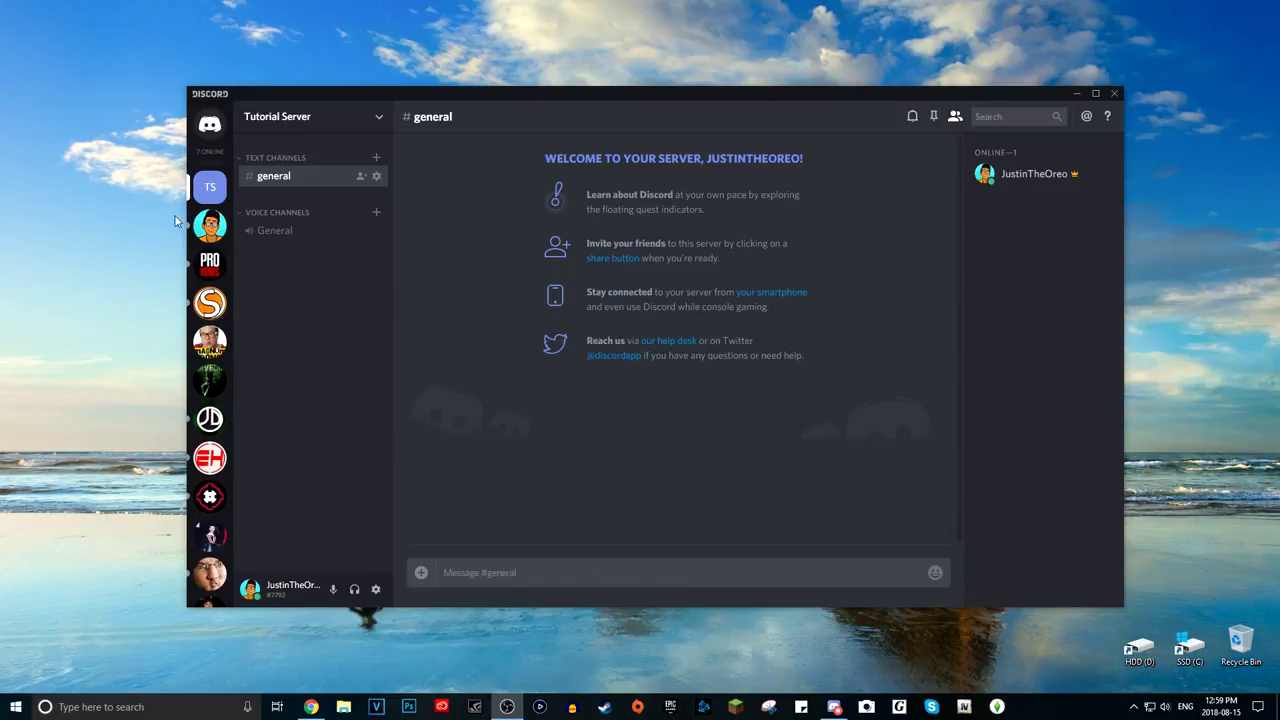
# Look over Oreo Kingdom's announcements channel for reference, then return to Tutorial Server.
pyautogui.scroll(-5, 210, 345)
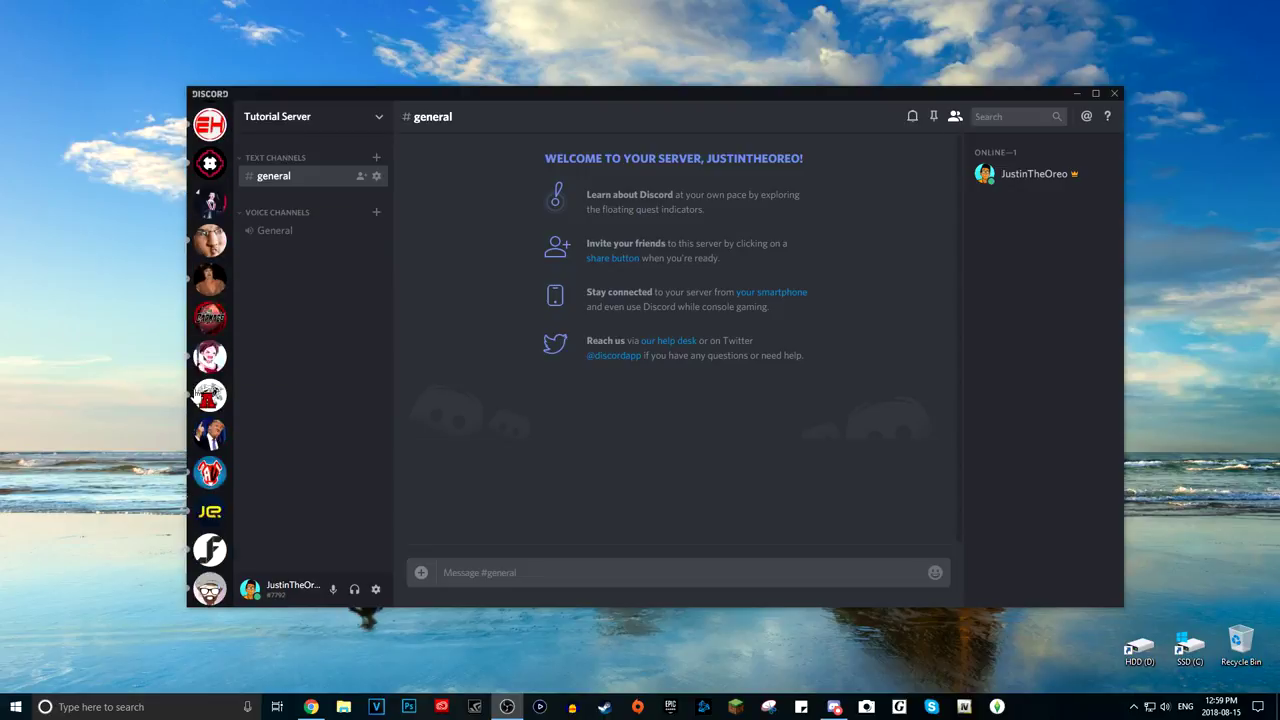
pyautogui.scroll(5, 210, 460)
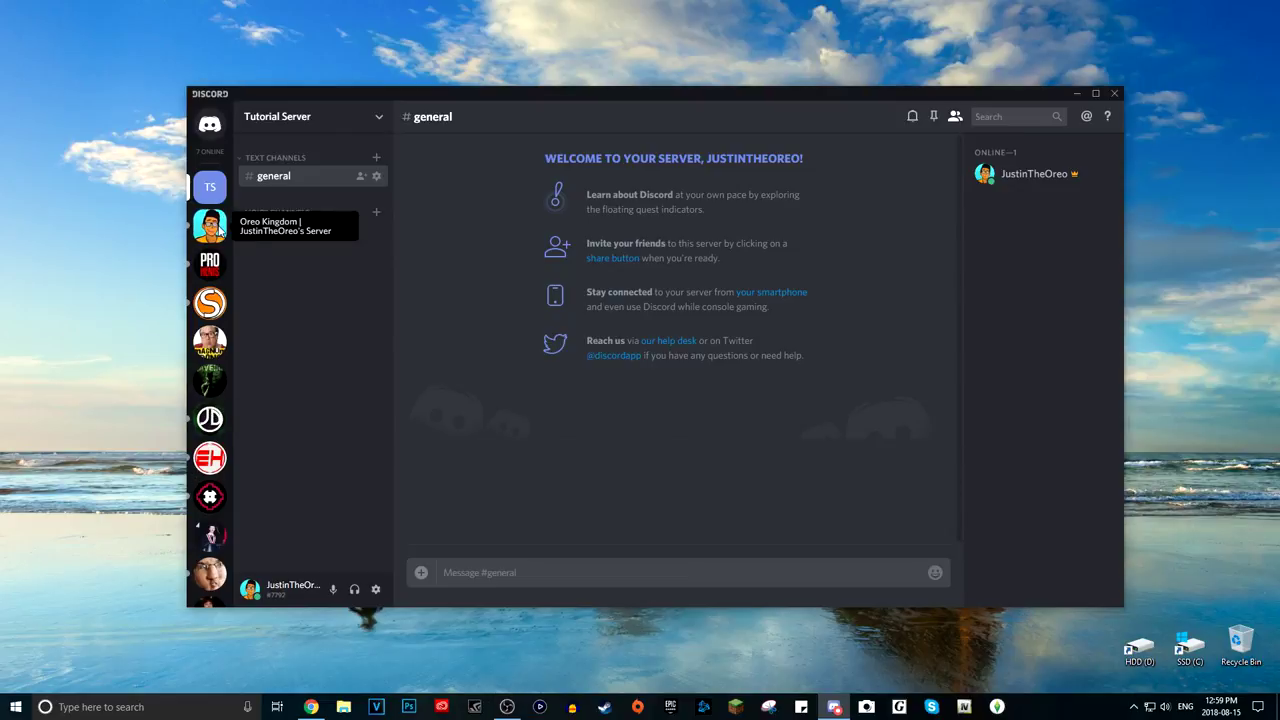
pyautogui.click(210, 225)
pyautogui.click(312, 205)
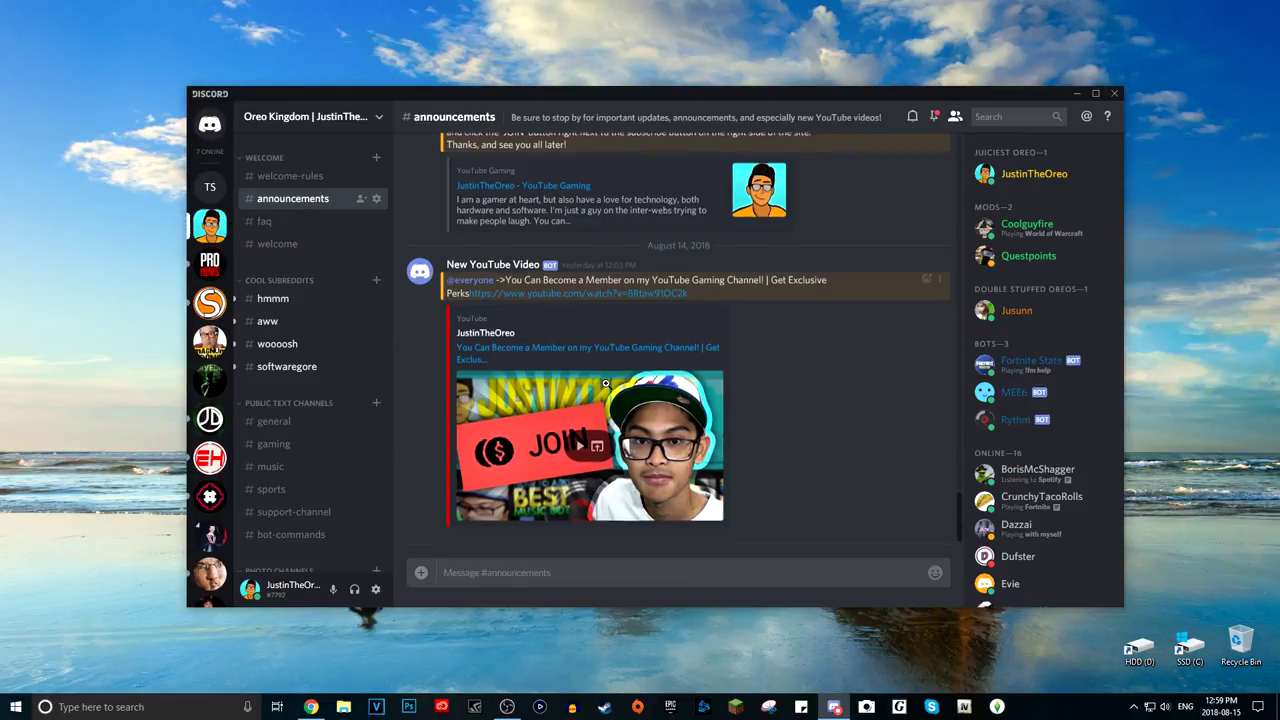
pyautogui.scroll(5, 669, 344)
pyautogui.scroll(-2, 669, 397)
pyautogui.scroll(4, 669, 397)
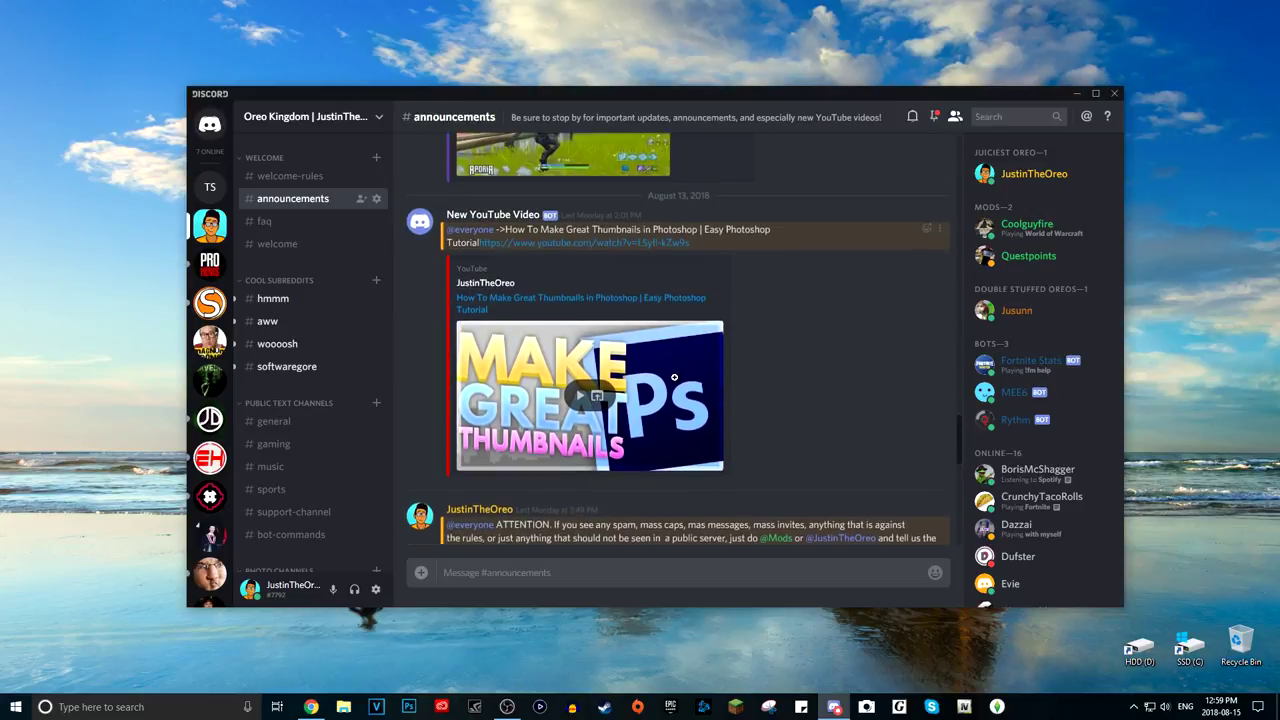
pyautogui.scroll(3, 670, 360)
pyautogui.scroll(-5, 670, 334)
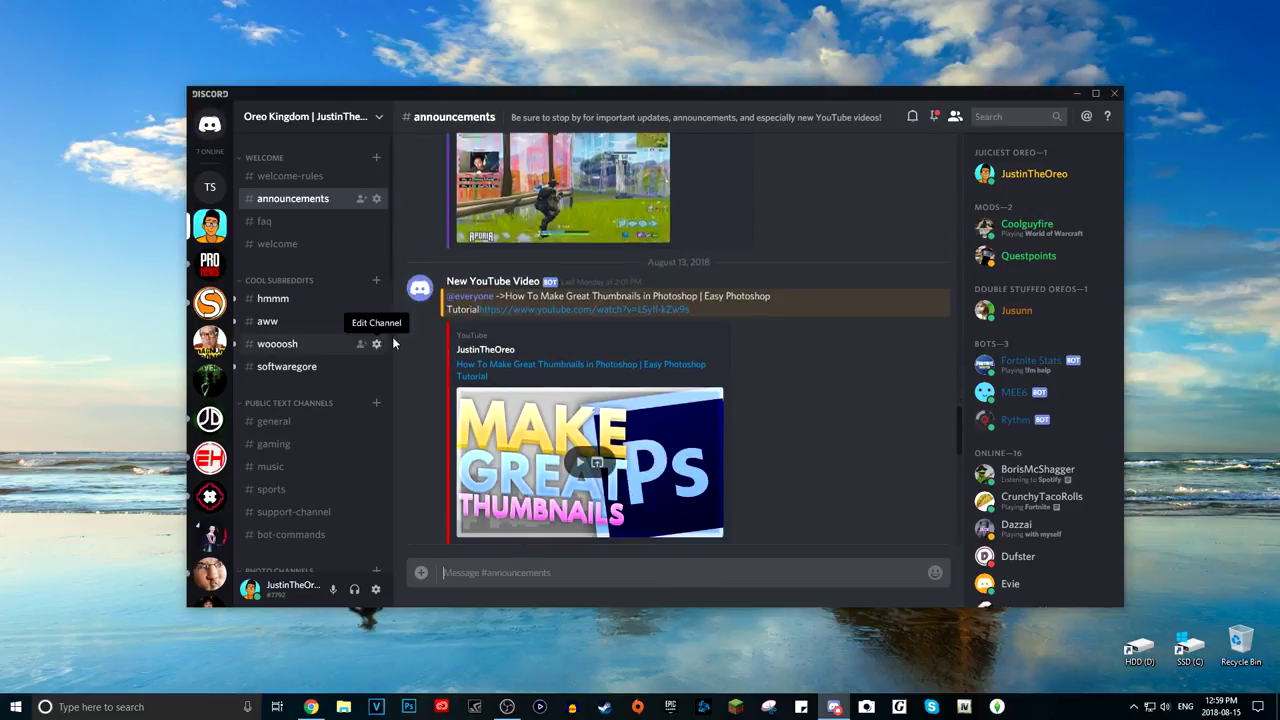
pyautogui.click(210, 187)
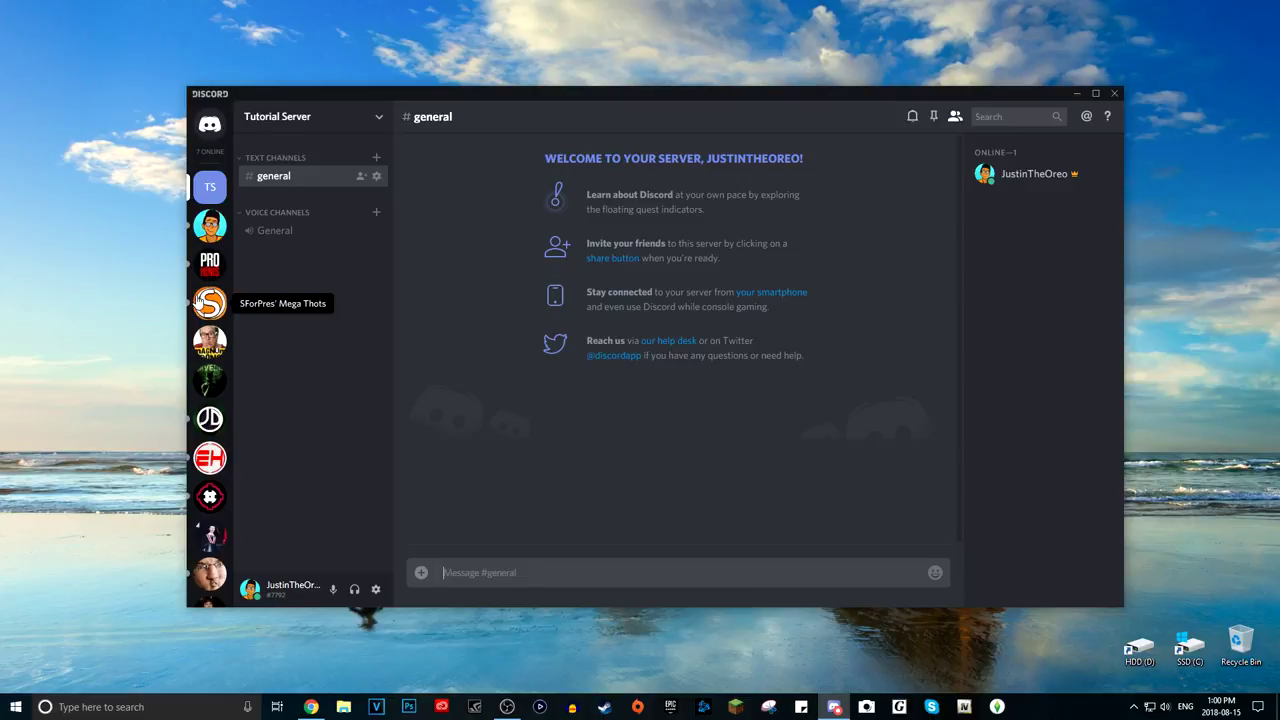
# Compare another server's announcements and live-or-youtube channels, then go back to Tutorial Server.
pyautogui.click(209, 302)
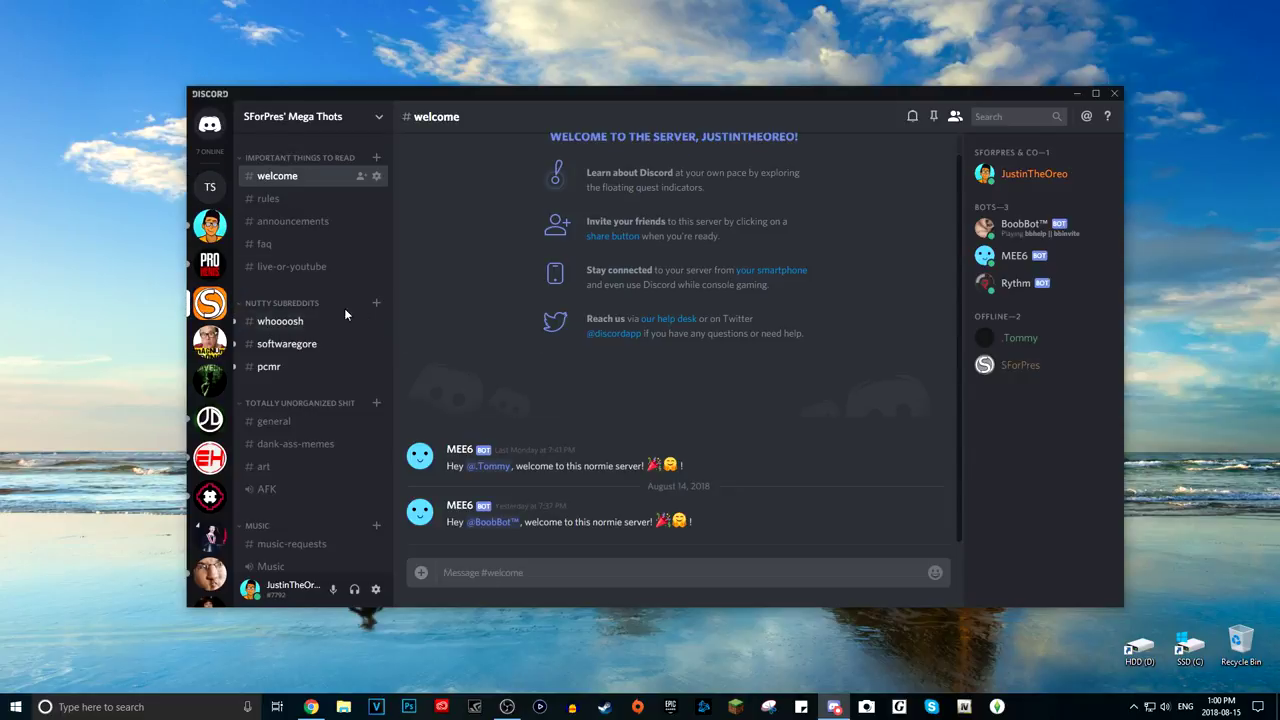
pyautogui.click(292, 221)
pyautogui.click(310, 267)
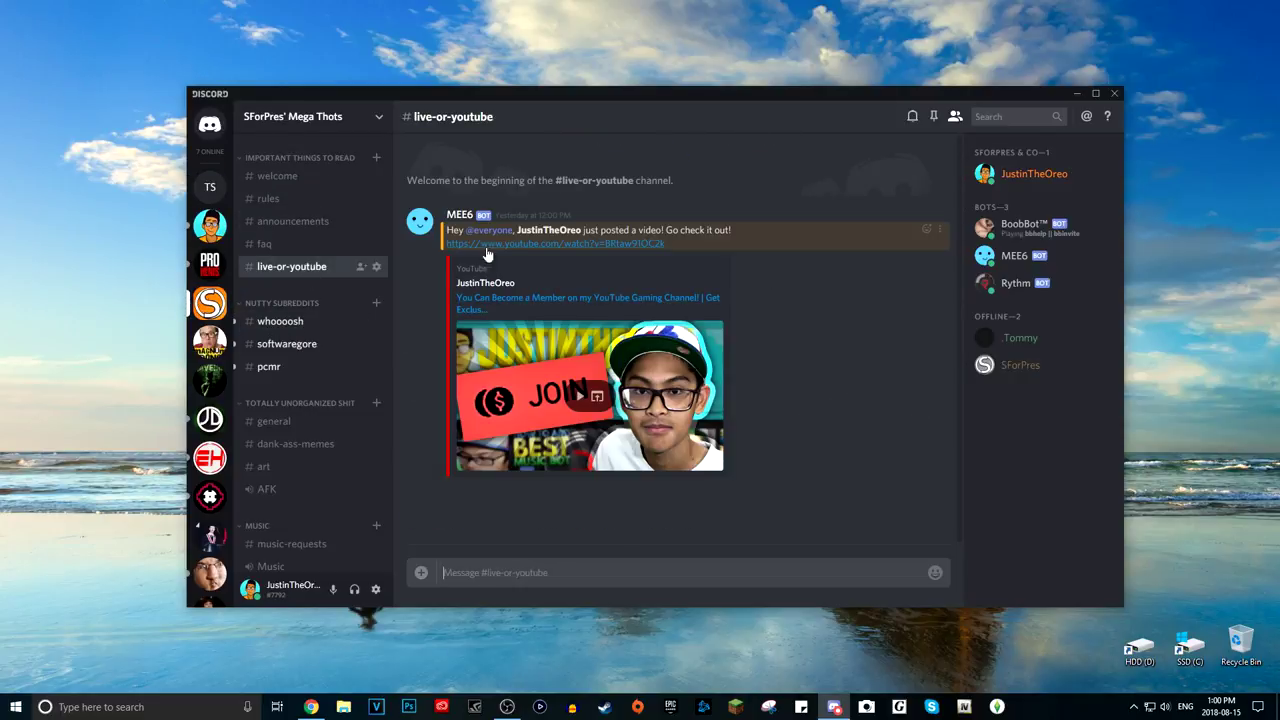
pyautogui.click(226, 229)
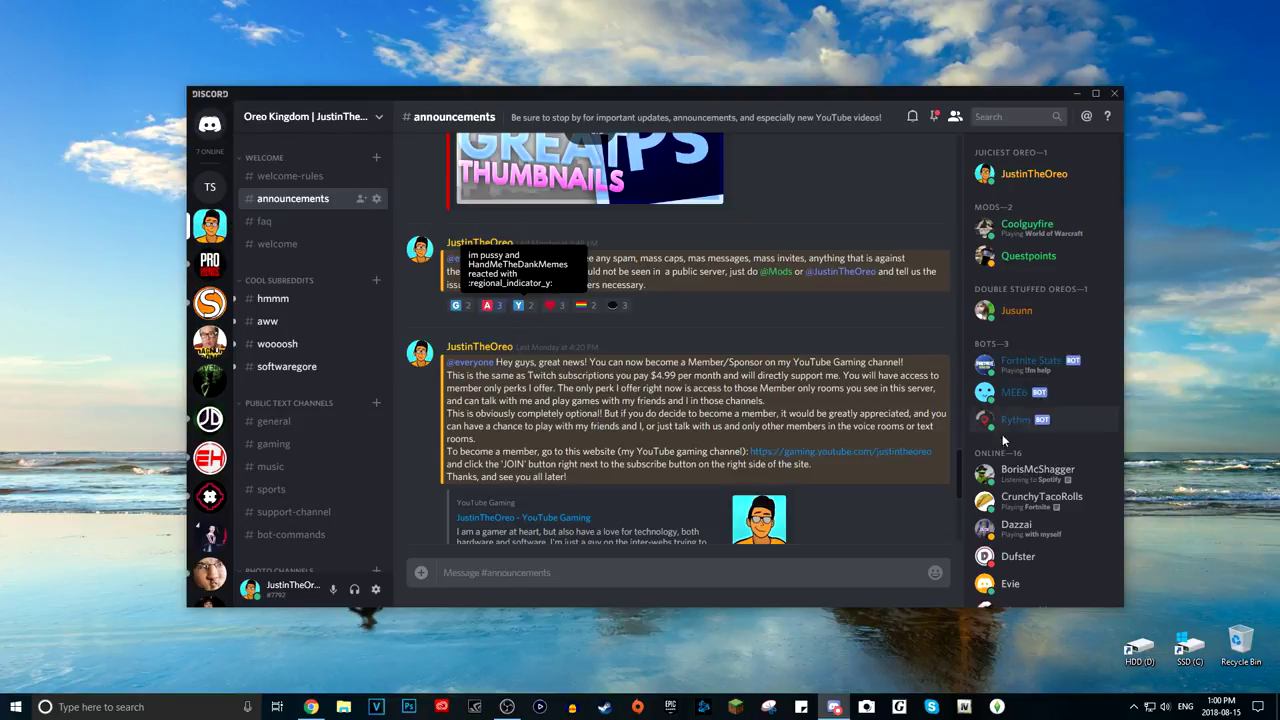
pyautogui.scroll(-3, 455, 355)
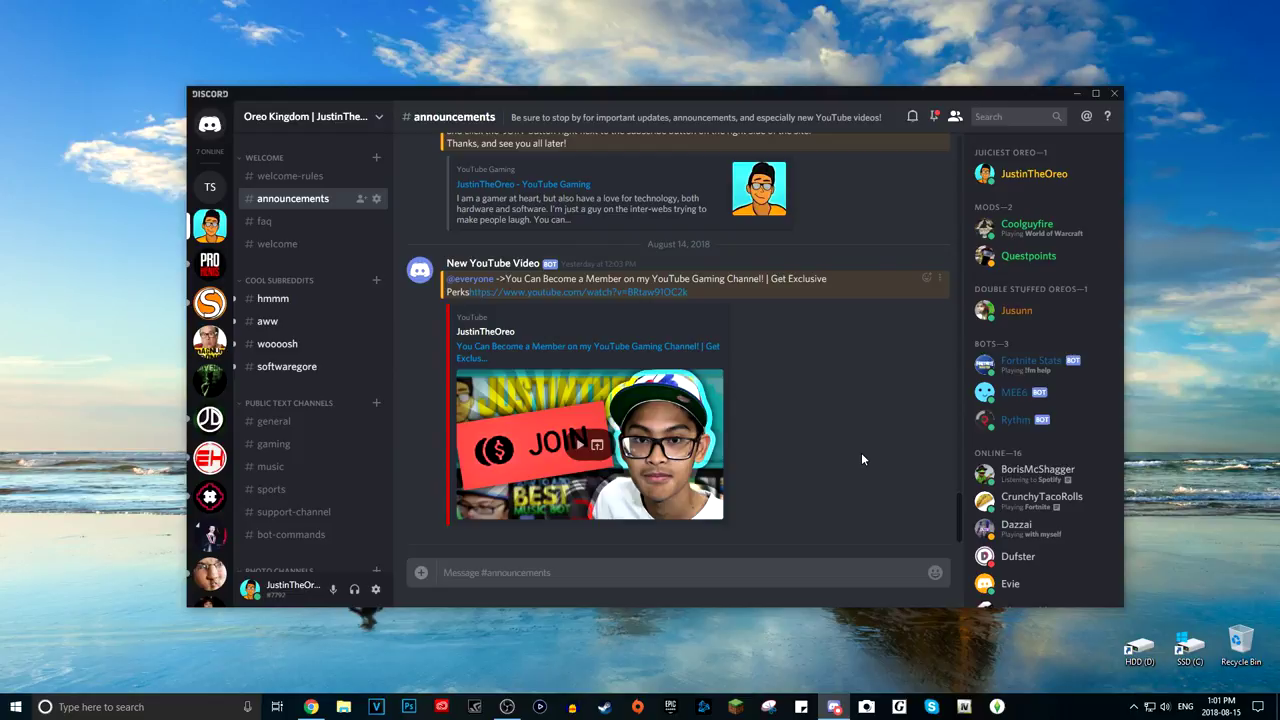
pyautogui.click(310, 707)
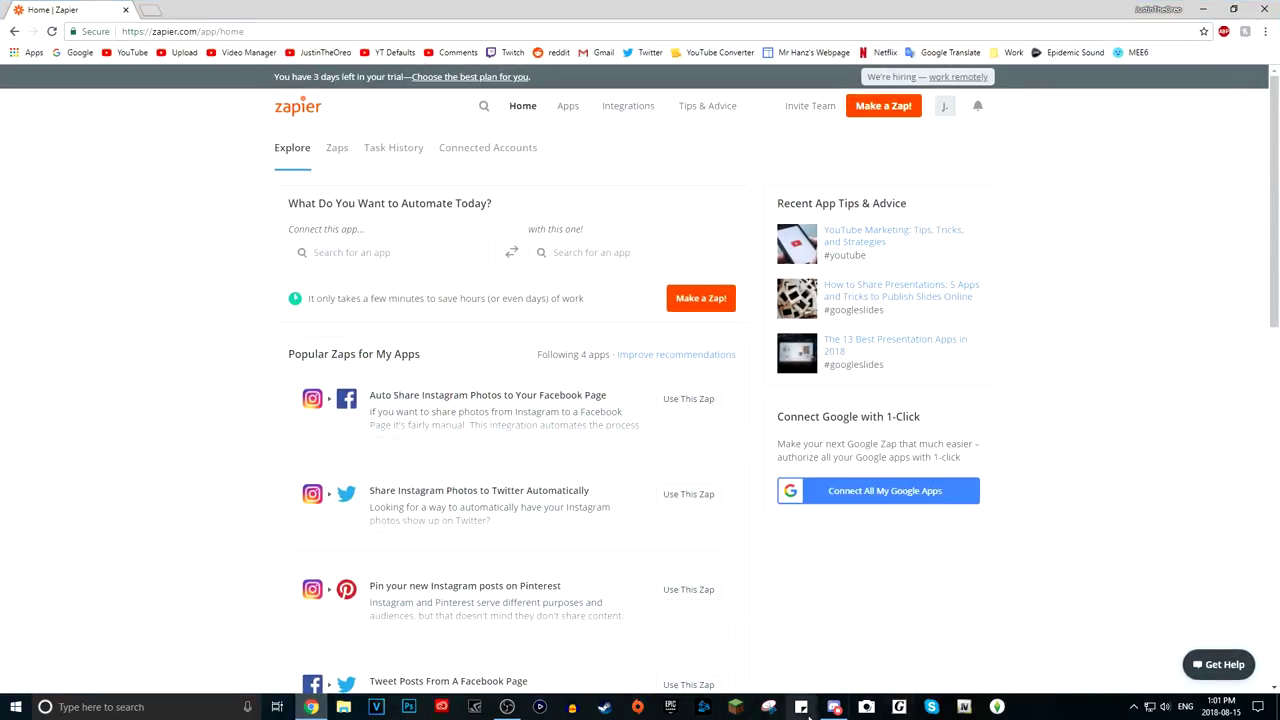
pyautogui.click(834, 707)
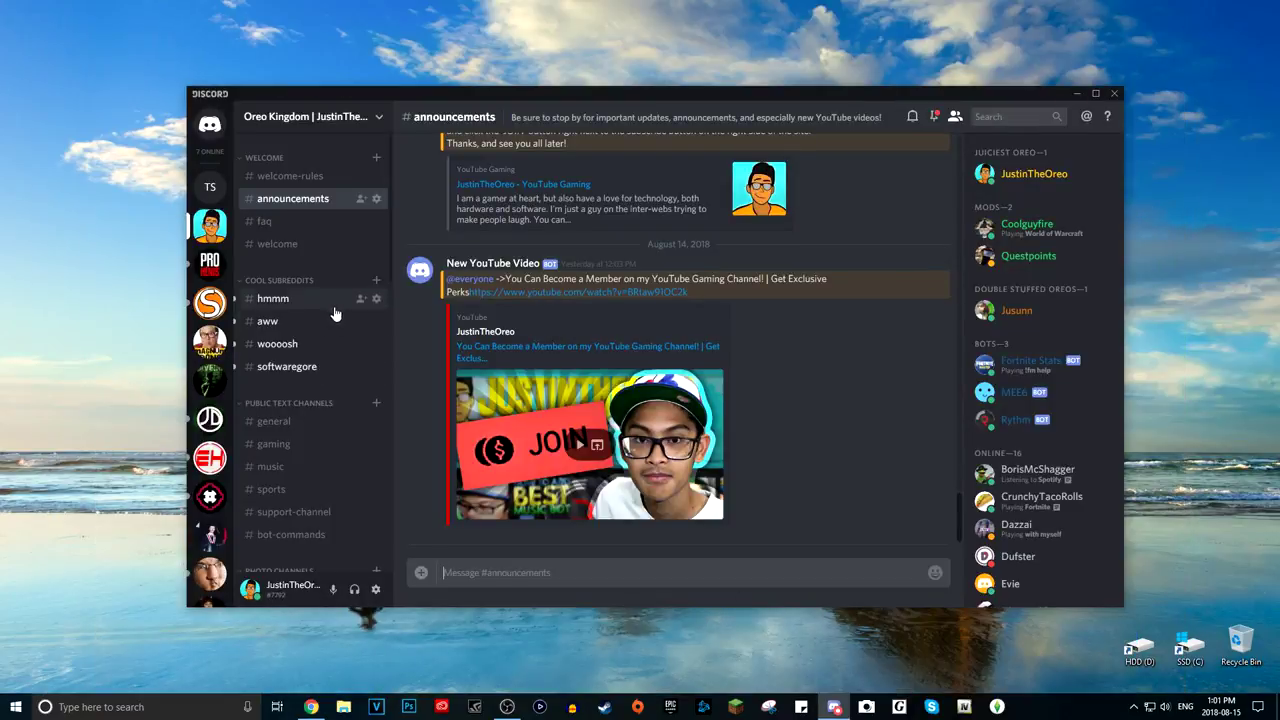
pyautogui.click(210, 186)
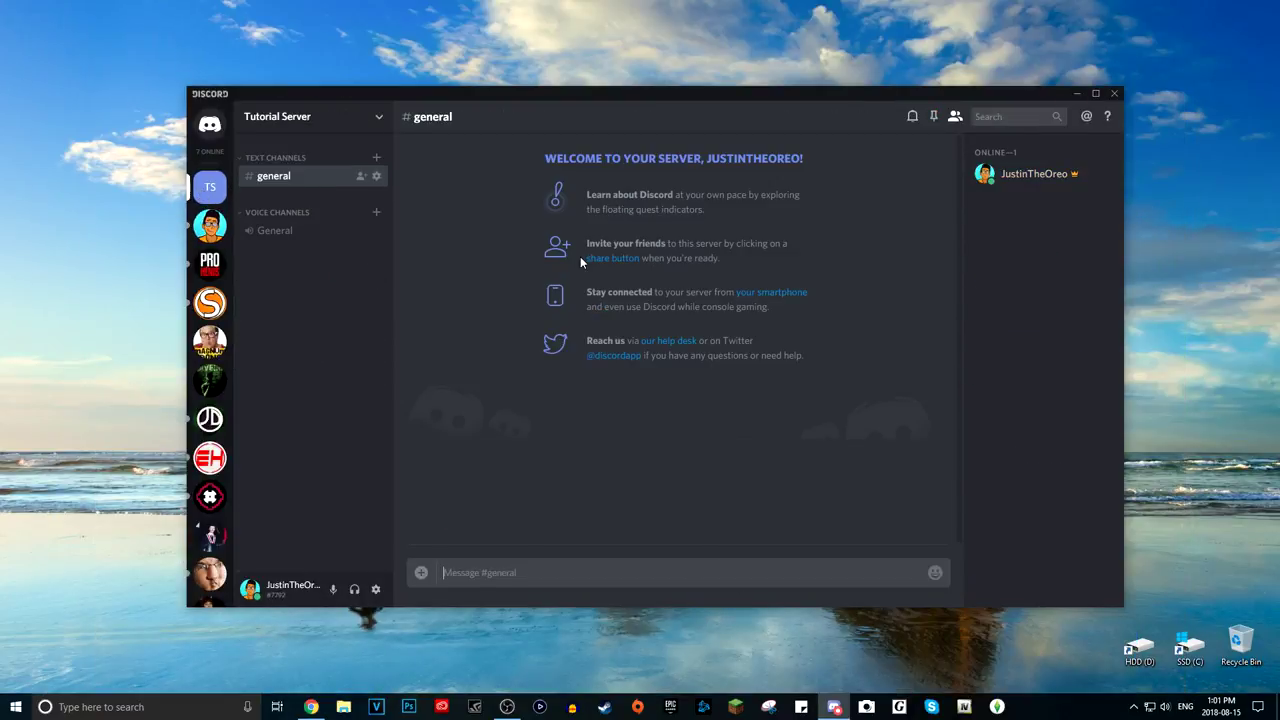
# Create a new text channel named announcements in Tutorial Server.
pyautogui.click(376, 157)
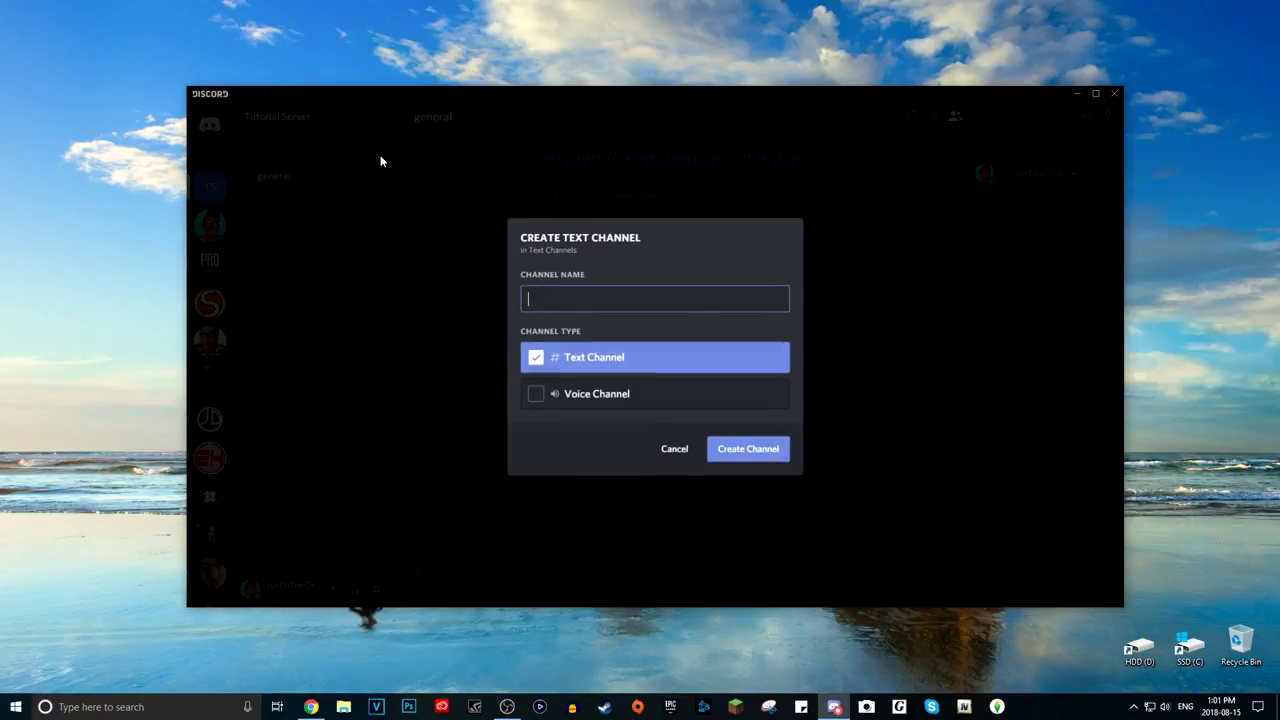
pyautogui.write('announcements')
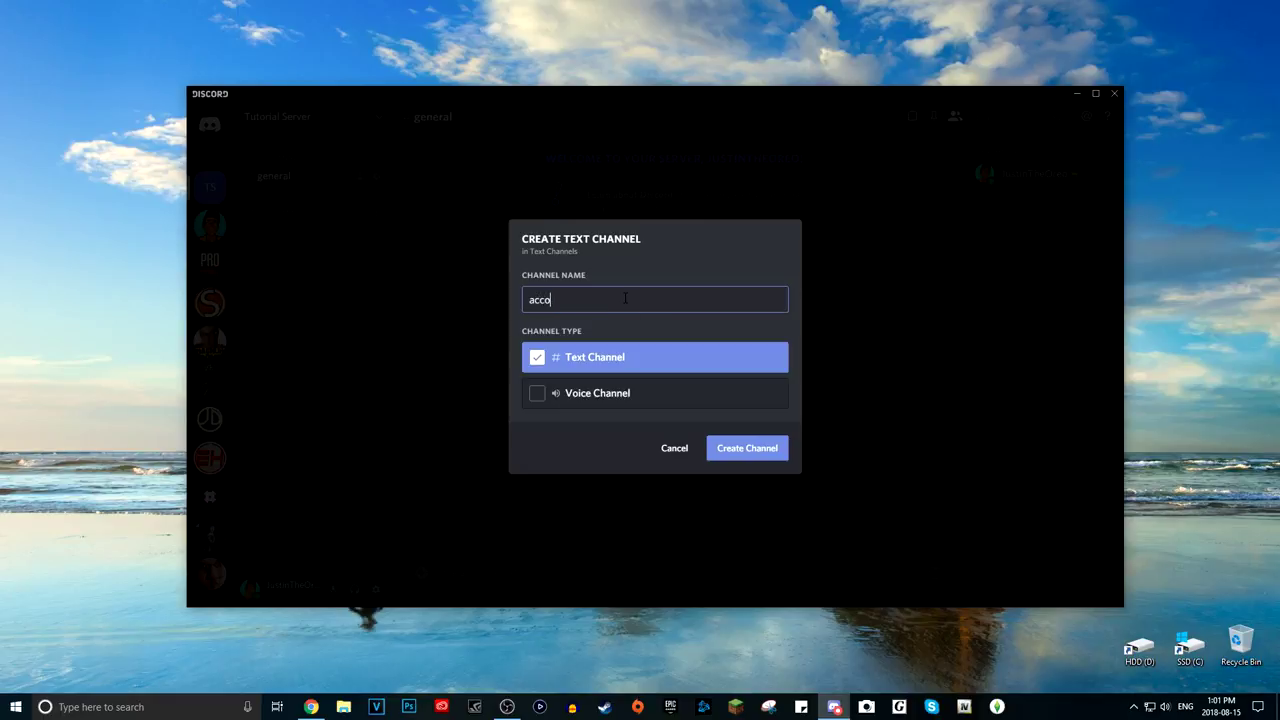
pyautogui.press('Return')
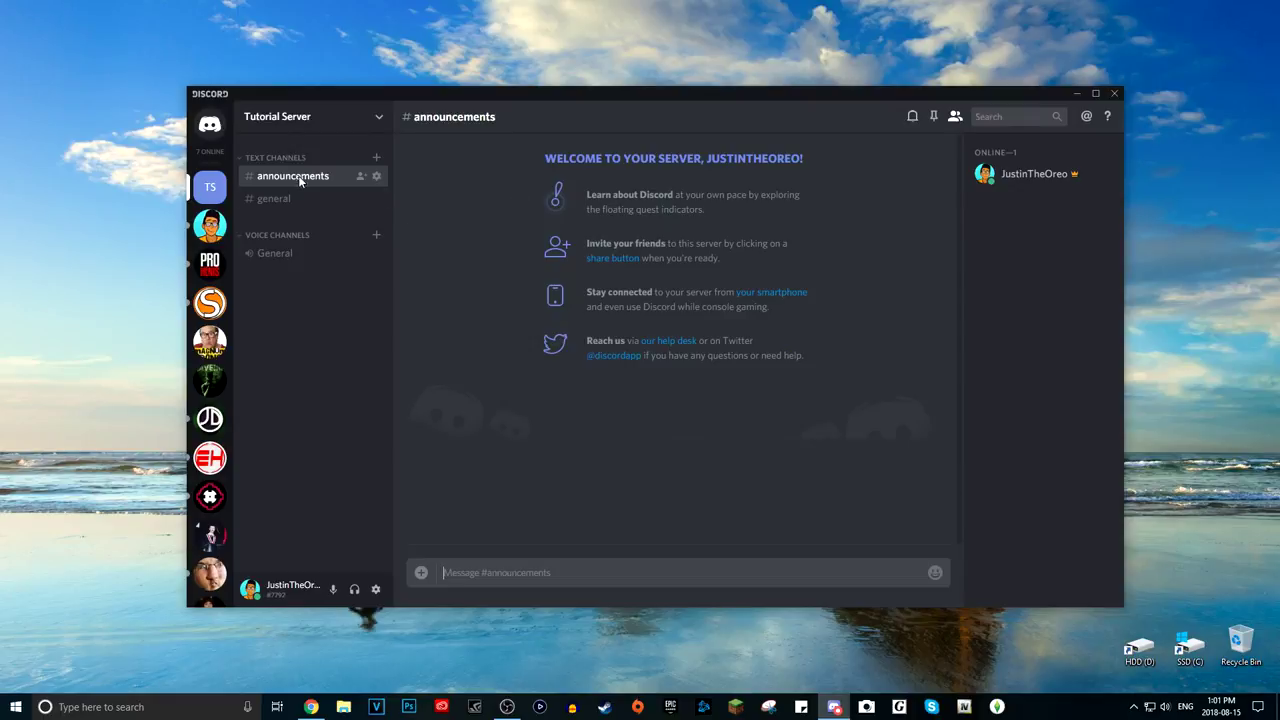
pyautogui.click(376, 176)
pyautogui.click(404, 196)
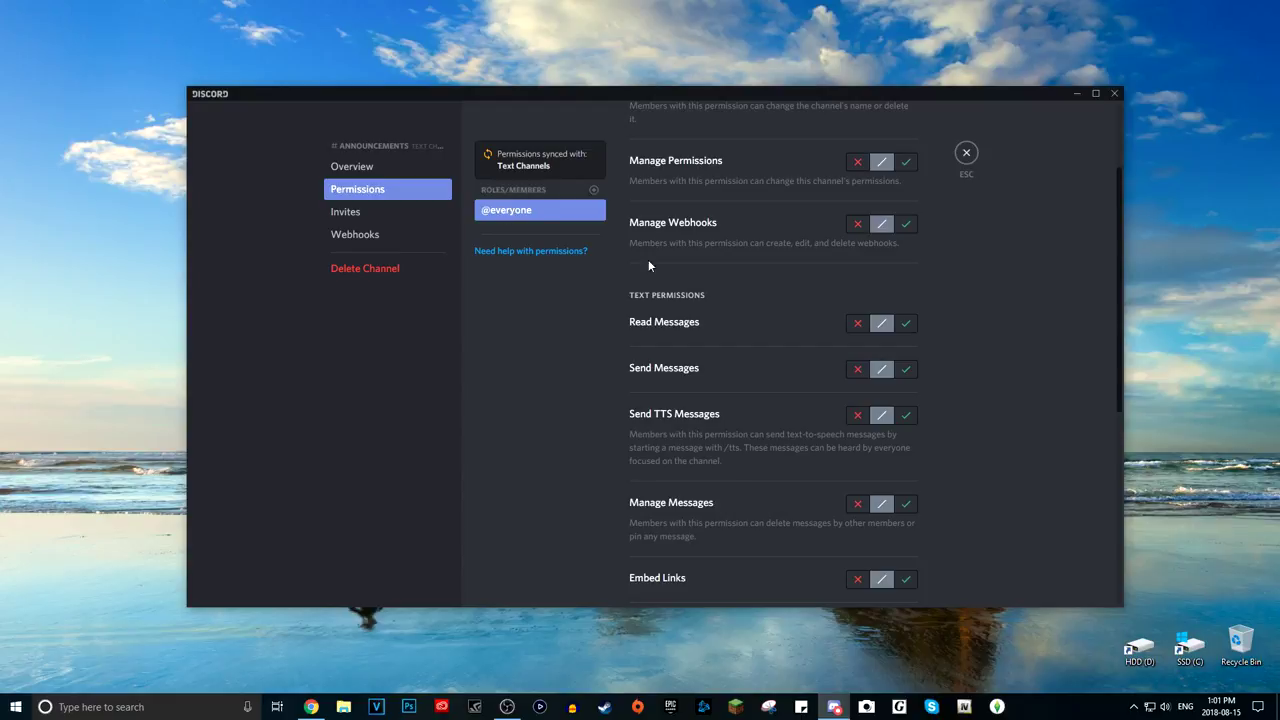
pyautogui.scroll(-2, 730, 323)
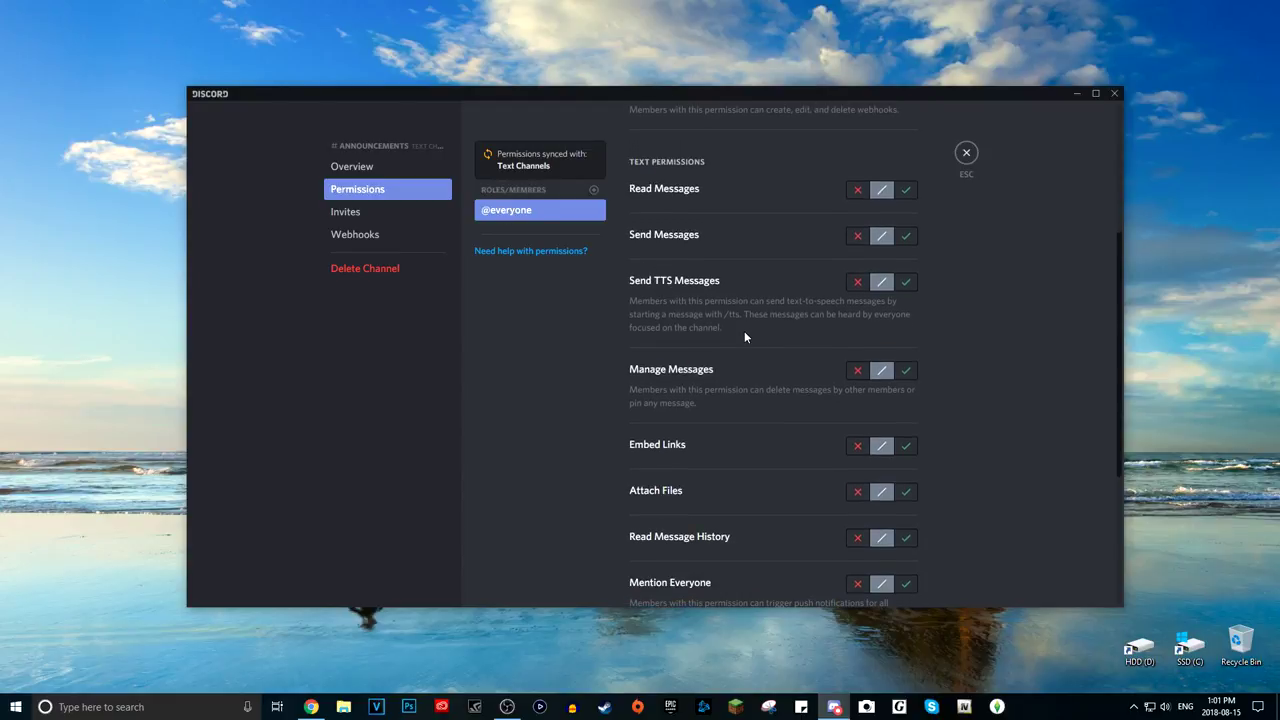
pyautogui.click(857, 236)
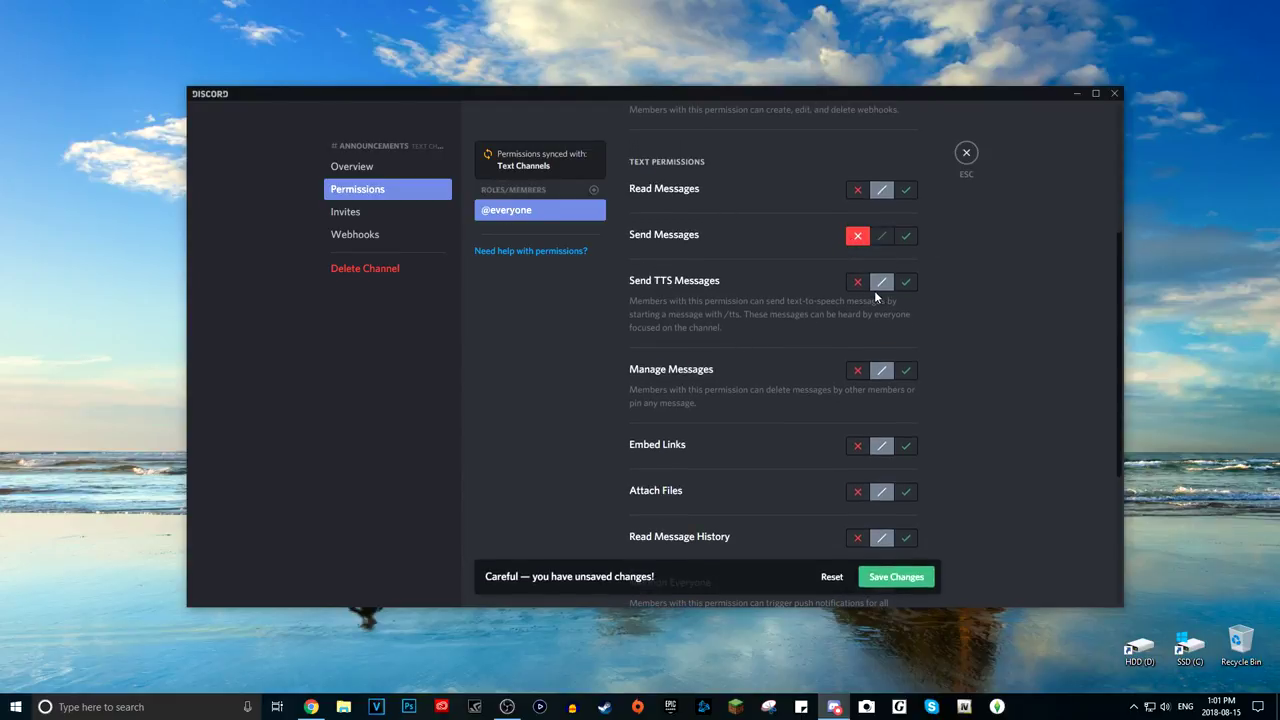
pyautogui.click(857, 281)
pyautogui.click(896, 577)
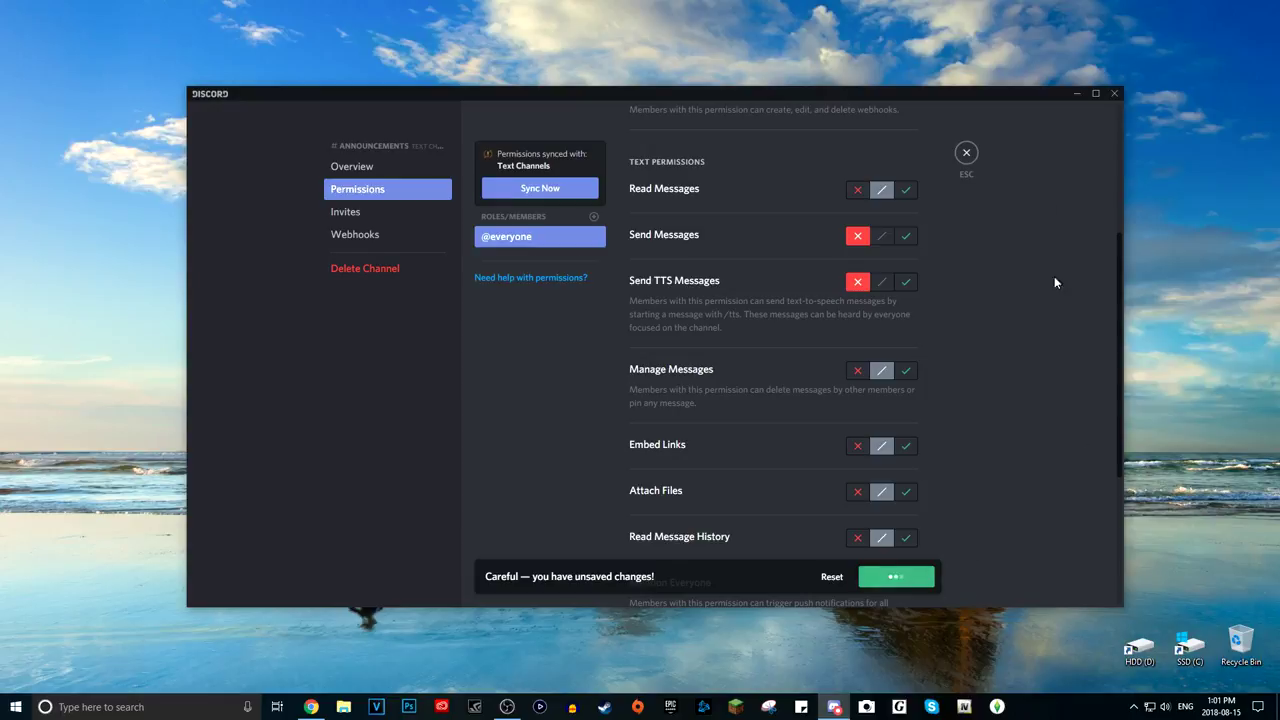
pyautogui.click(966, 153)
# Recheck the announcements channel permissions, then move to the general channel.
pyautogui.click(375, 176)
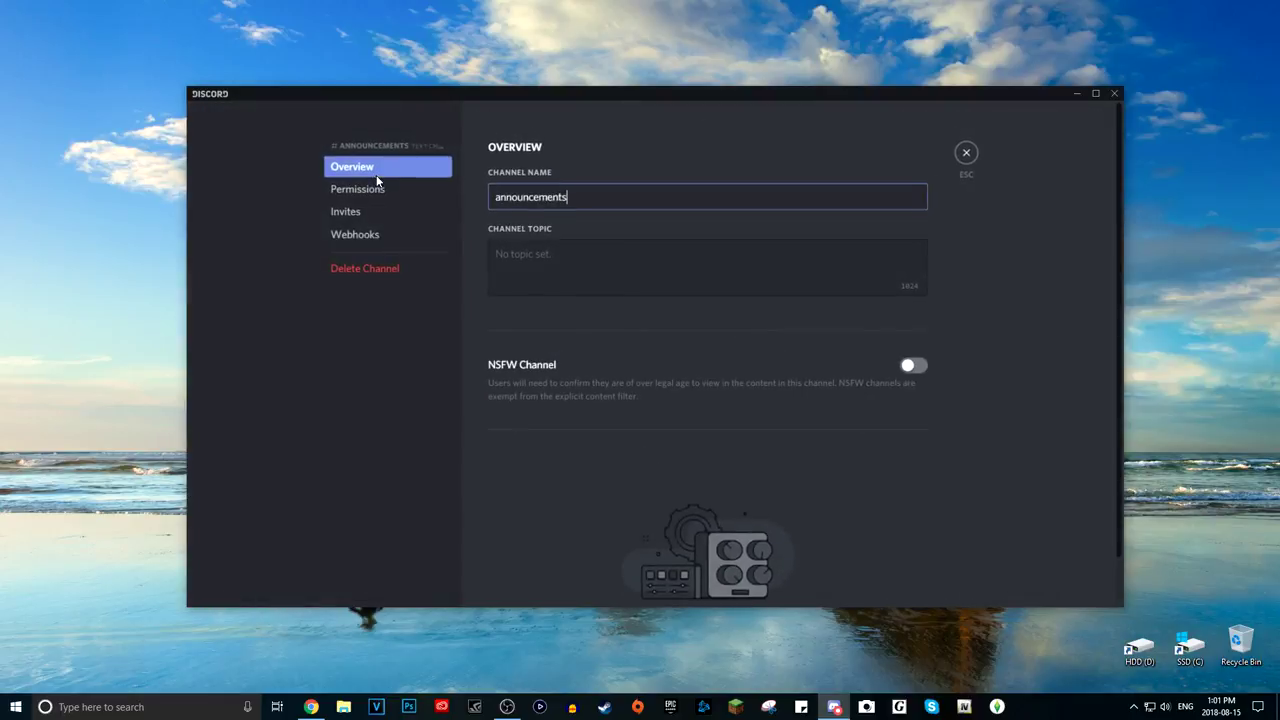
pyautogui.click(376, 186)
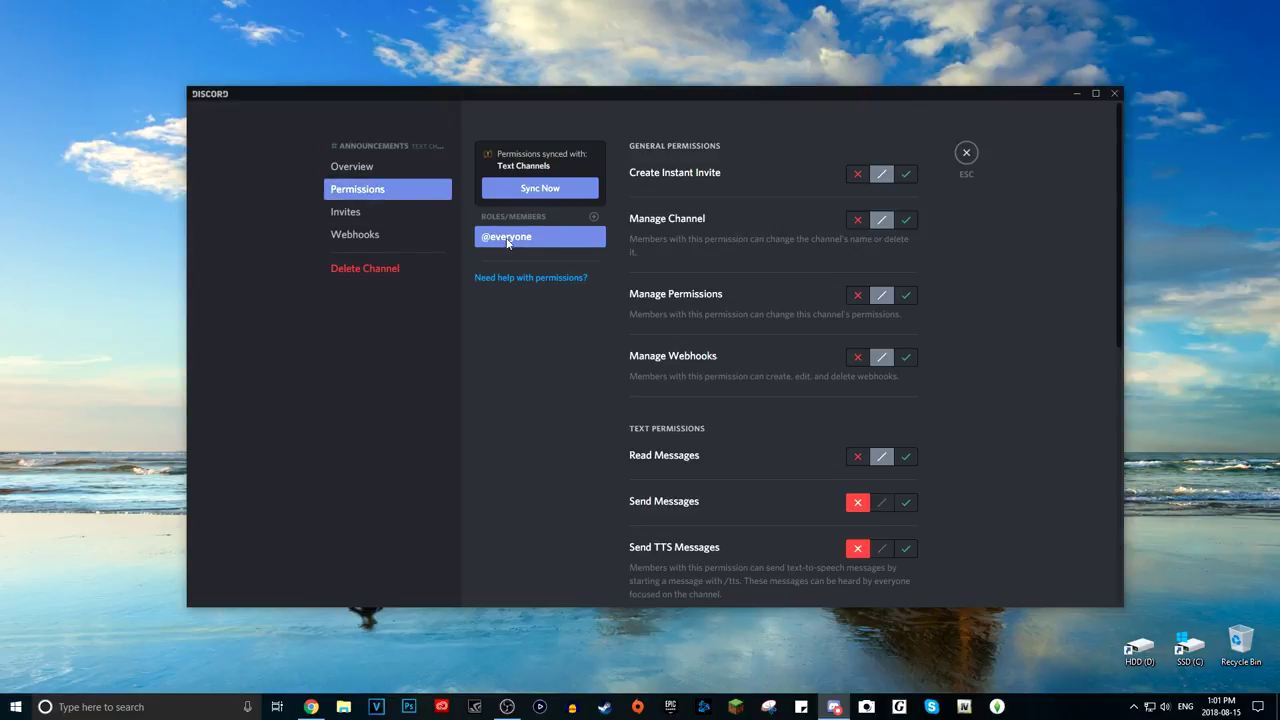
pyautogui.scroll(-2, 768, 370)
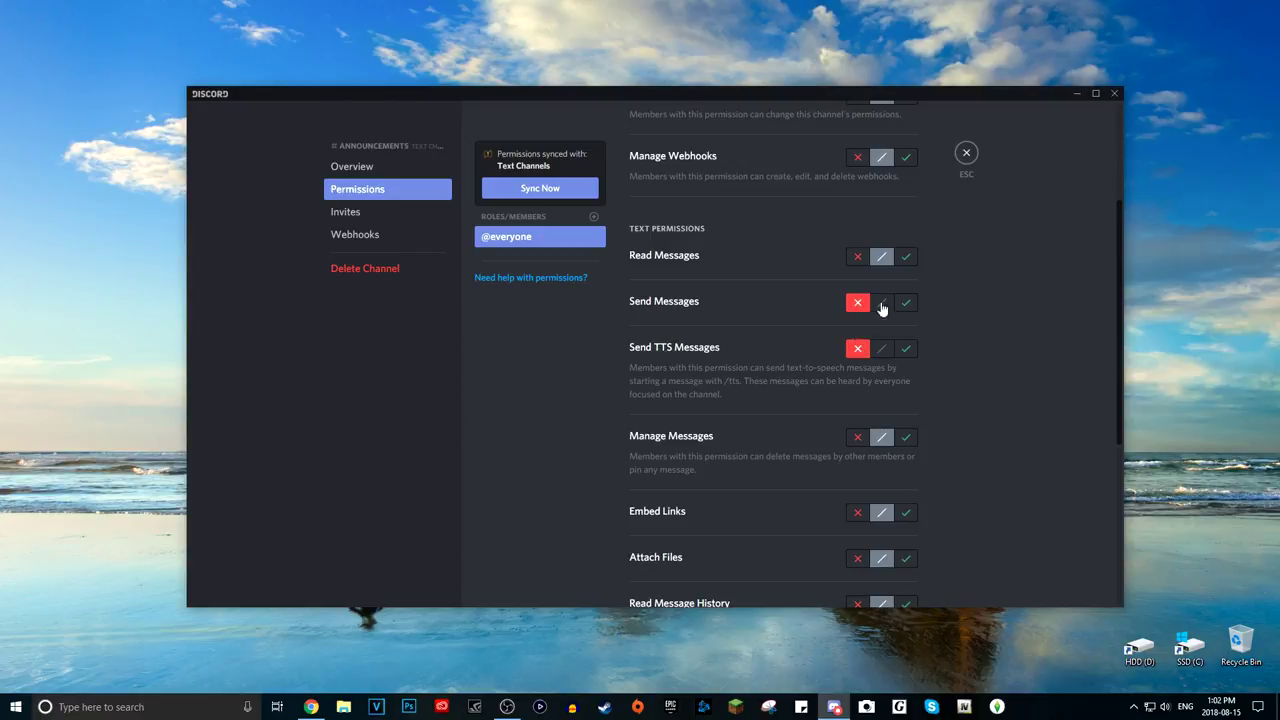
pyautogui.click(966, 152)
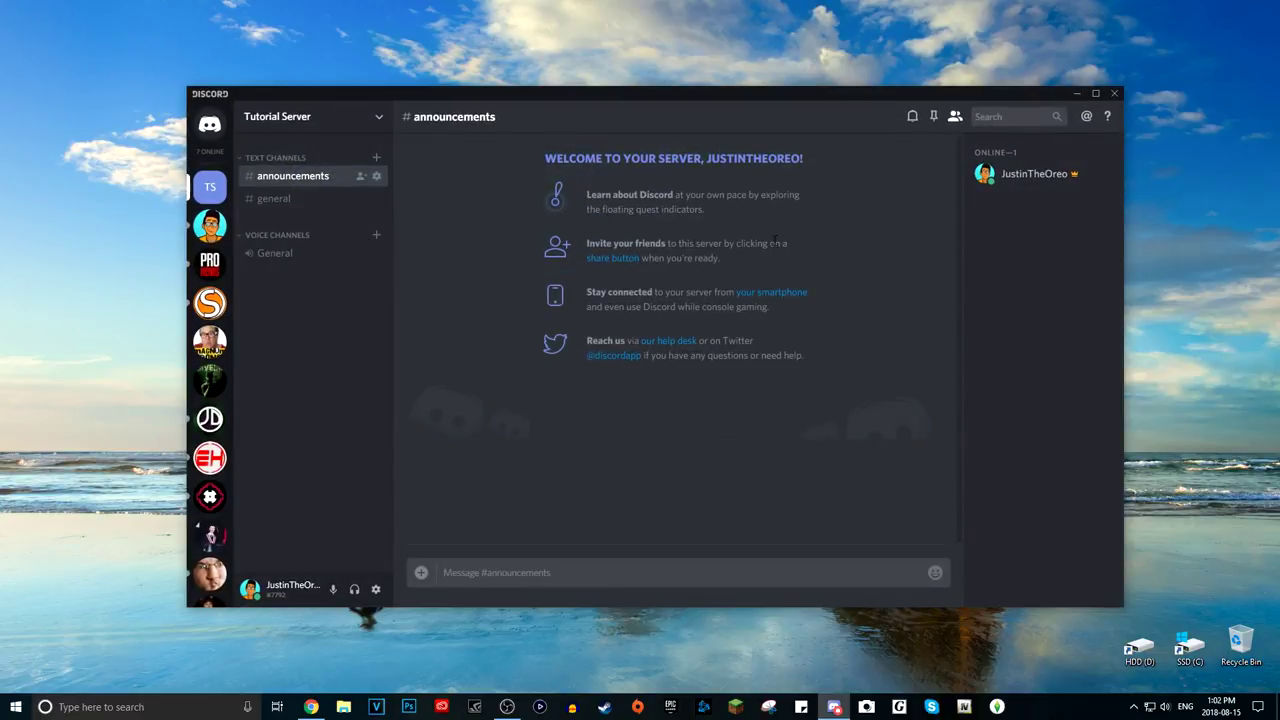
pyautogui.click(330, 199)
# Return to the browser and load zapier.com by deleting /app/home from the address.
pyautogui.click(294, 177)
pyautogui.click(311, 707)
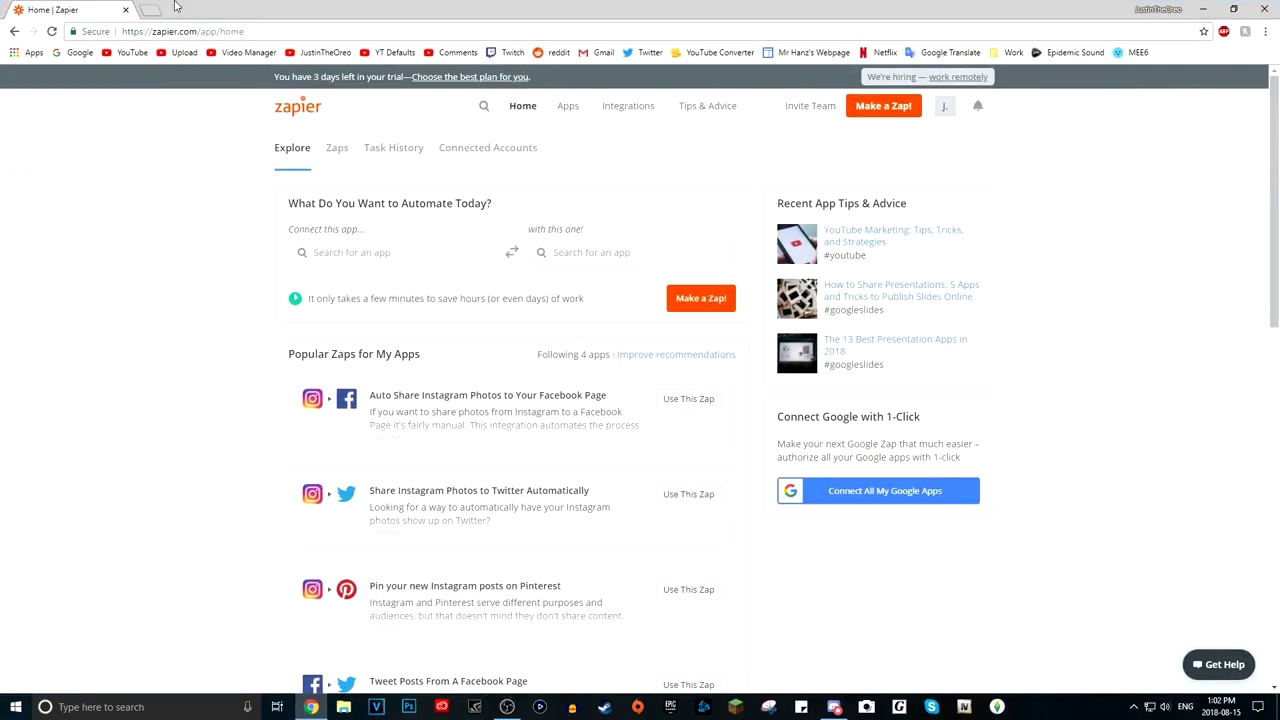
pyautogui.click(190, 31)
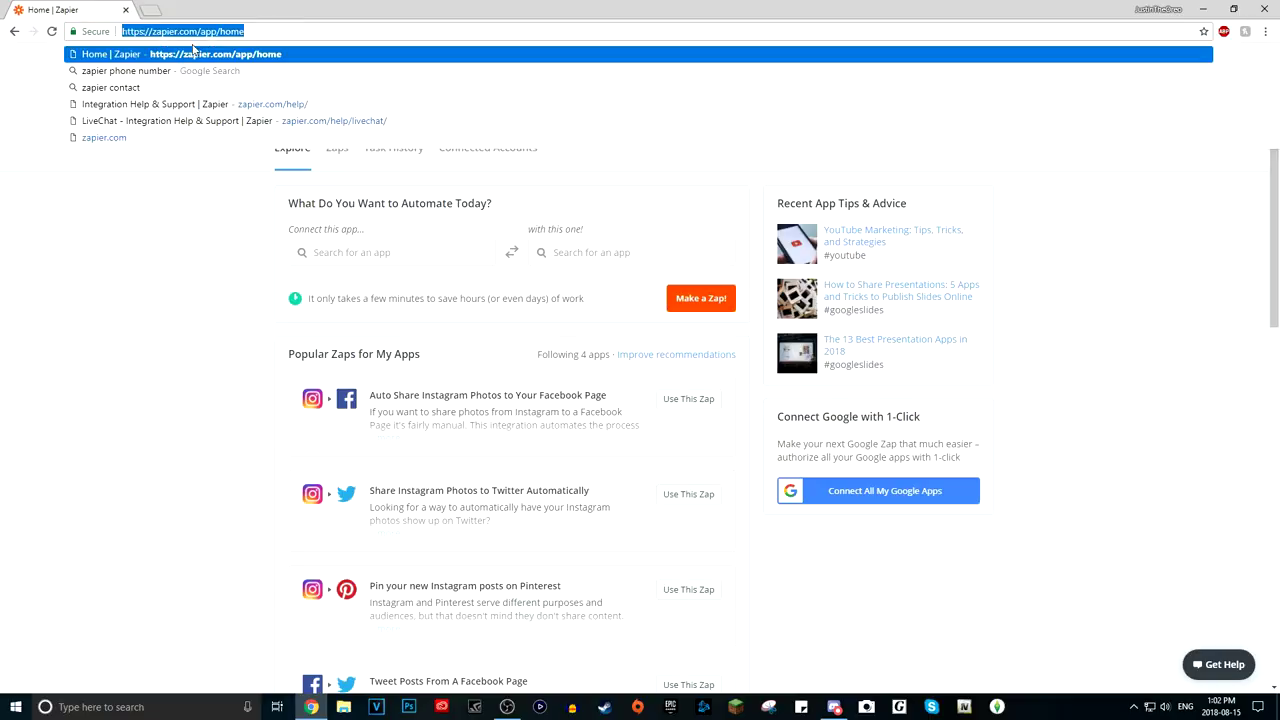
pyautogui.click(150, 31)
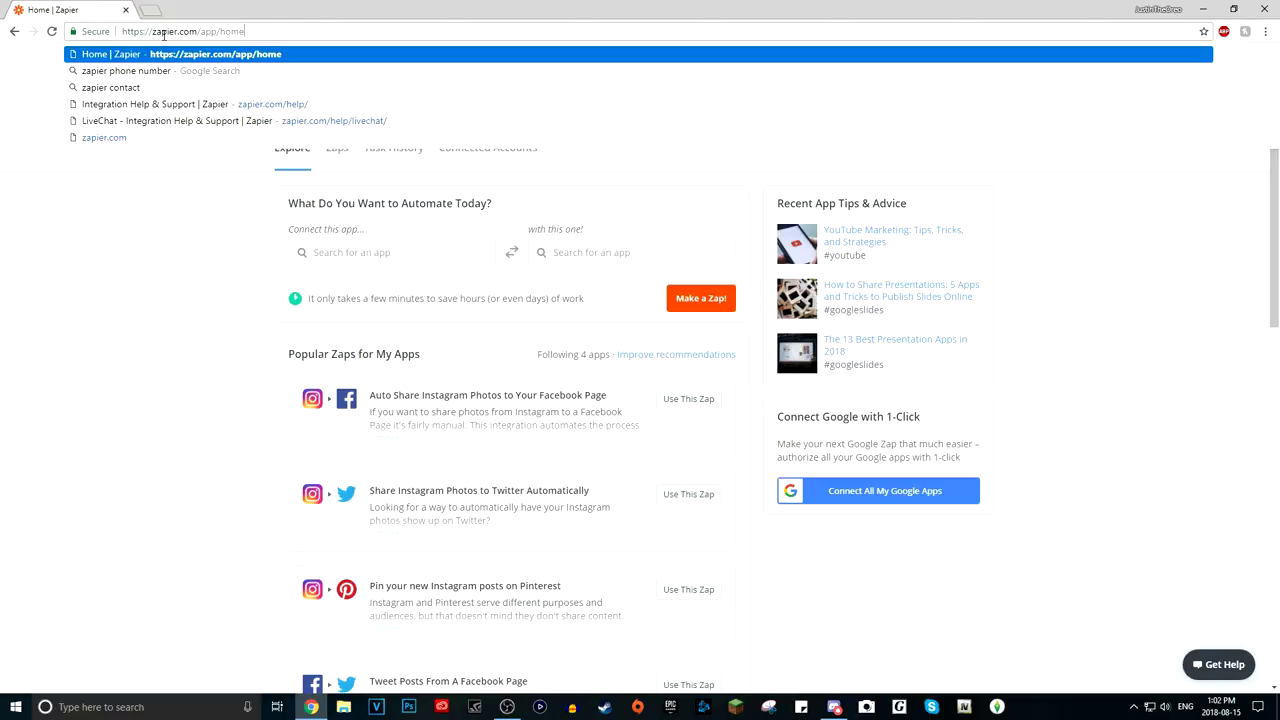
pyautogui.click(259, 30)
pyautogui.moveTo(270, 30); pyautogui.dragTo(196, 30)
pyautogui.press('BackSpace')
pyautogui.press('Return')
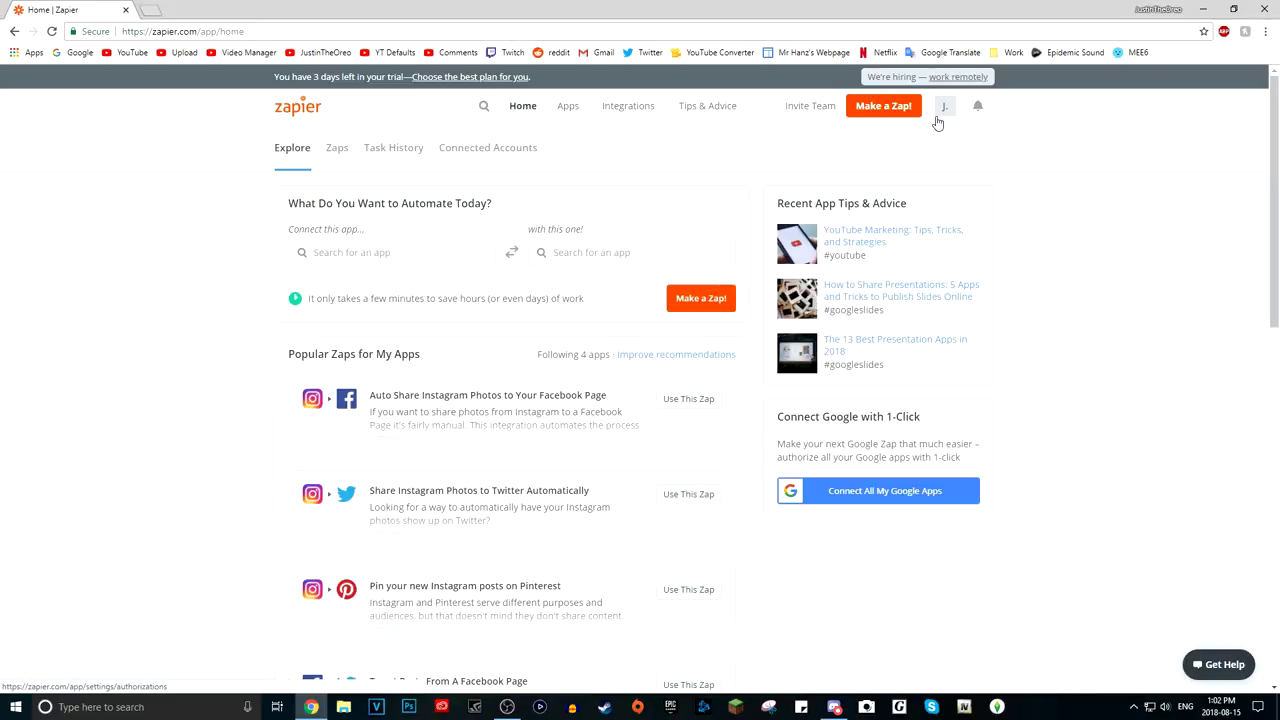
pyautogui.moveTo(937, 121)
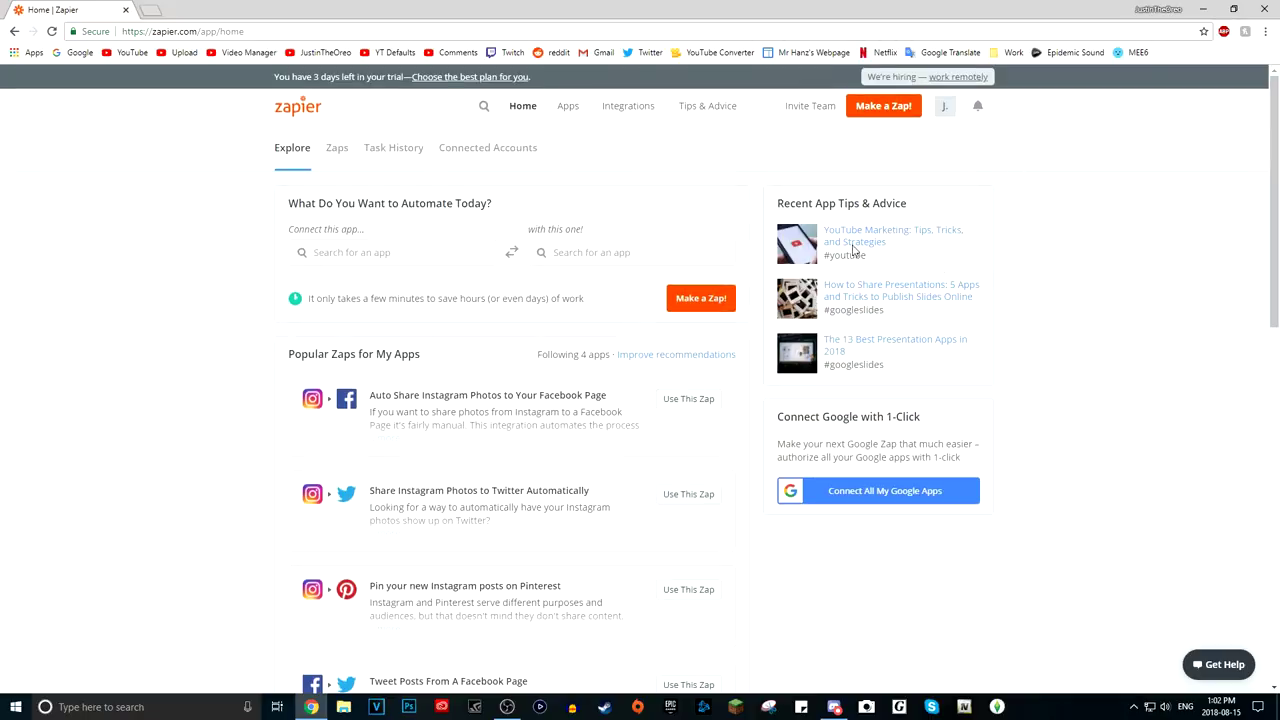
pyautogui.scroll(-3, 749, 540)
pyautogui.scroll(4, 614, 460)
# Search the Zapier app directory for youtube and open the YouTube app page.
pyautogui.click(566, 106)
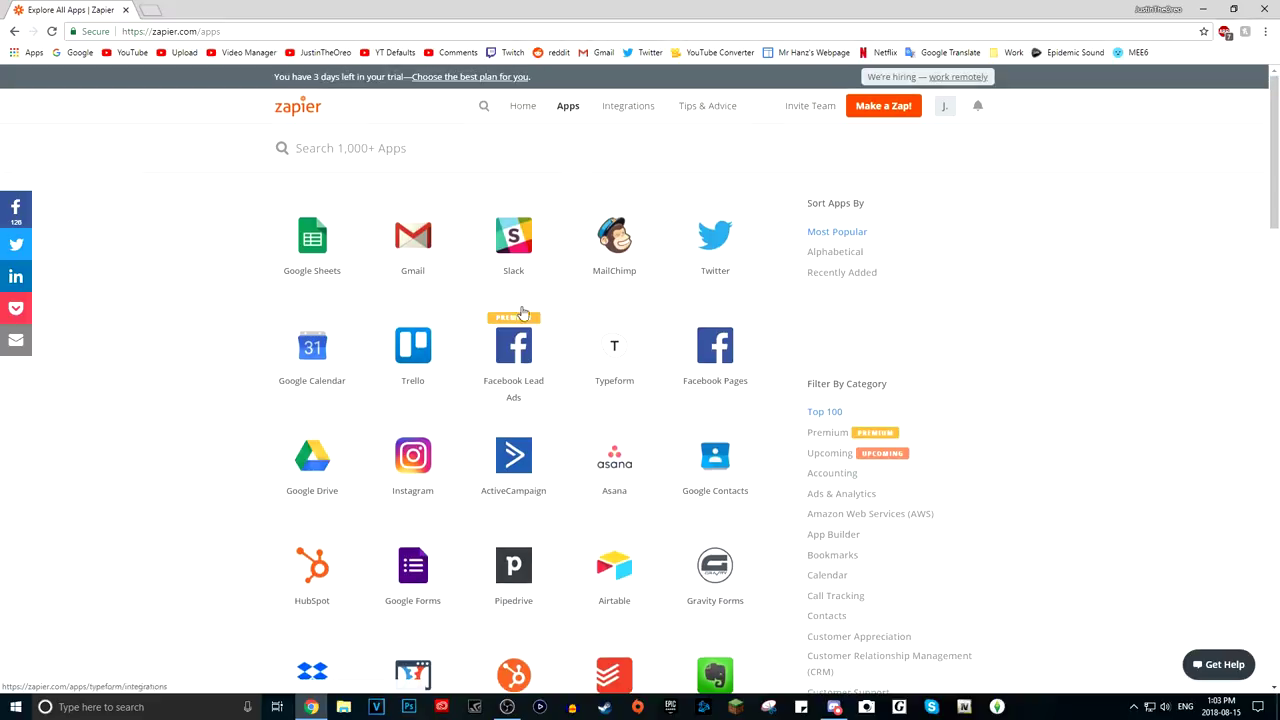
pyautogui.write('youtube')
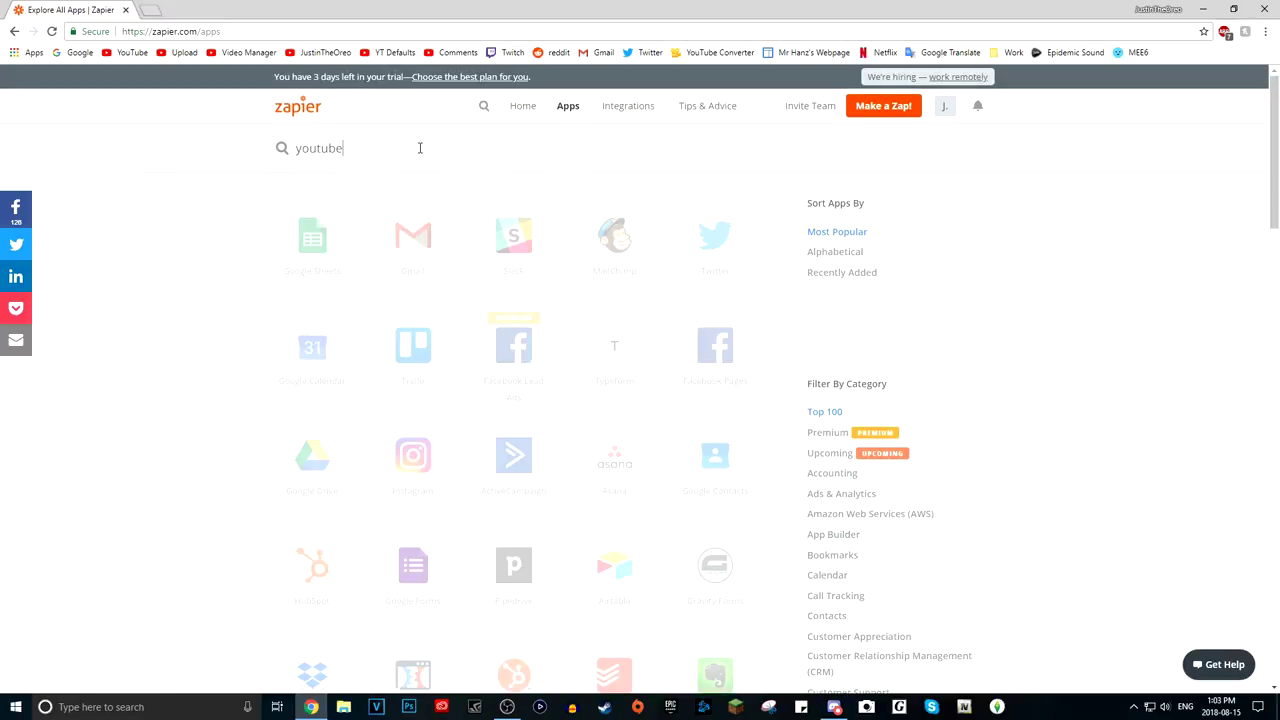
pyautogui.click(313, 246)
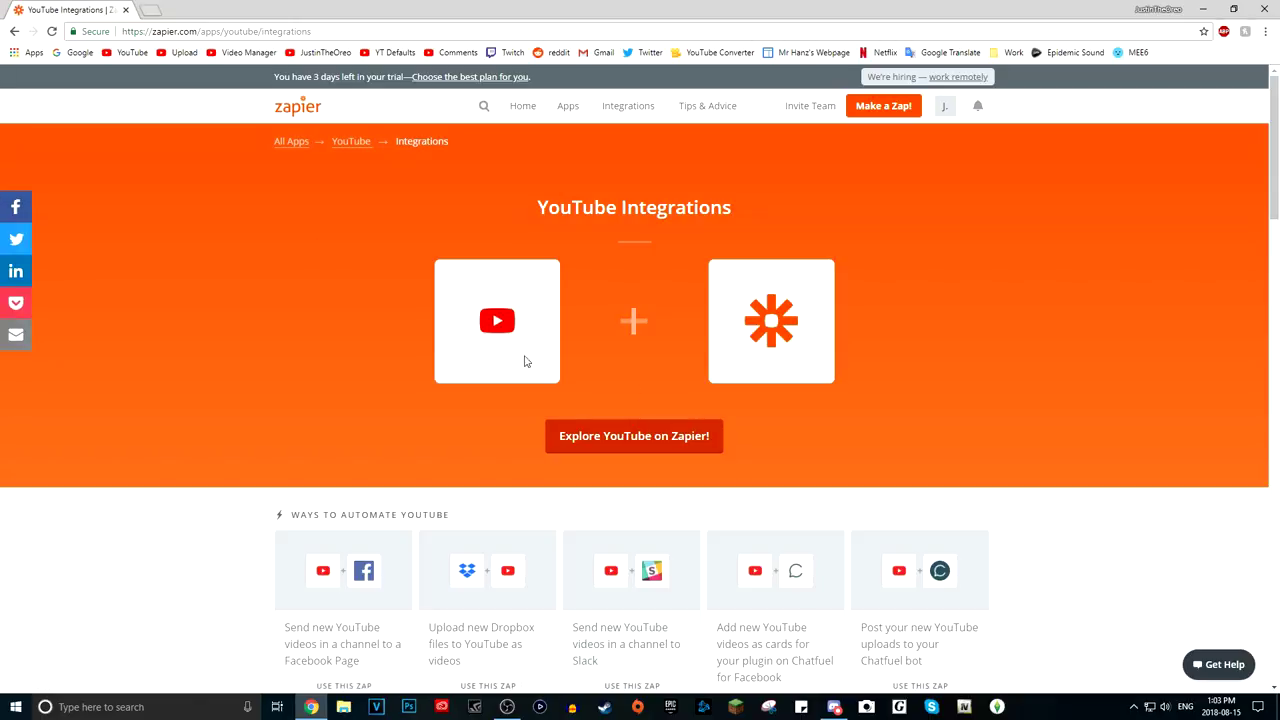
# Start a new zap using 'Make a Zap with YouTube' on the YouTube page.
pyautogui.scroll(-3, 970, 447)
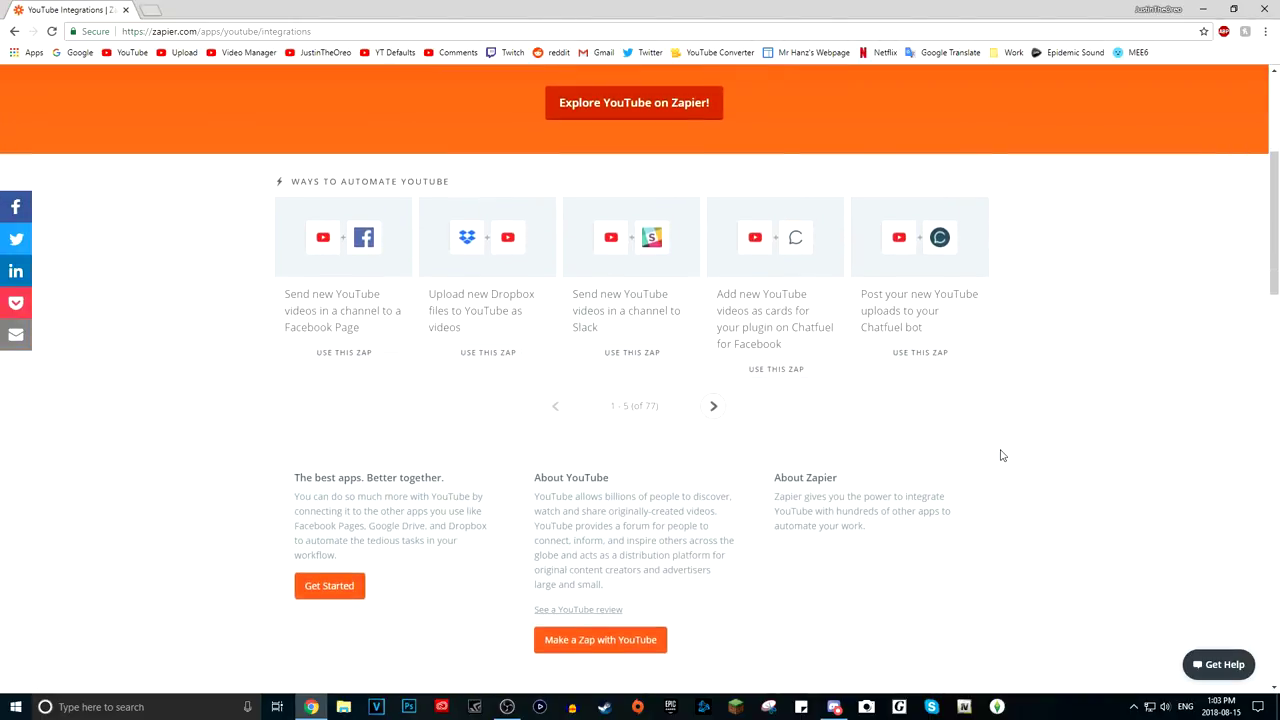
pyautogui.scroll(1, 1000, 451)
pyautogui.scroll(2, 996, 450)
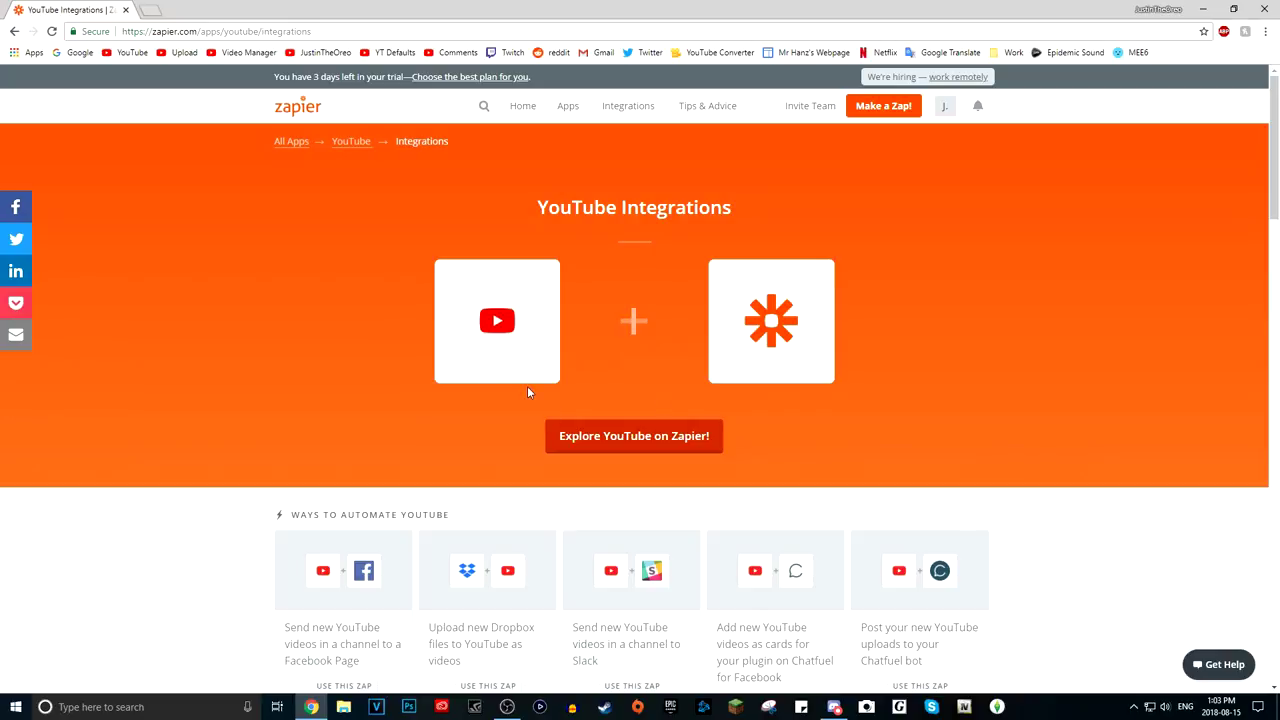
pyautogui.scroll(-4, 690, 416)
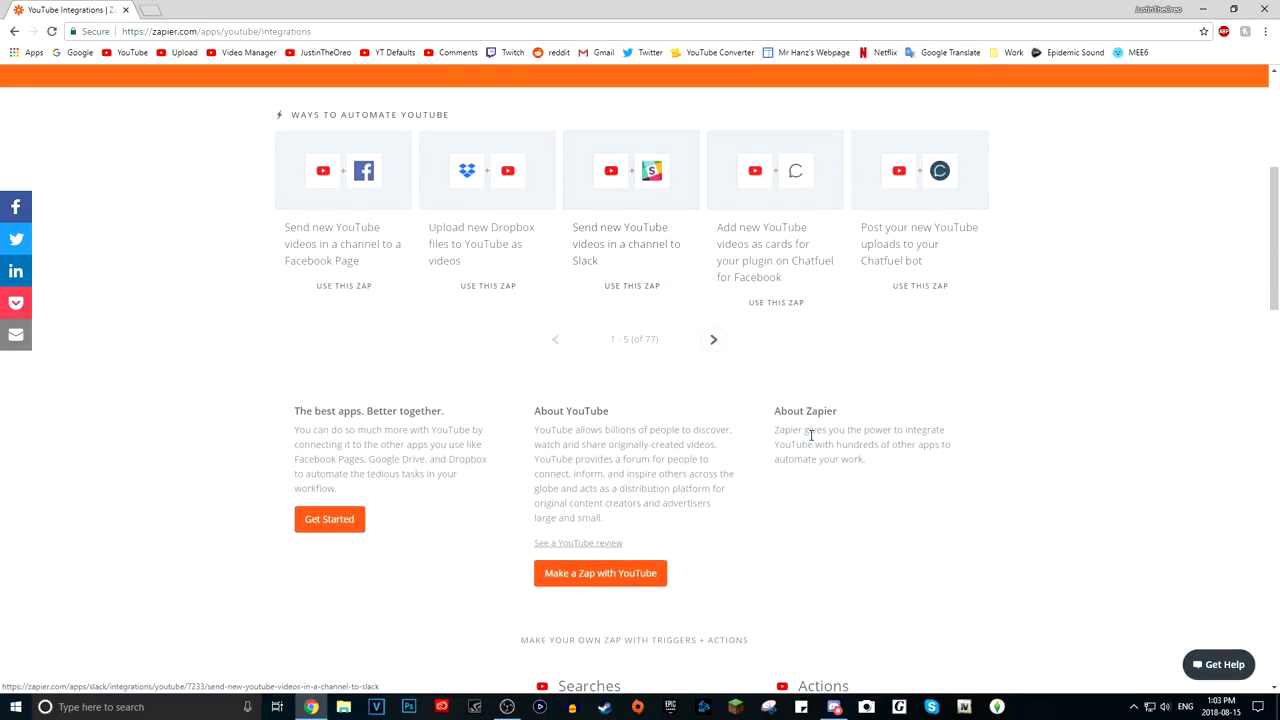
pyautogui.scroll(-1, 811, 440)
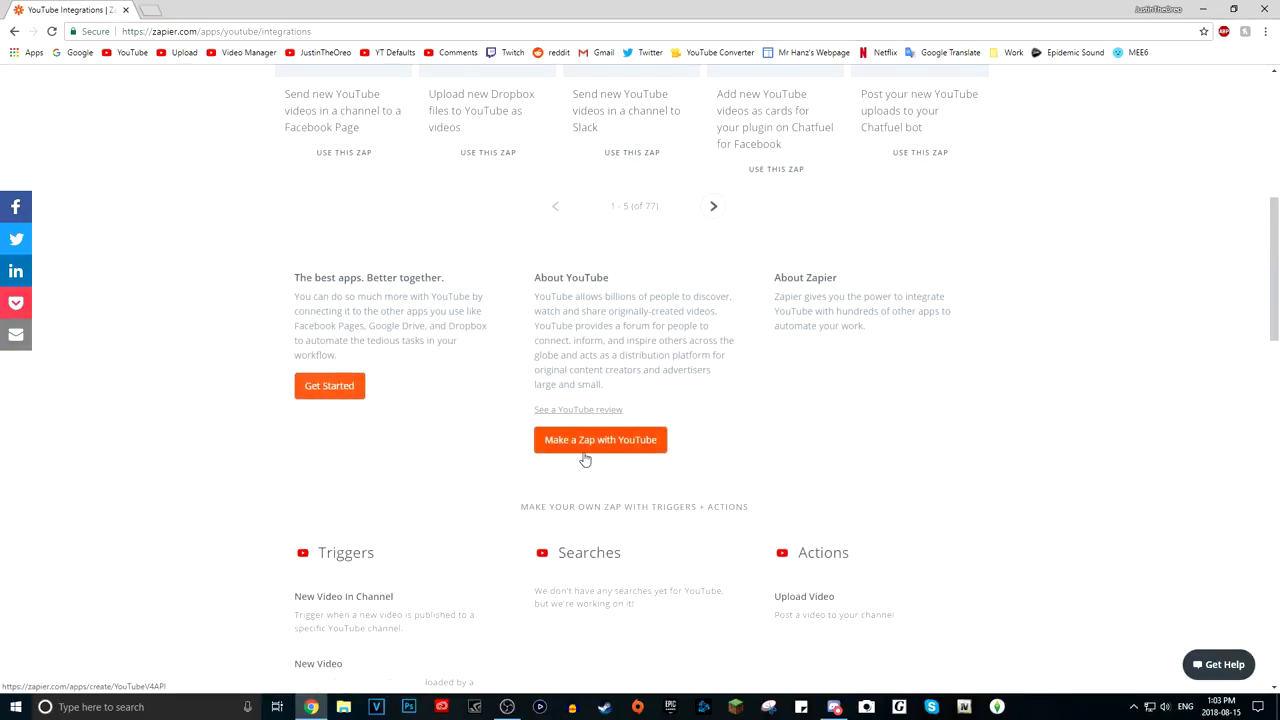
pyautogui.scroll(5, 603, 449)
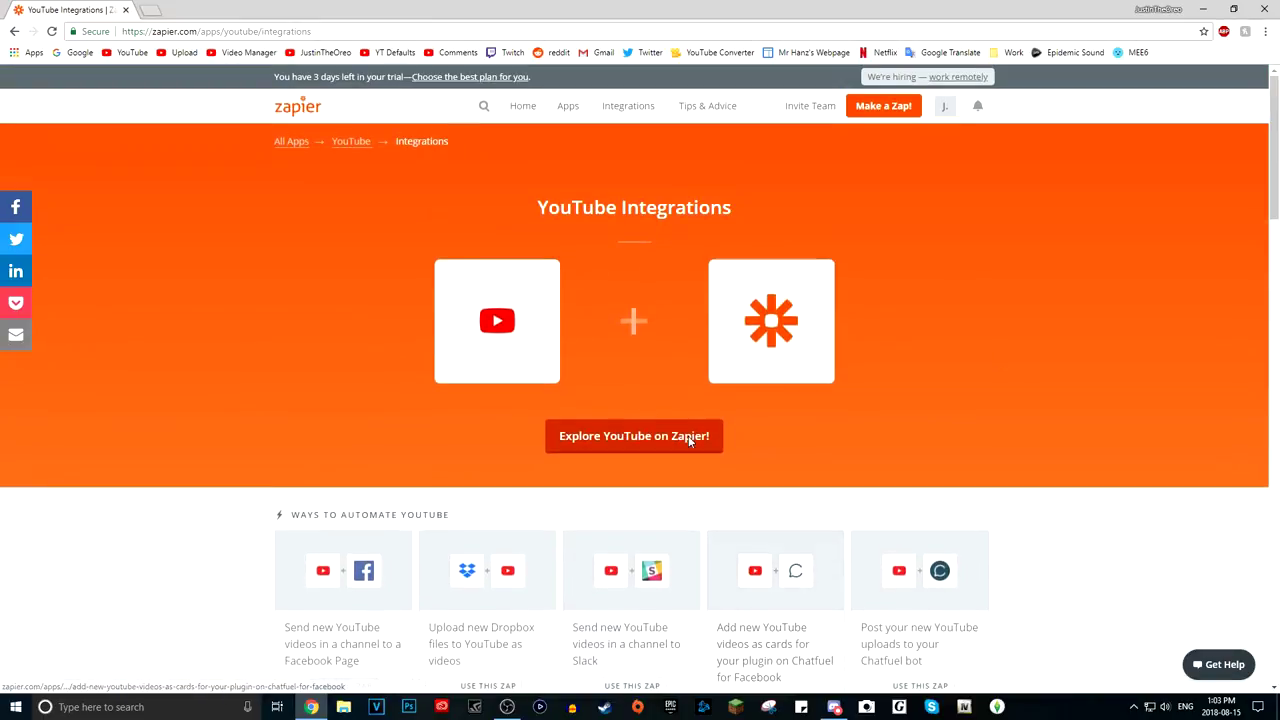
pyautogui.scroll(-1, 811, 366)
pyautogui.scroll(1, 737, 360)
pyautogui.scroll(-5, 710, 362)
pyautogui.click(622, 443)
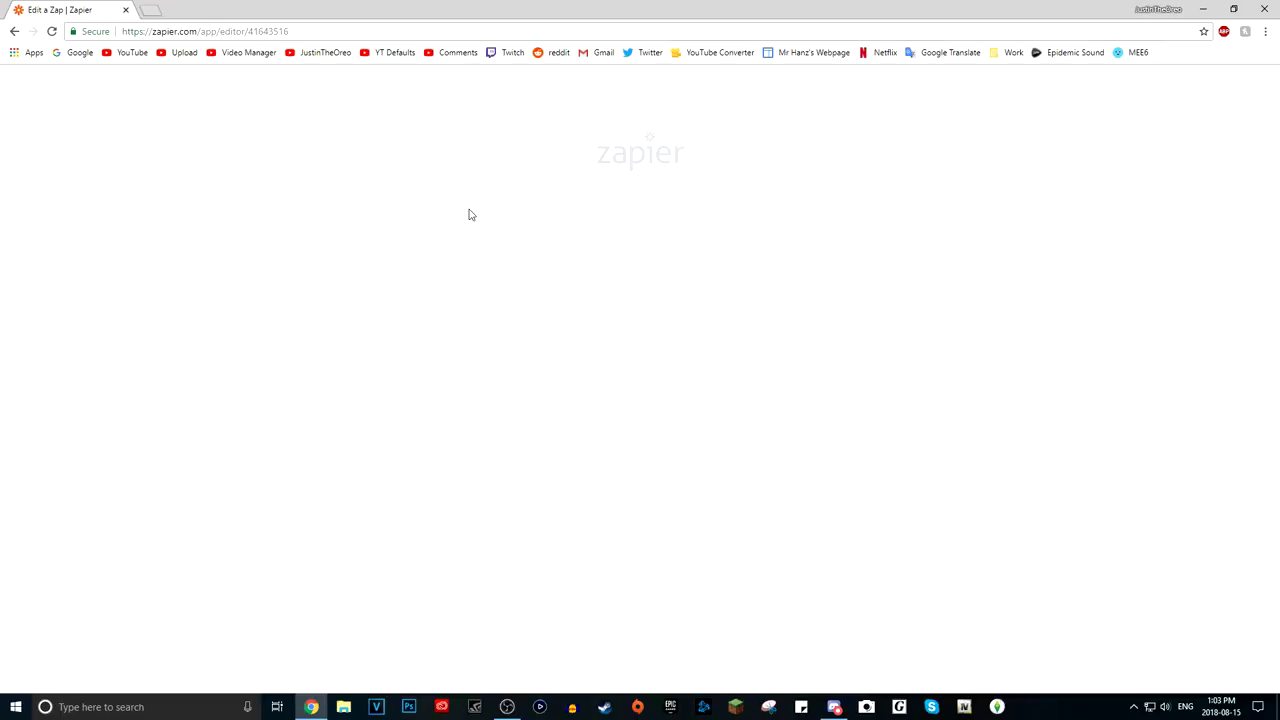
pyautogui.click(834, 707)
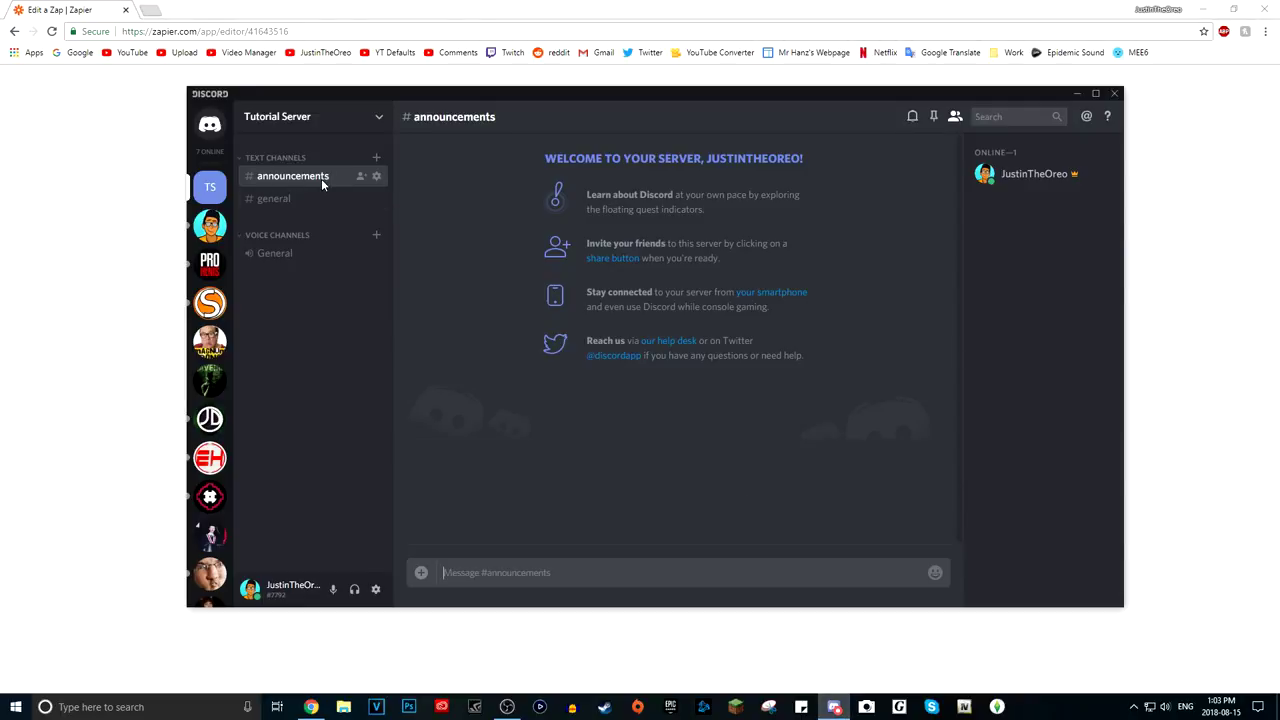
pyautogui.click(214, 223)
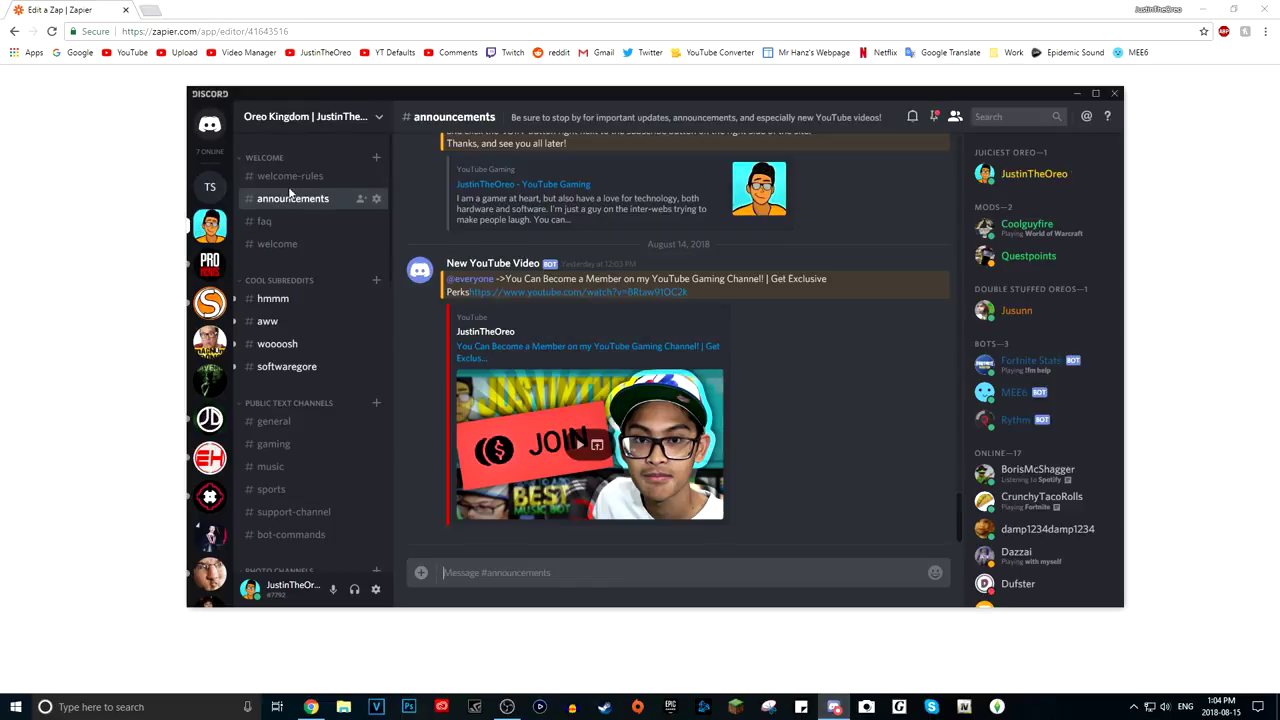
pyautogui.hotkey('alt', 'Tab')
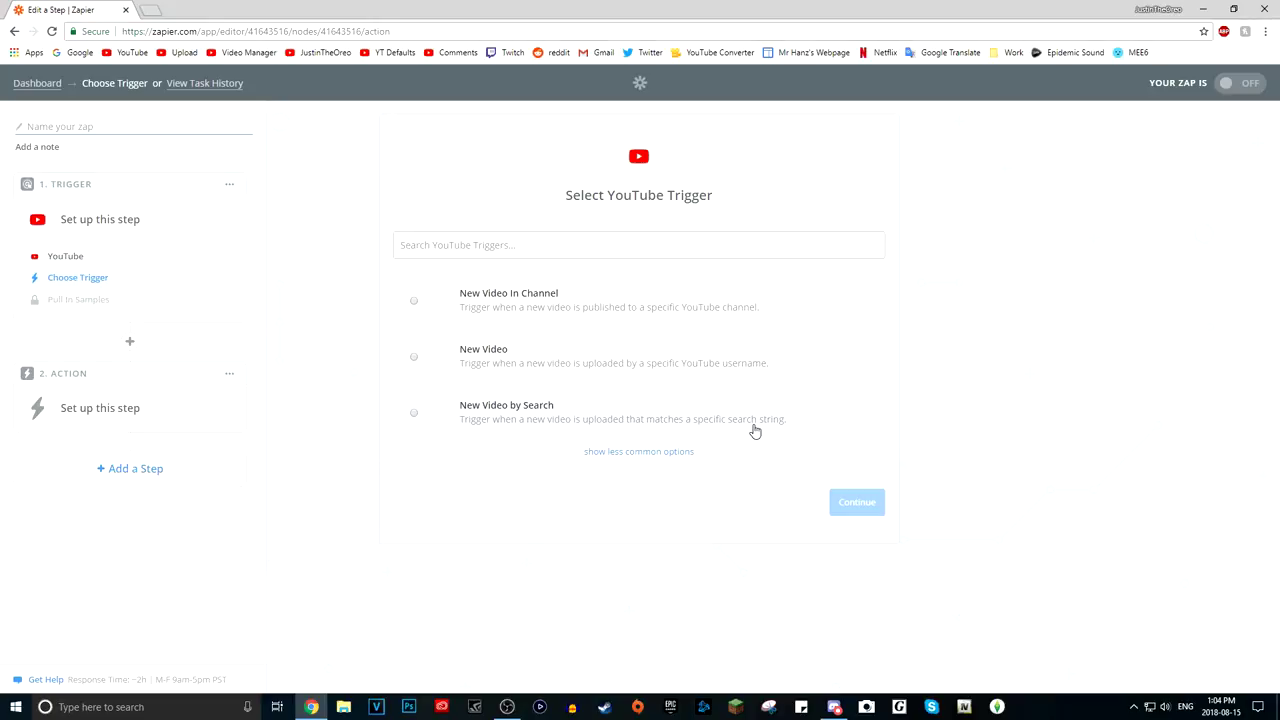
# After a quick look at Discord, select New Video In Channel as the YouTube trigger.
pyautogui.click(834, 707)
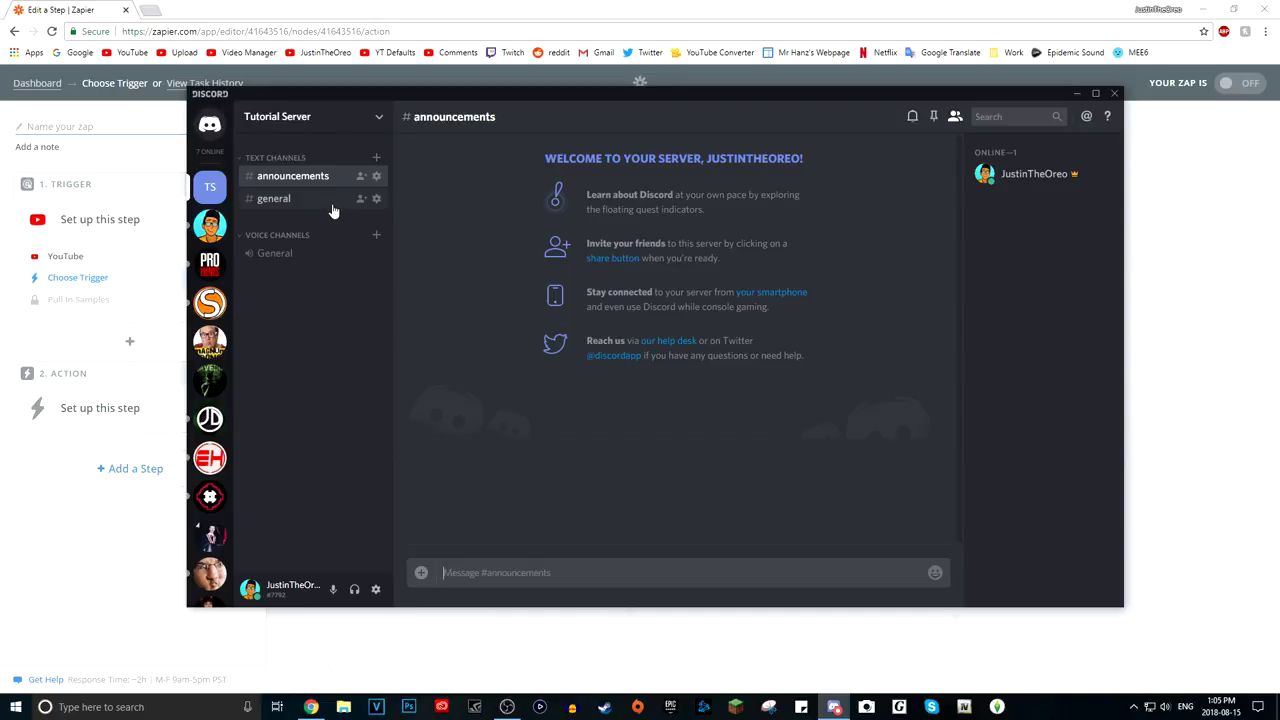
pyautogui.hotkey('alt', 'Tab')
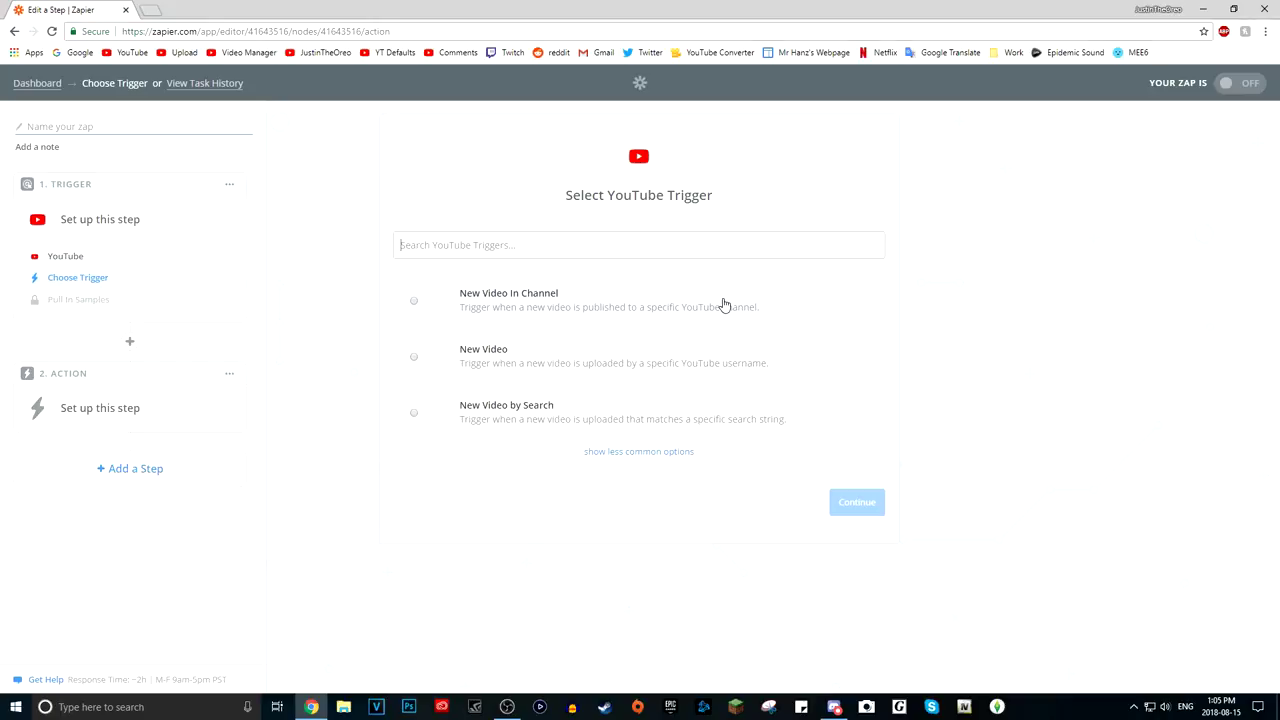
pyautogui.click(508, 292)
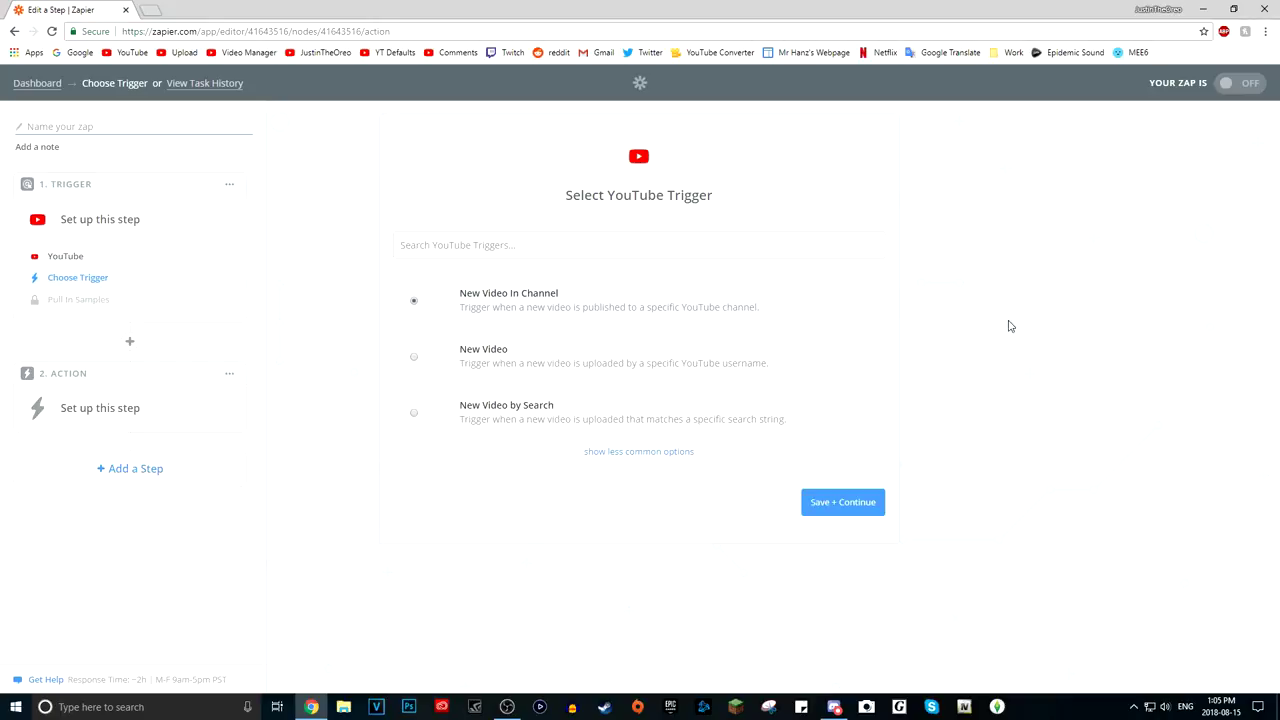
# Connect the Google account to YouTube, rename it 'tutorial', test it, and continue.
pyautogui.click(868, 508)
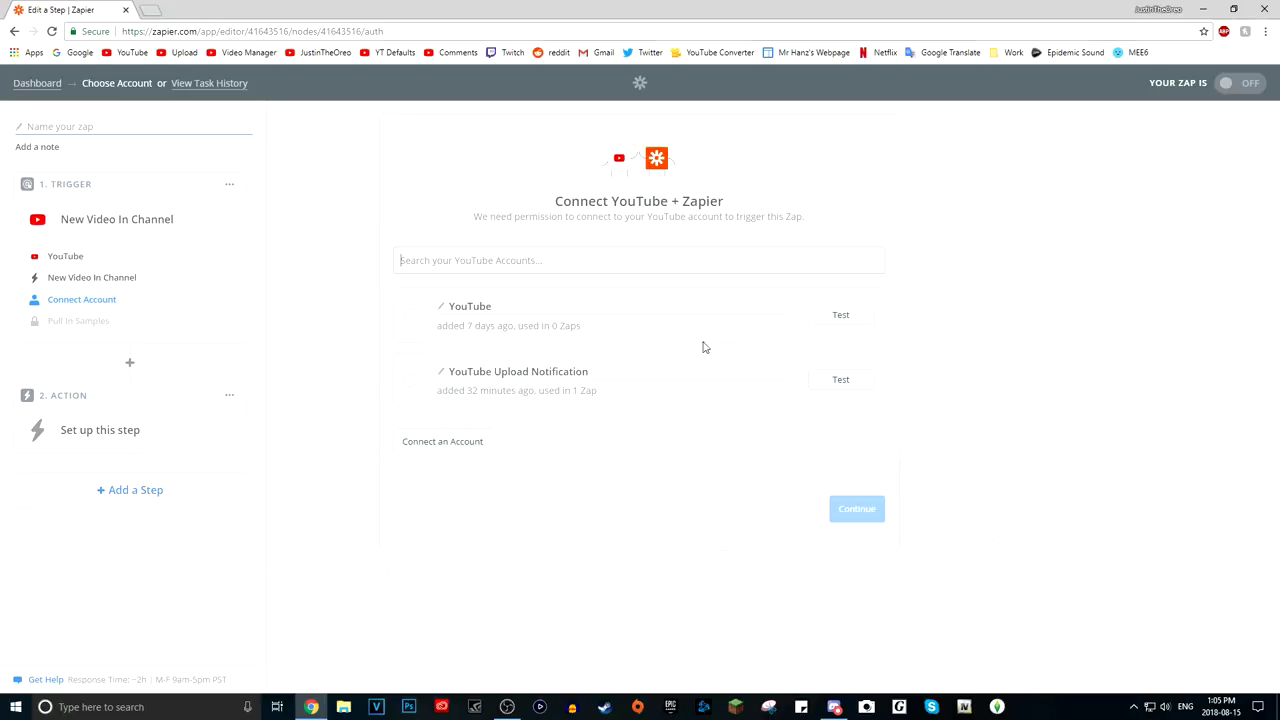
pyautogui.click(451, 446)
pyautogui.click(360, 252)
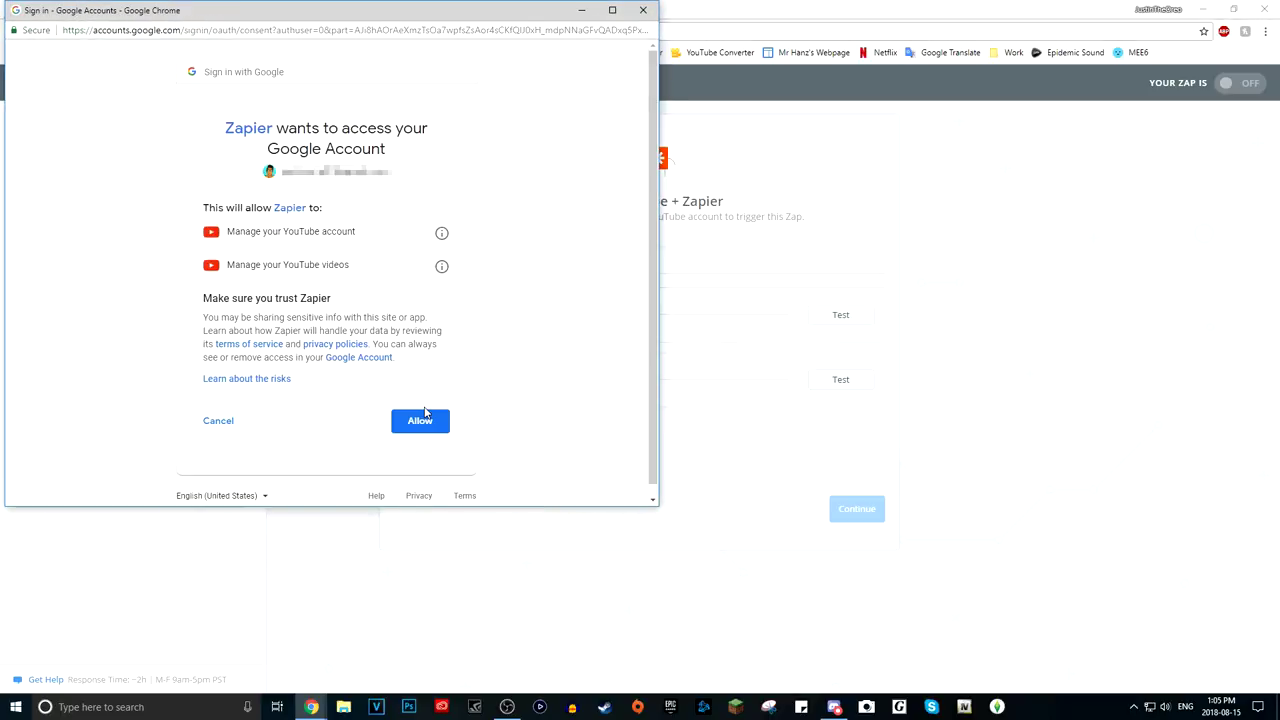
pyautogui.click(422, 418)
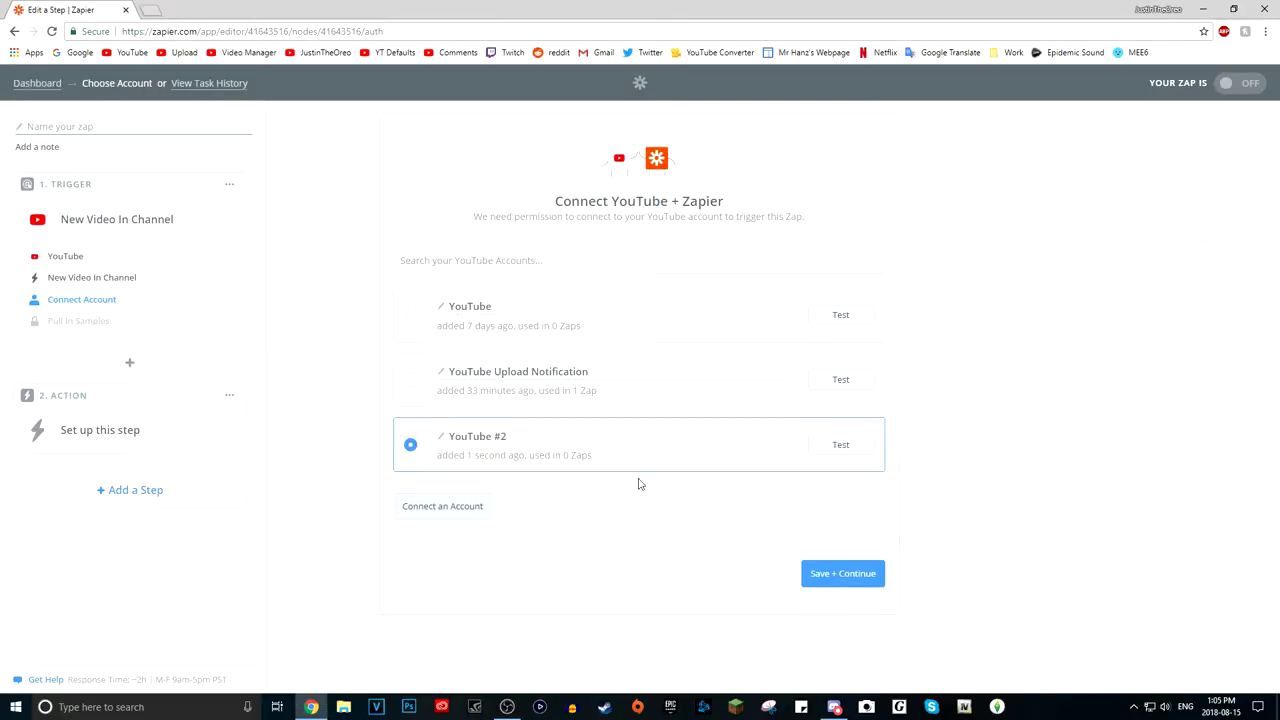
pyautogui.click(506, 437)
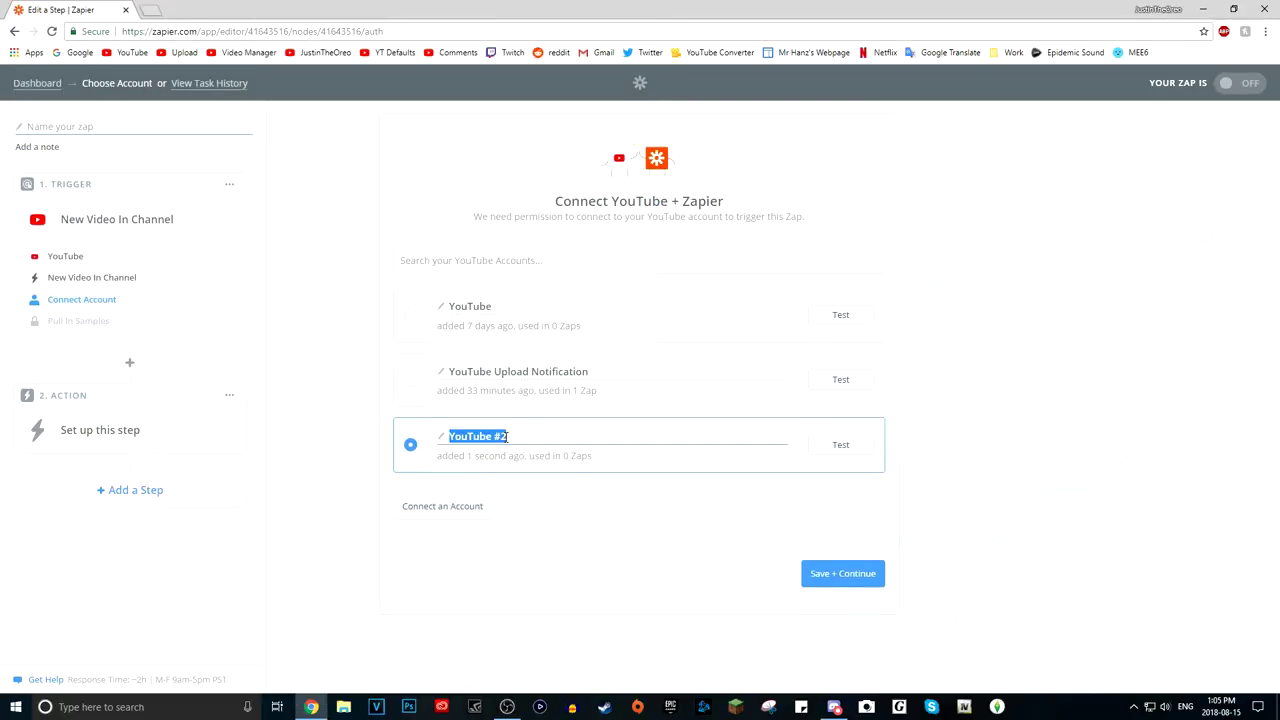
pyautogui.write('tutorial')
pyautogui.click(831, 444)
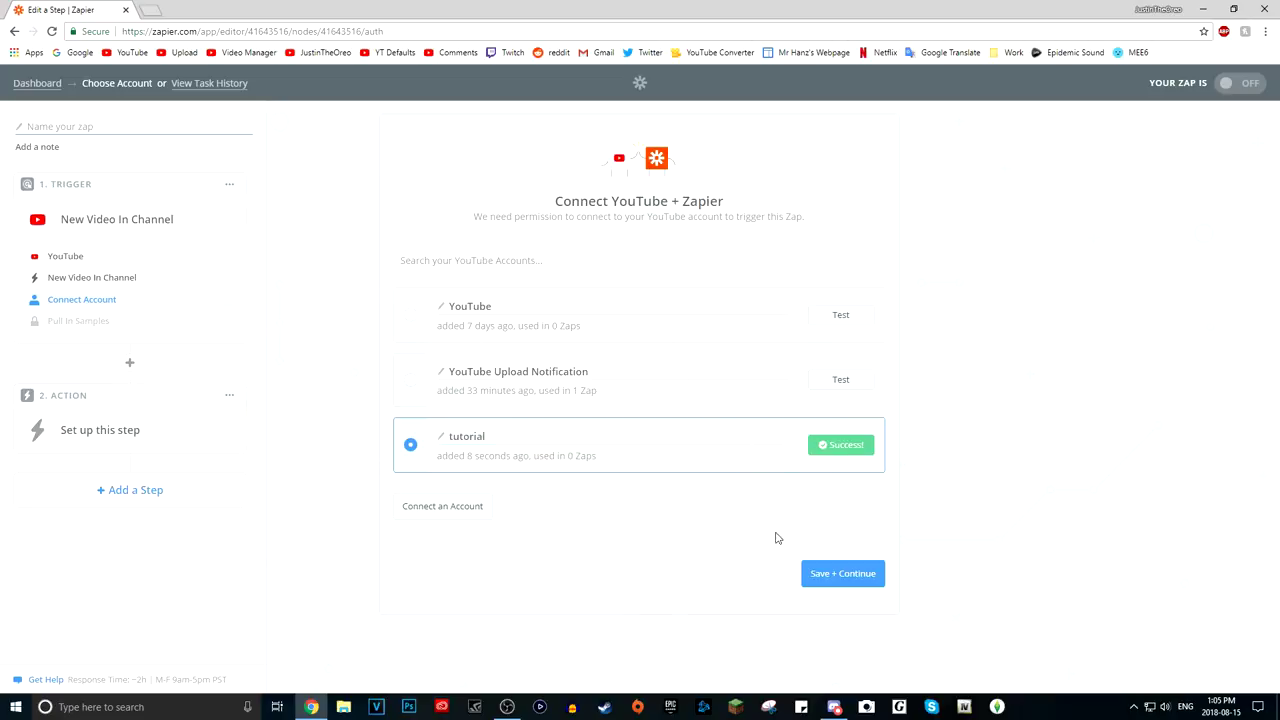
pyautogui.click(840, 577)
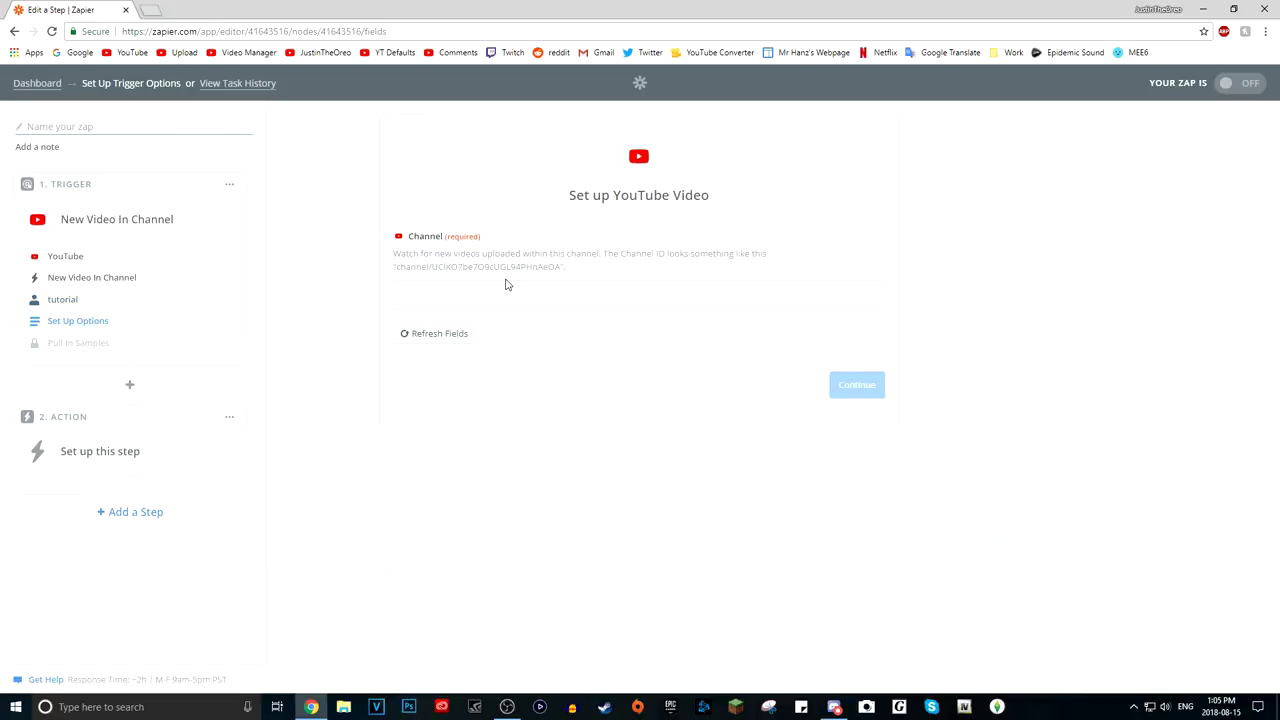
# Fill the required Channel field with the YouTube channel ID and continue to testing.
pyautogui.moveTo(674, 252); pyautogui.dragTo(746, 252)
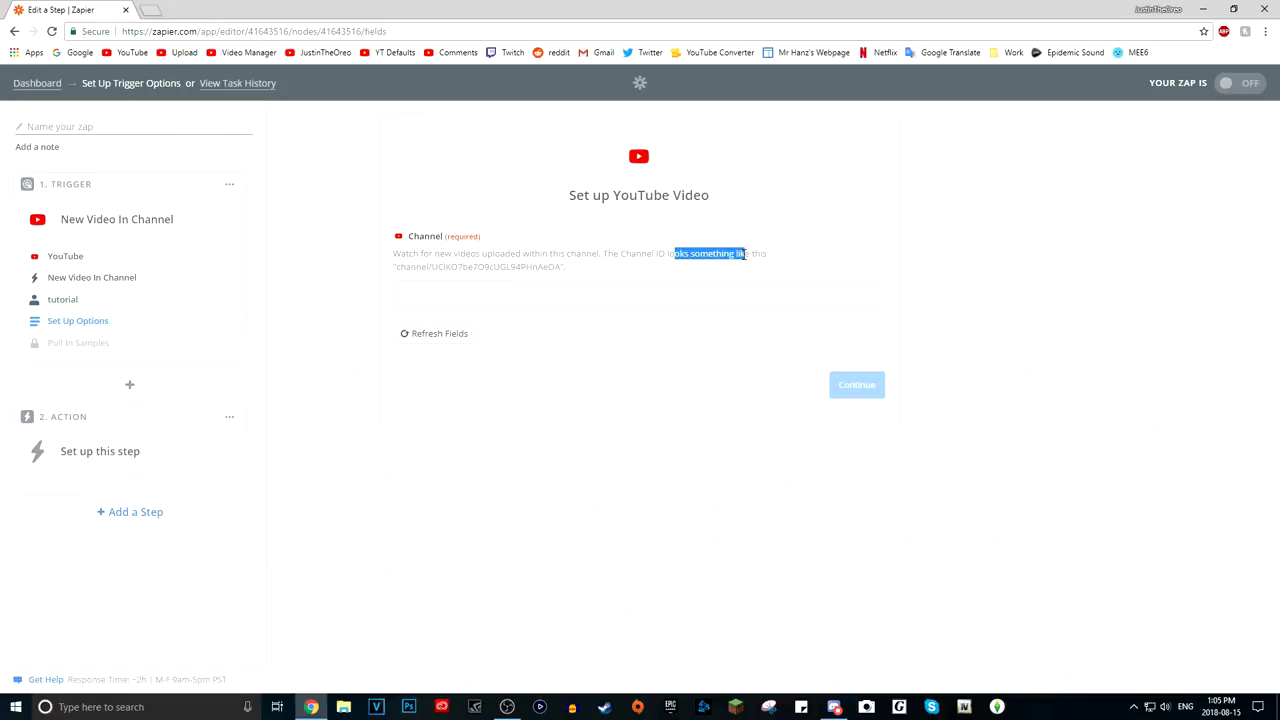
pyautogui.moveTo(571, 270); pyautogui.dragTo(543, 266)
pyautogui.moveTo(432, 267); pyautogui.dragTo(562, 267)
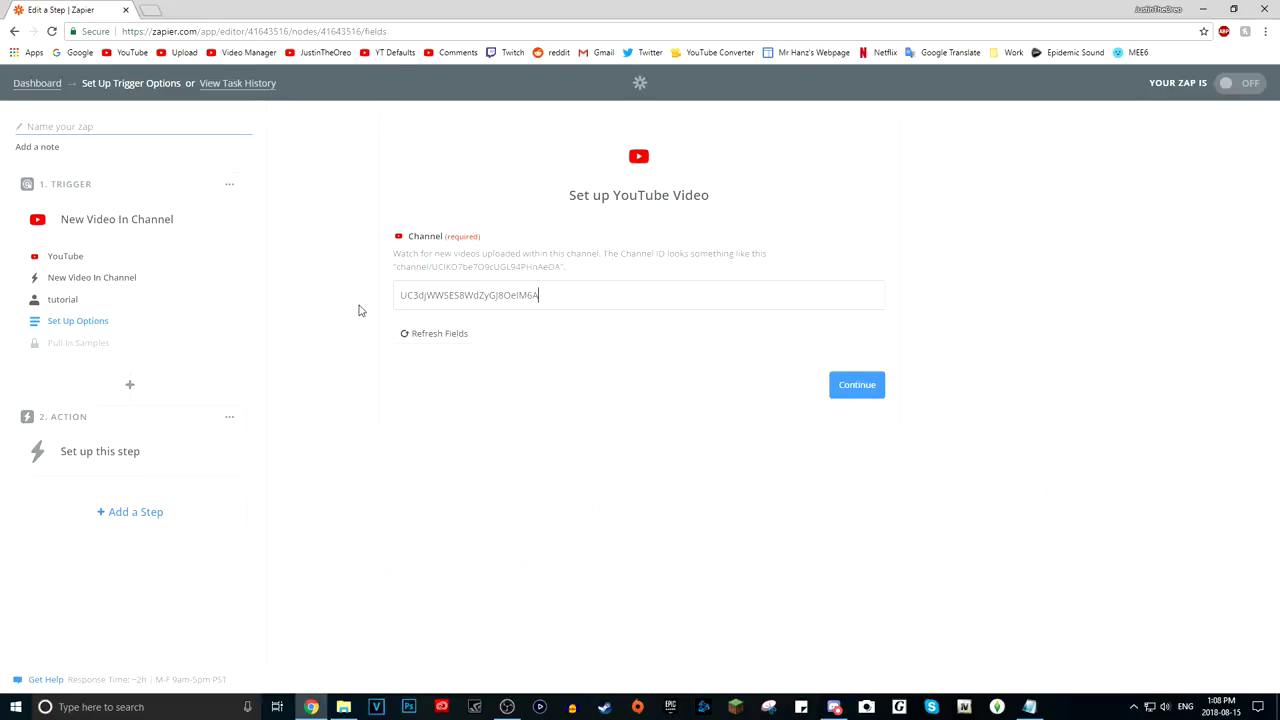
pyautogui.hotkey('ctrl', 'a')
pyautogui.click(577, 290)
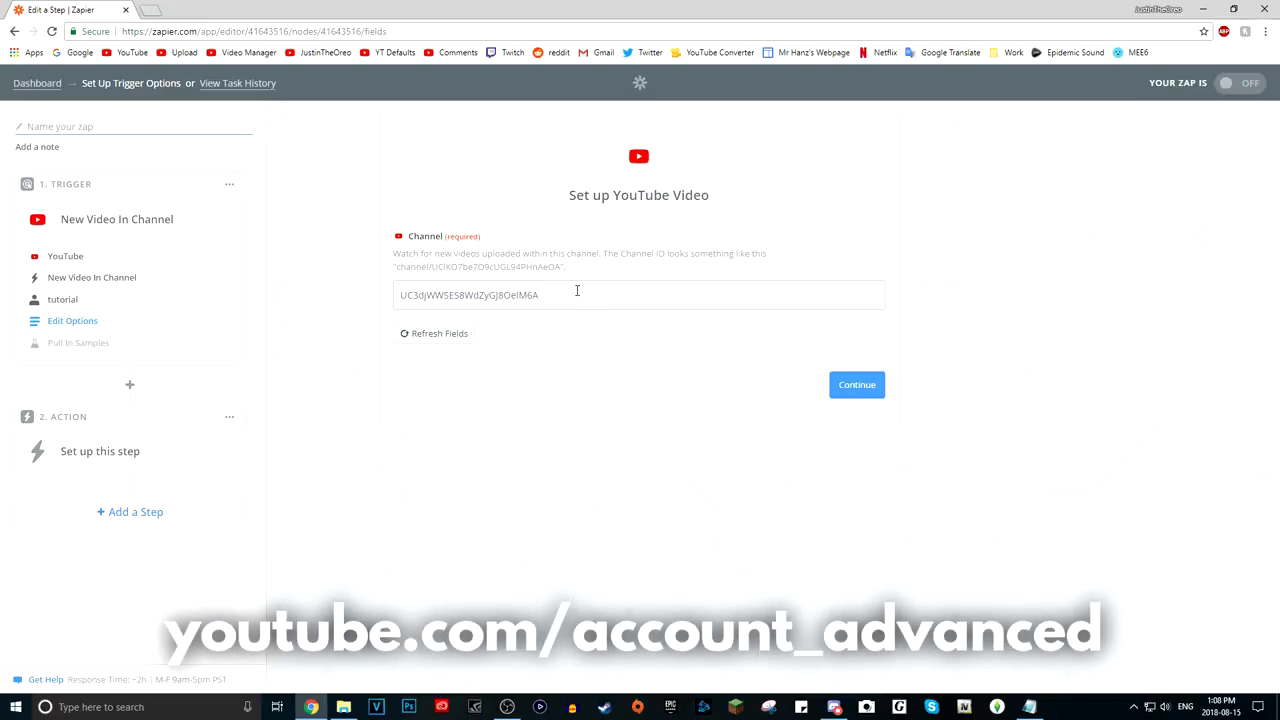
pyautogui.hotkey('ctrl', 't')
pyautogui.write('youtube.com/acc')
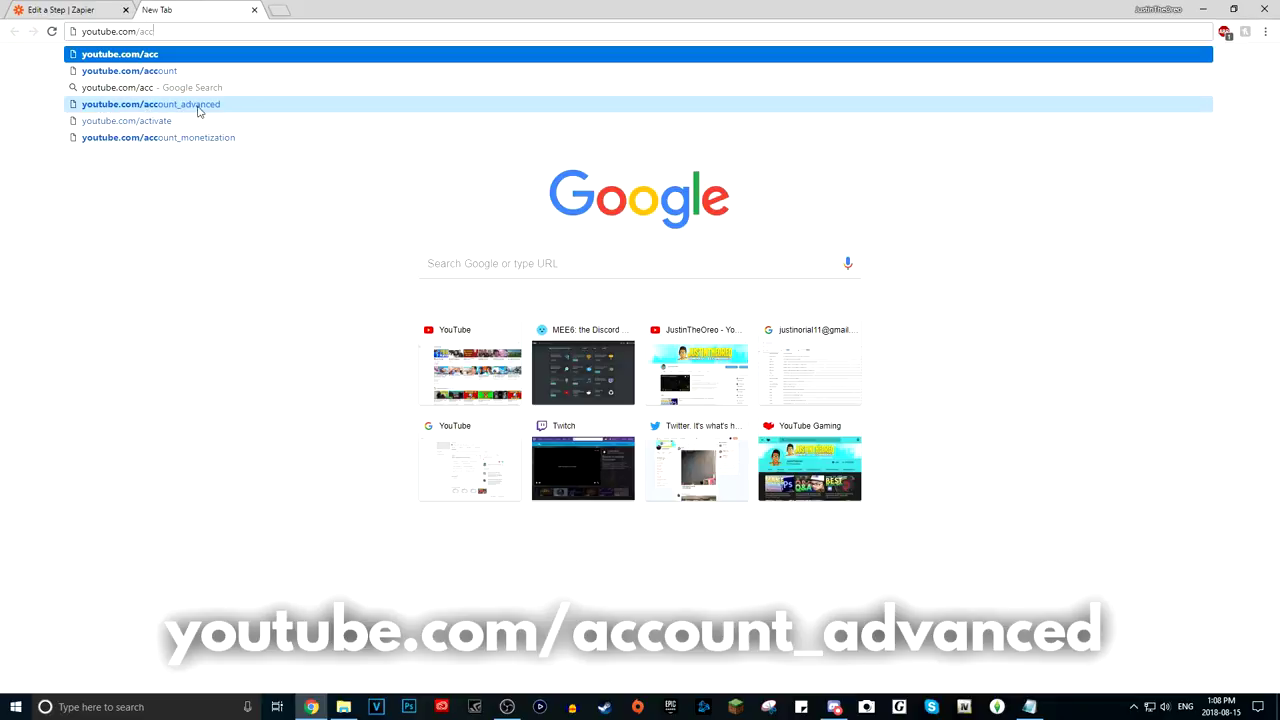
pyautogui.click(255, 12)
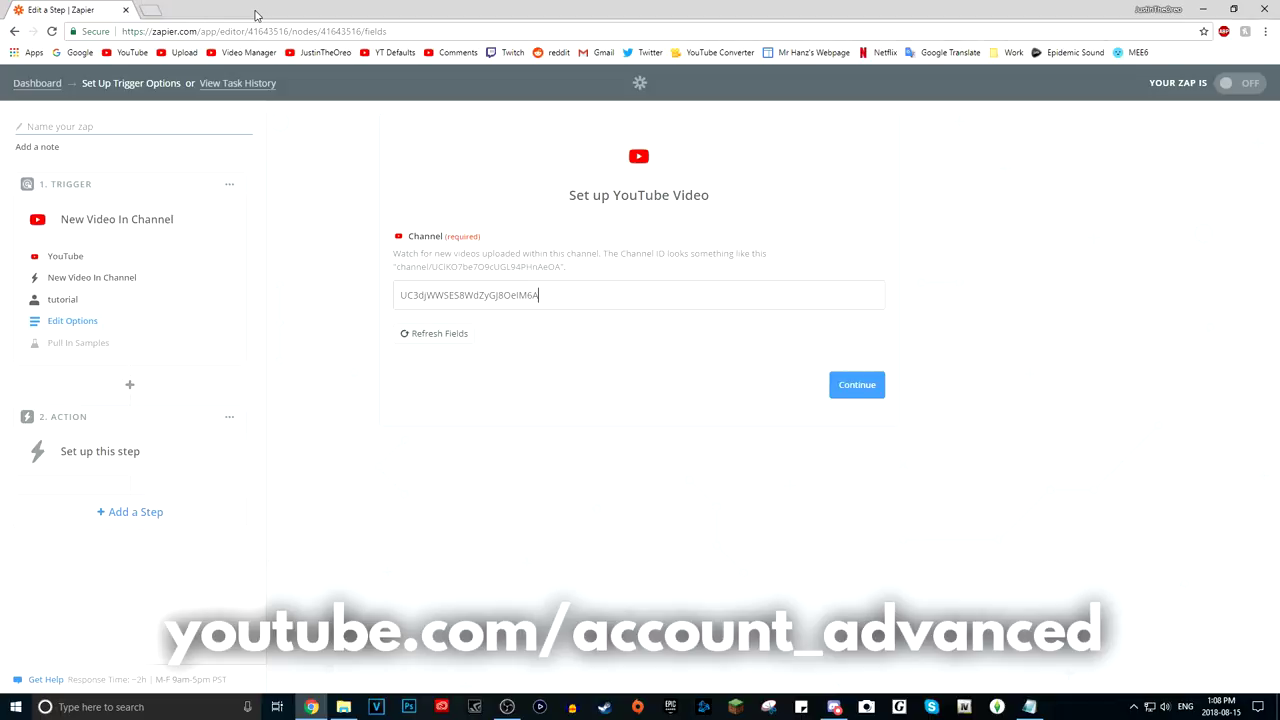
pyautogui.click(577, 294)
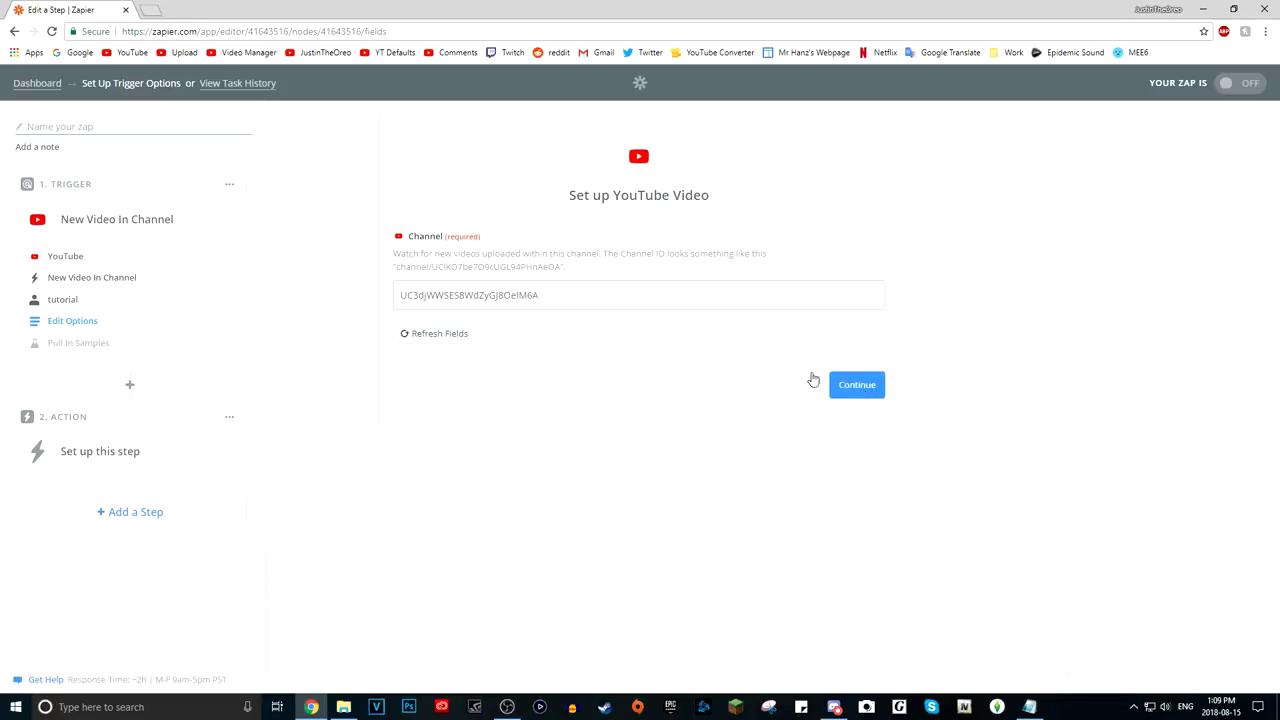
pyautogui.click(866, 388)
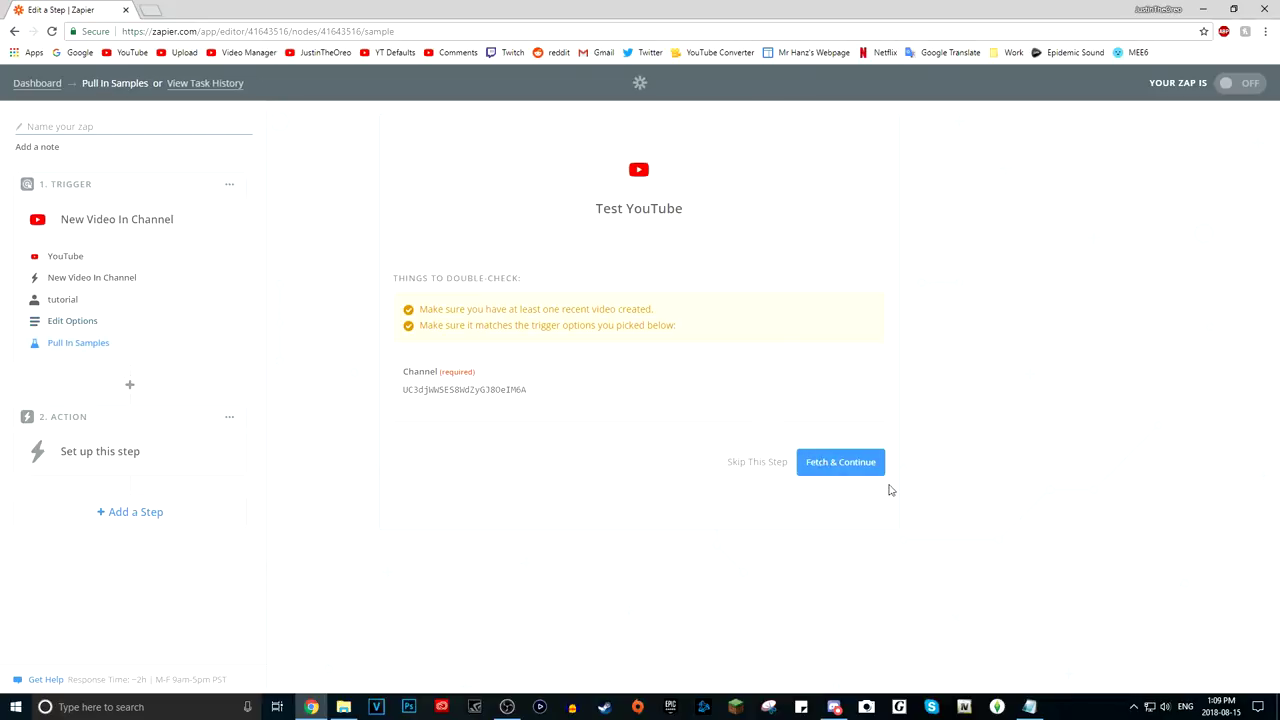
# Fetch a sample video so the trigger test succeeds, then continue to Choose an Action App.
pyautogui.click(866, 464)
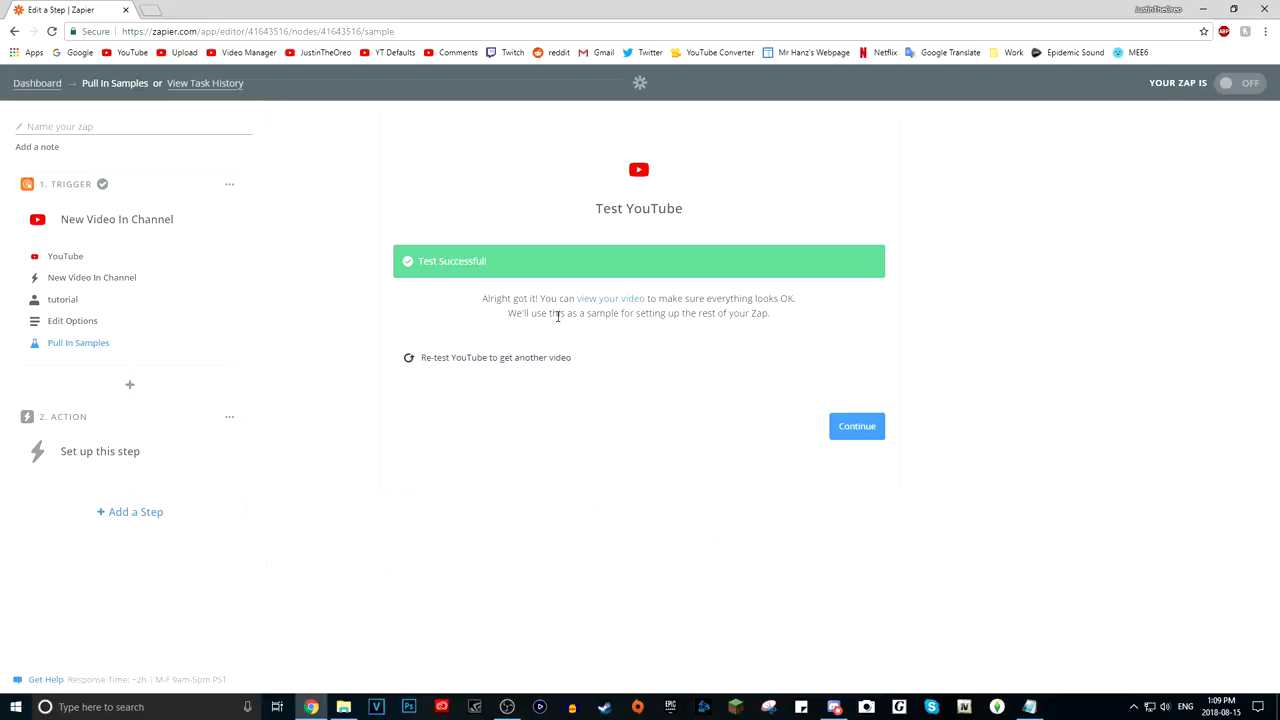
pyautogui.moveTo(418, 261); pyautogui.dragTo(484, 262)
pyautogui.click(810, 461)
pyautogui.click(864, 427)
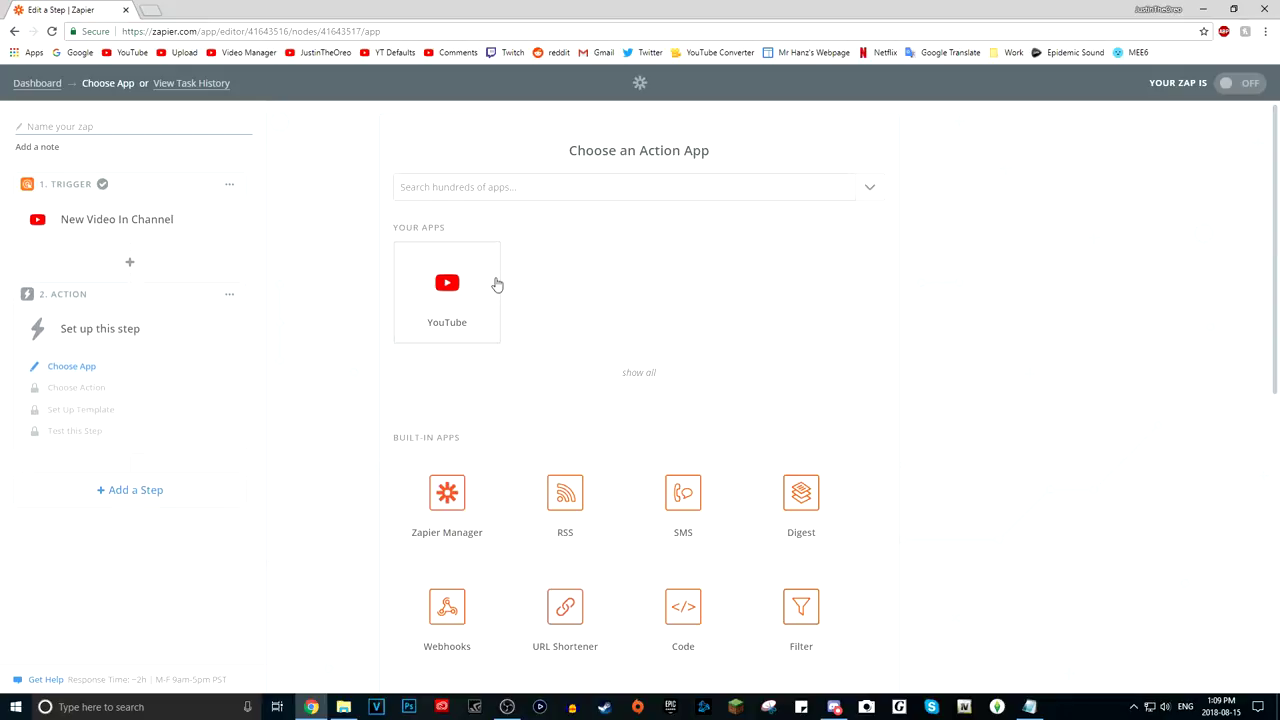
pyautogui.click(567, 195)
pyautogui.click(940, 278)
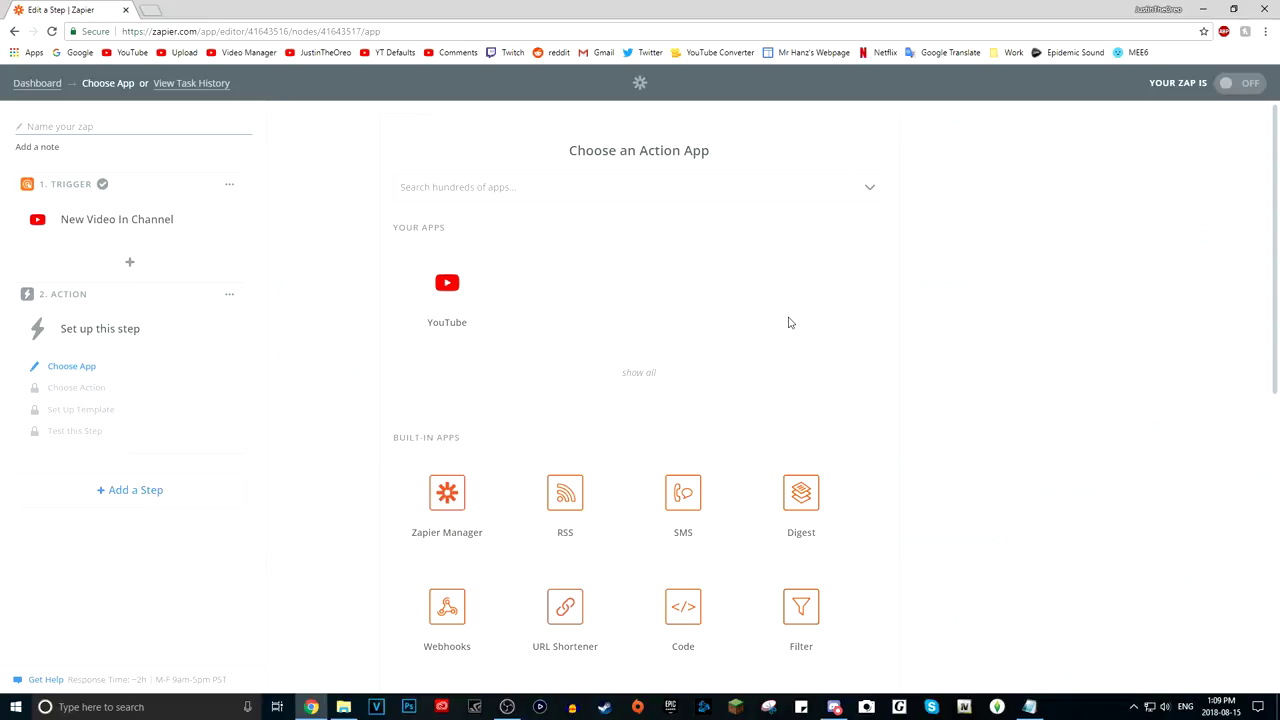
# Search the action apps for discord, replace it with 'webhooks', and pick Webhooks by Zapier.
pyautogui.click(586, 191)
pyautogui.write('duisc')
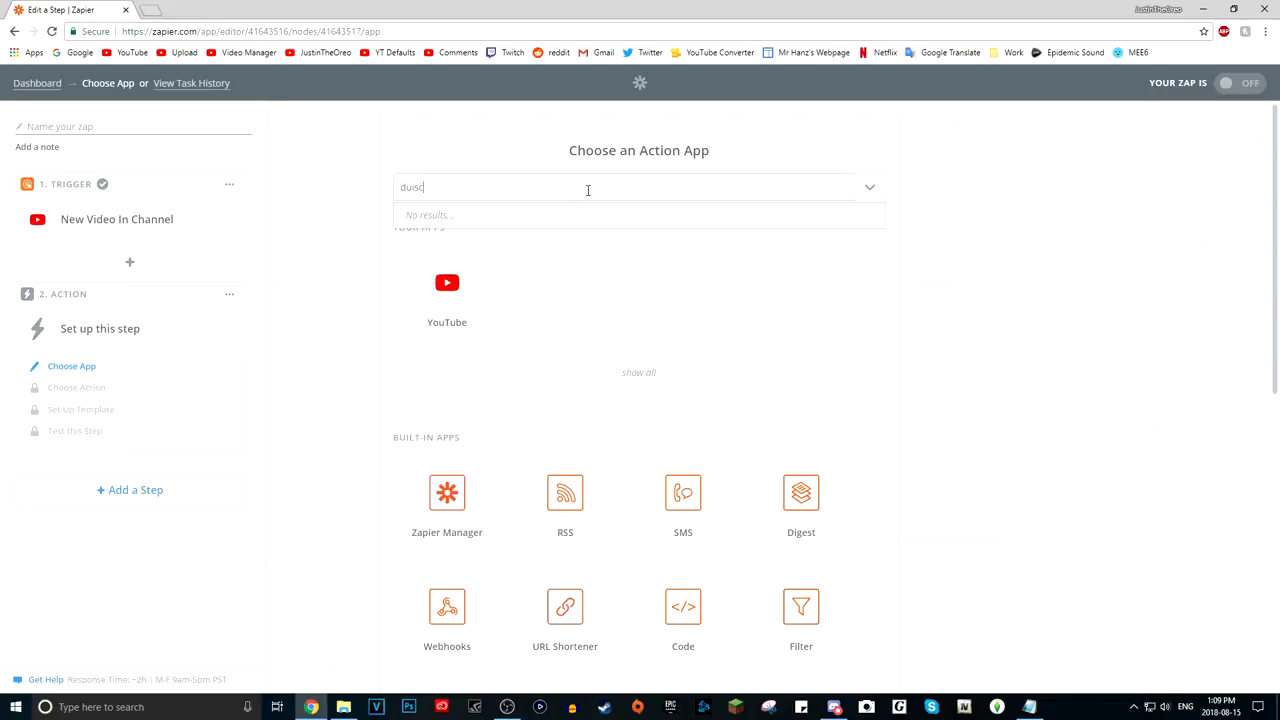
pyautogui.press('BackSpace')
pyautogui.press('BackSpace')
pyautogui.write('iscord')
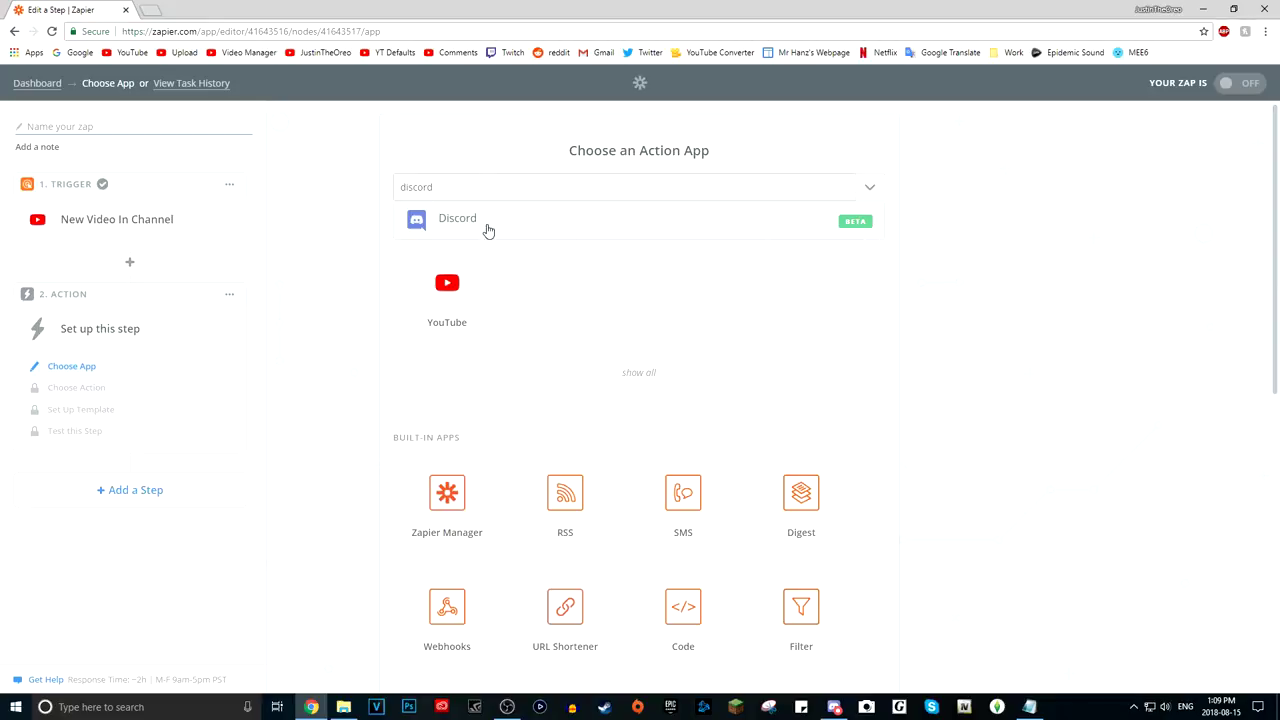
pyautogui.moveTo(440, 187); pyautogui.dragTo(351, 197)
pyautogui.moveTo(460, 189); pyautogui.dragTo(309, 189)
pyautogui.write('webhooks')
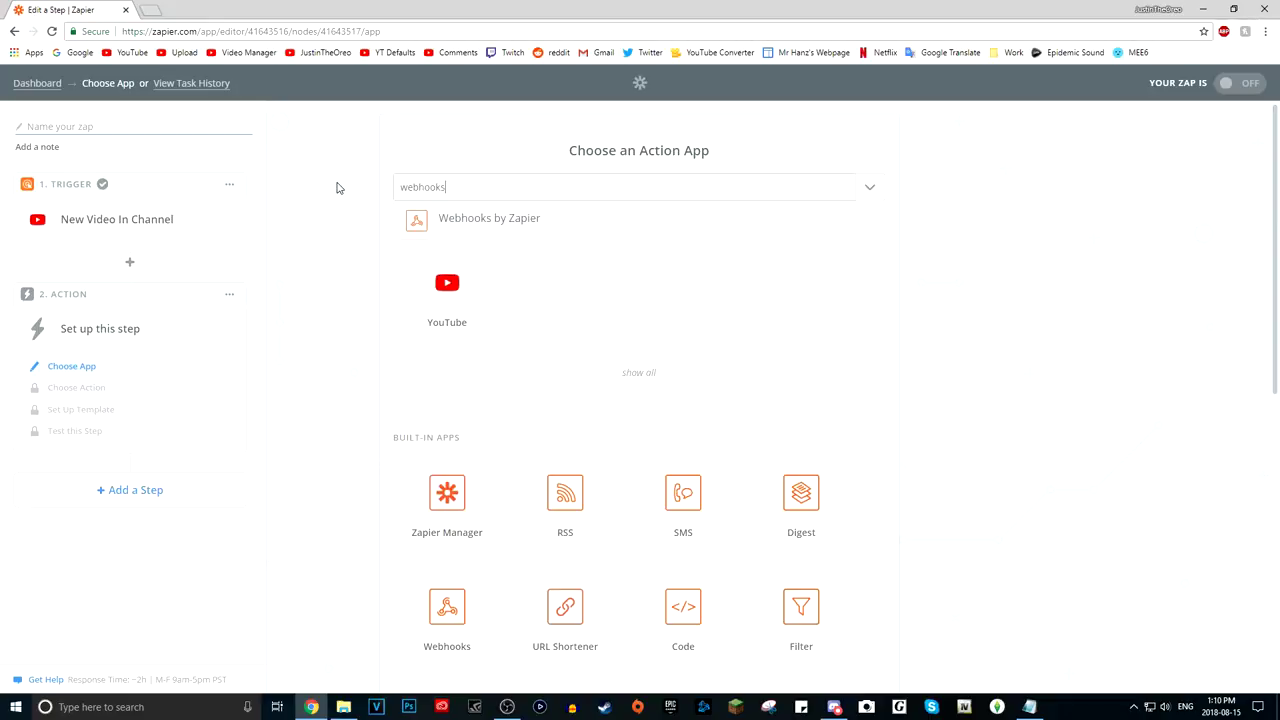
pyautogui.click(567, 227)
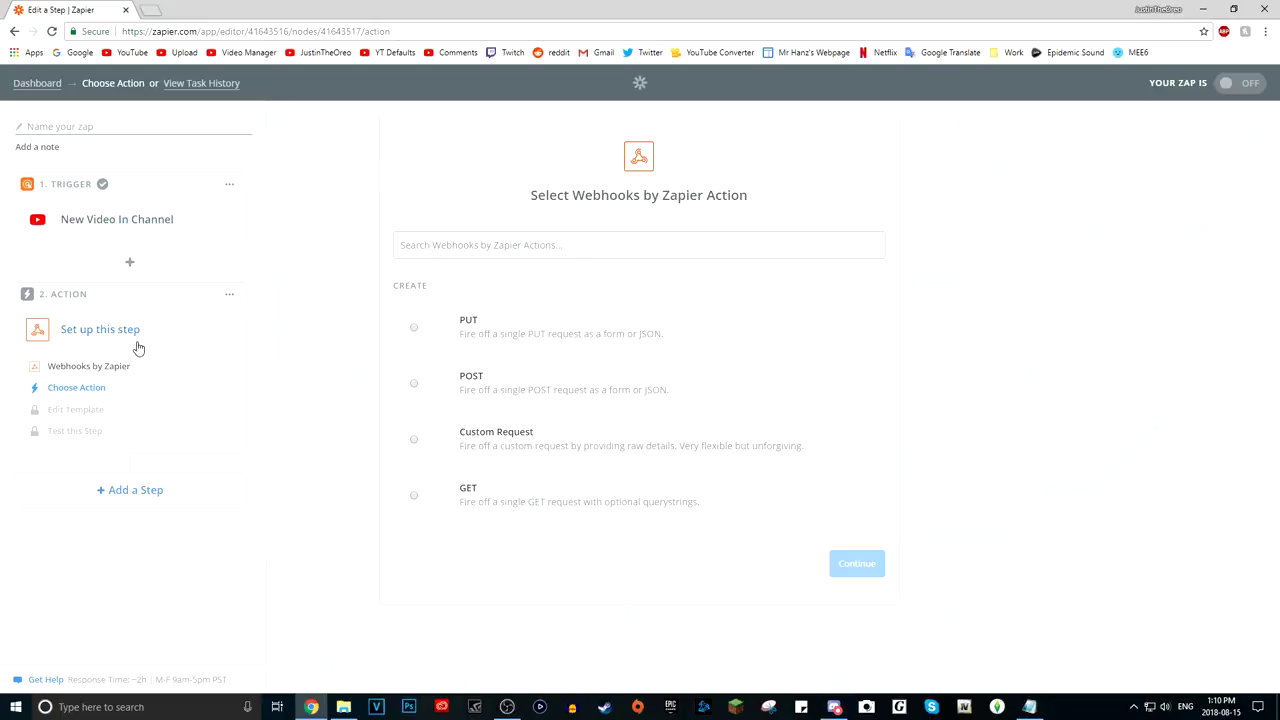
# Check an existing new-video announcement in Discord, then choose the POST action and continue.
pyautogui.click(834, 707)
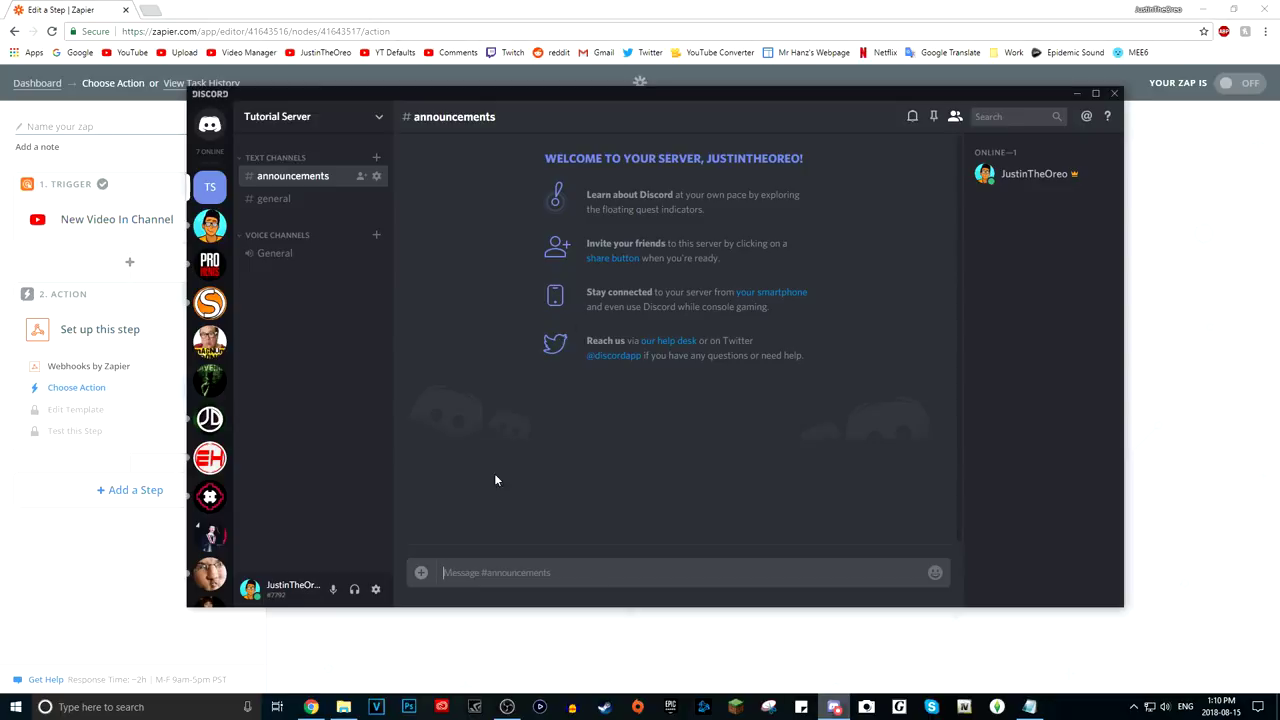
pyautogui.click(73, 6)
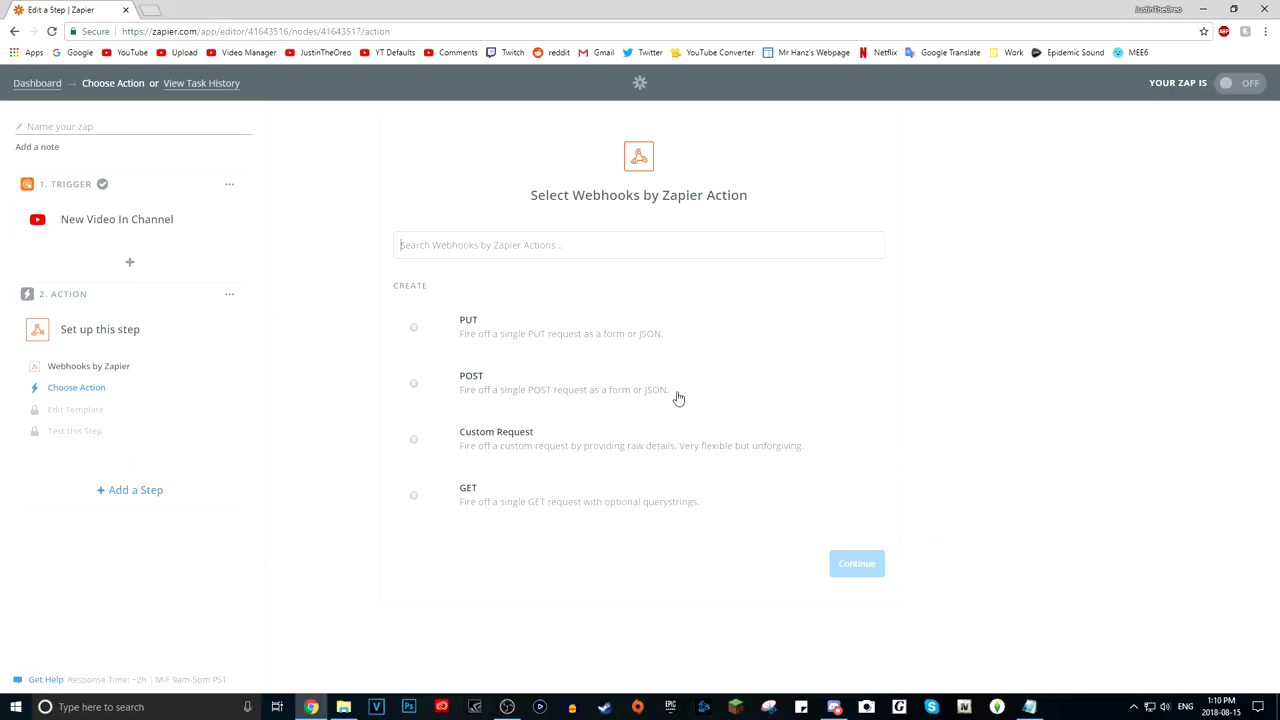
pyautogui.click(834, 707)
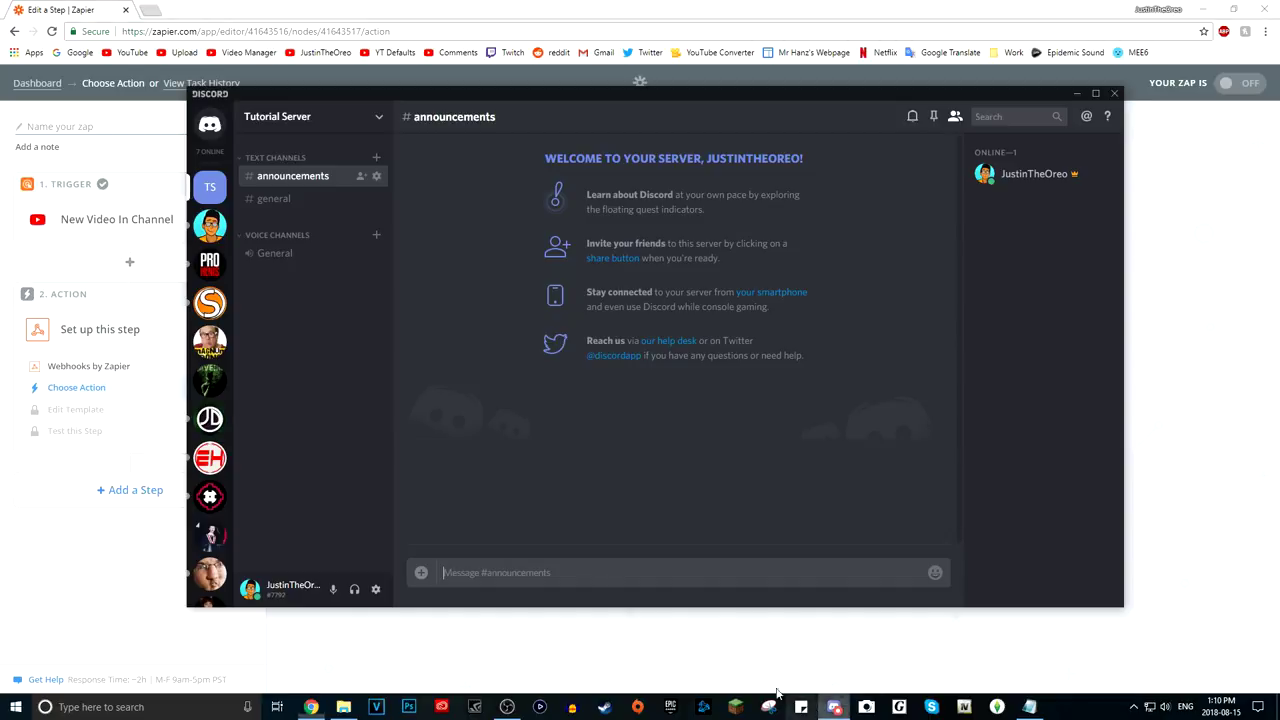
pyautogui.click(222, 232)
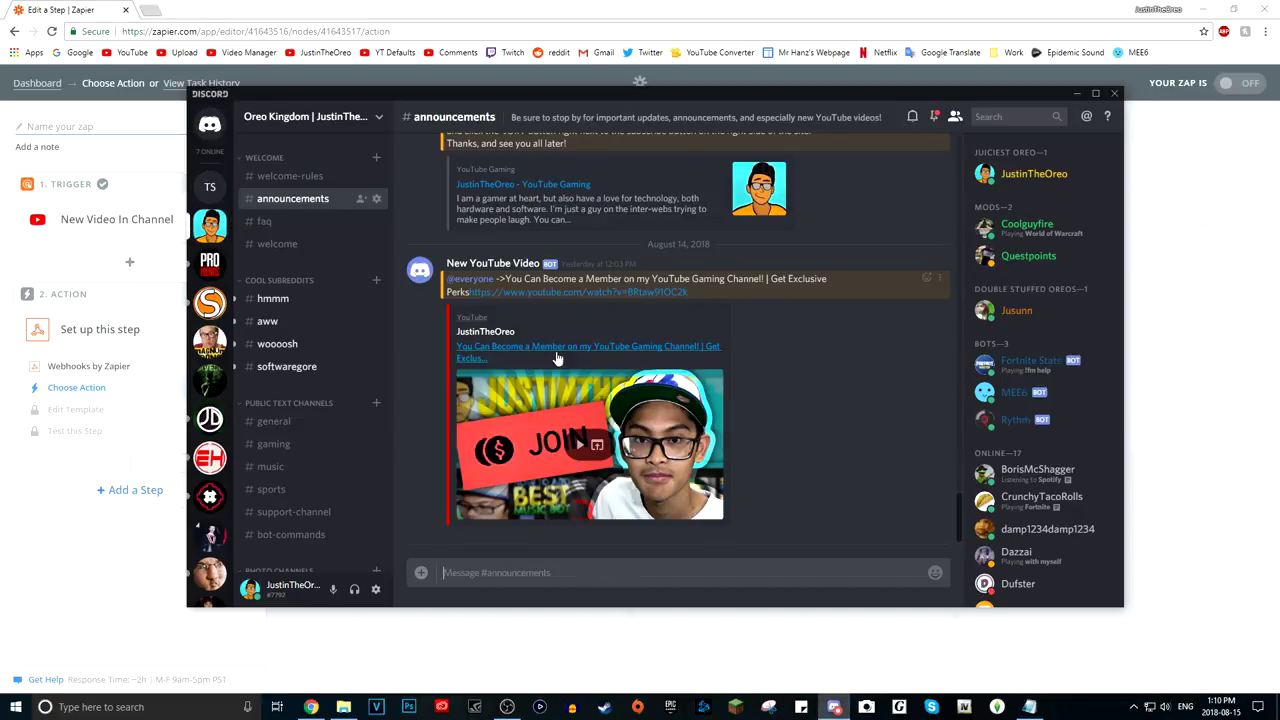
pyautogui.hotkey('alt', 'Tab')
pyautogui.click(548, 381)
pyautogui.click(850, 566)
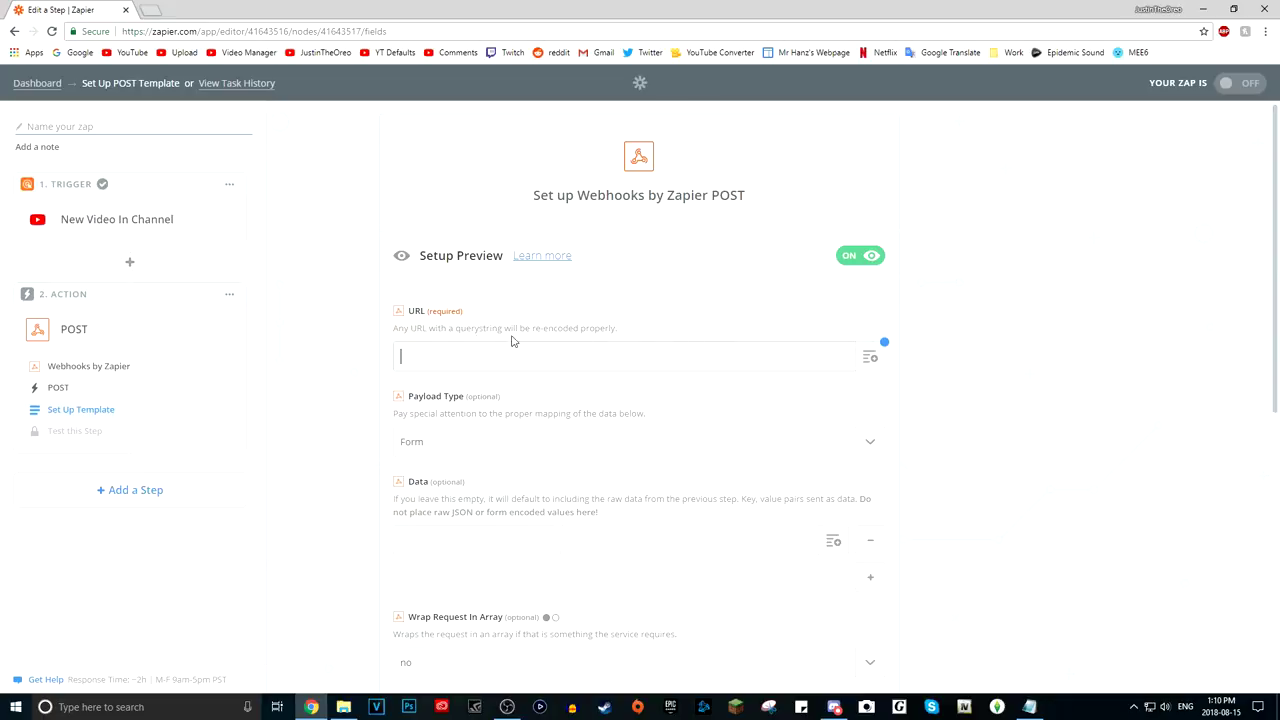
# Bring Discord forward and open the Tutorial Server's Webhooks settings.
pyautogui.click(840, 709)
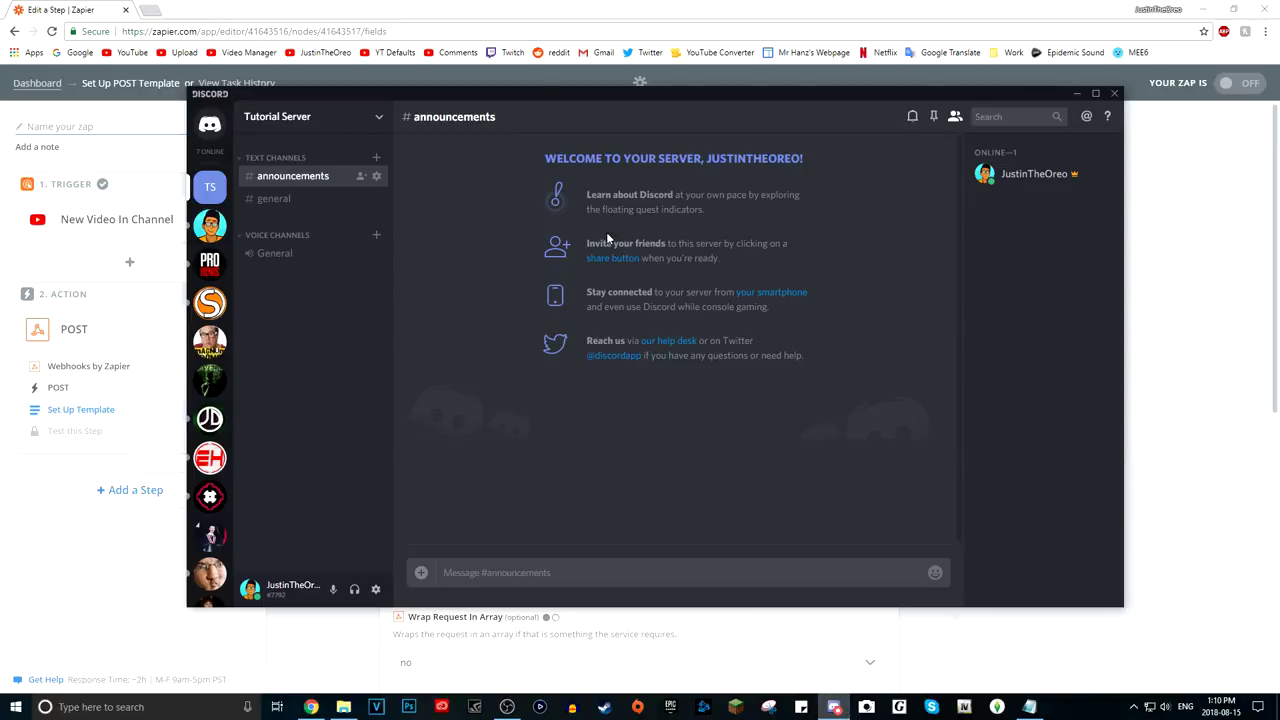
pyautogui.moveTo(419, 93); pyautogui.dragTo(627, 148)
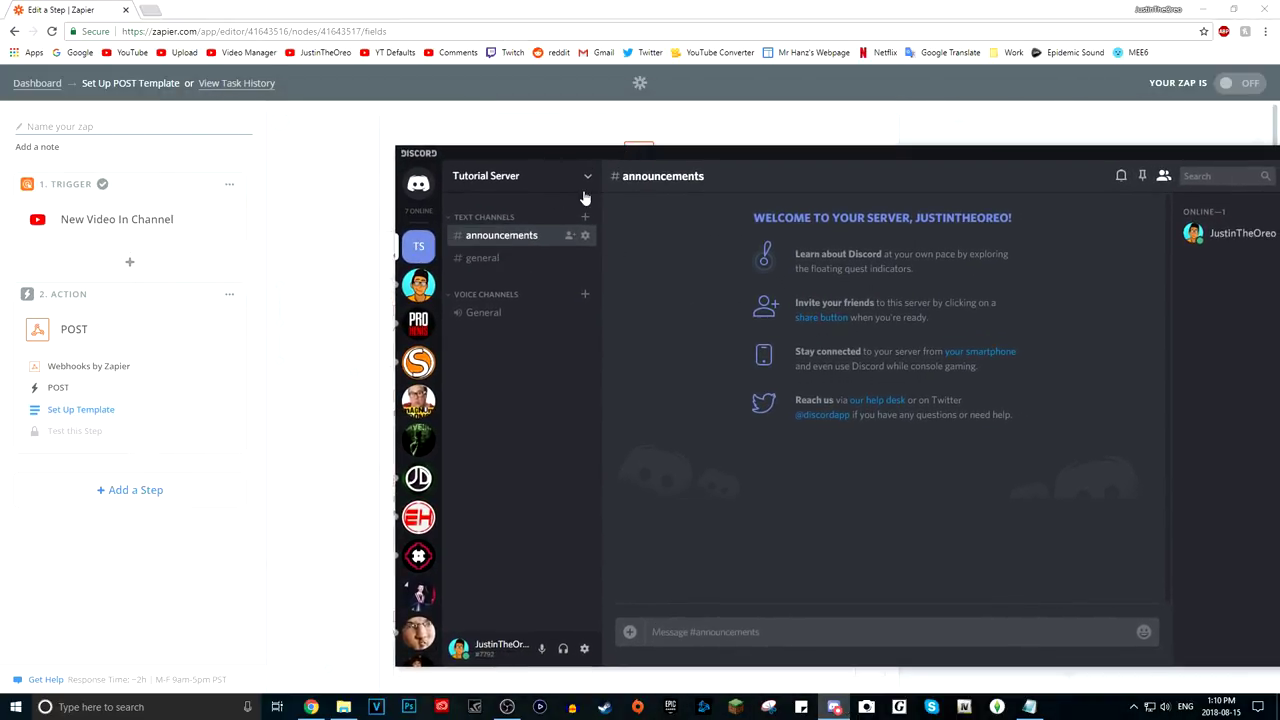
pyautogui.click(587, 180)
pyautogui.click(533, 241)
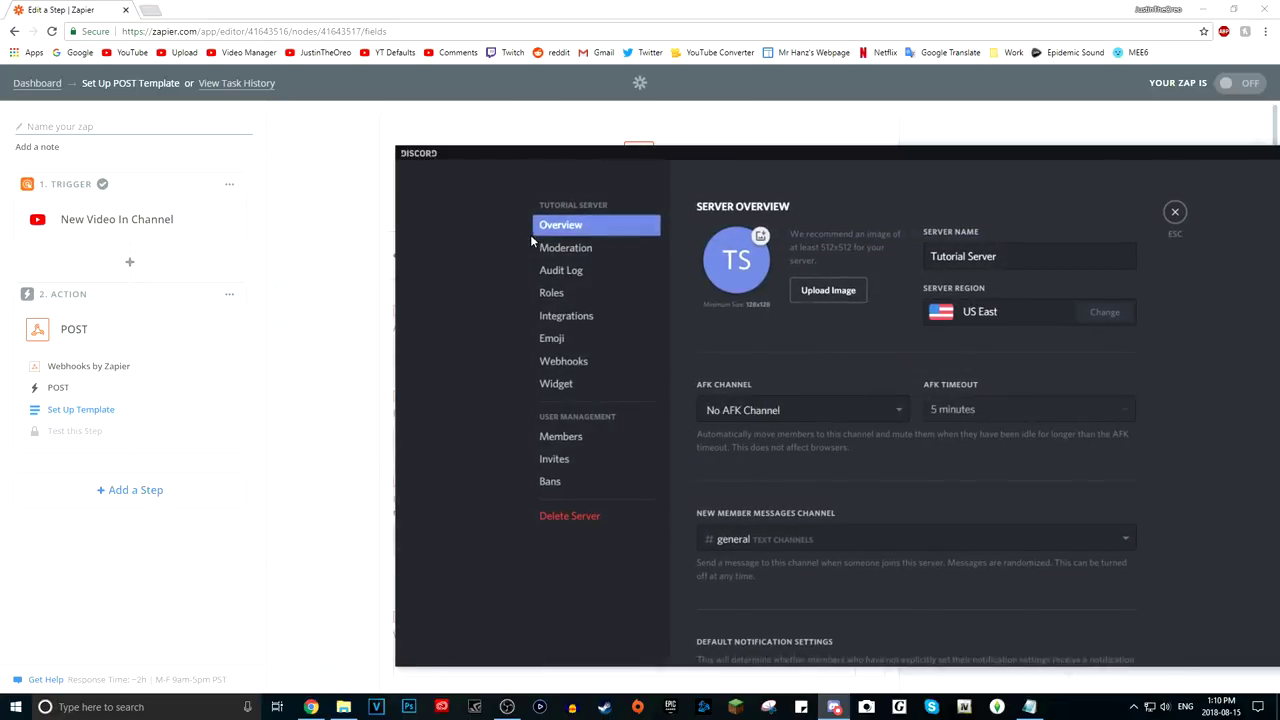
pyautogui.click(586, 362)
# Create a webhook named 'New YT Video' posting to #announcements, copy its URL, and save.
pyautogui.click(1087, 241)
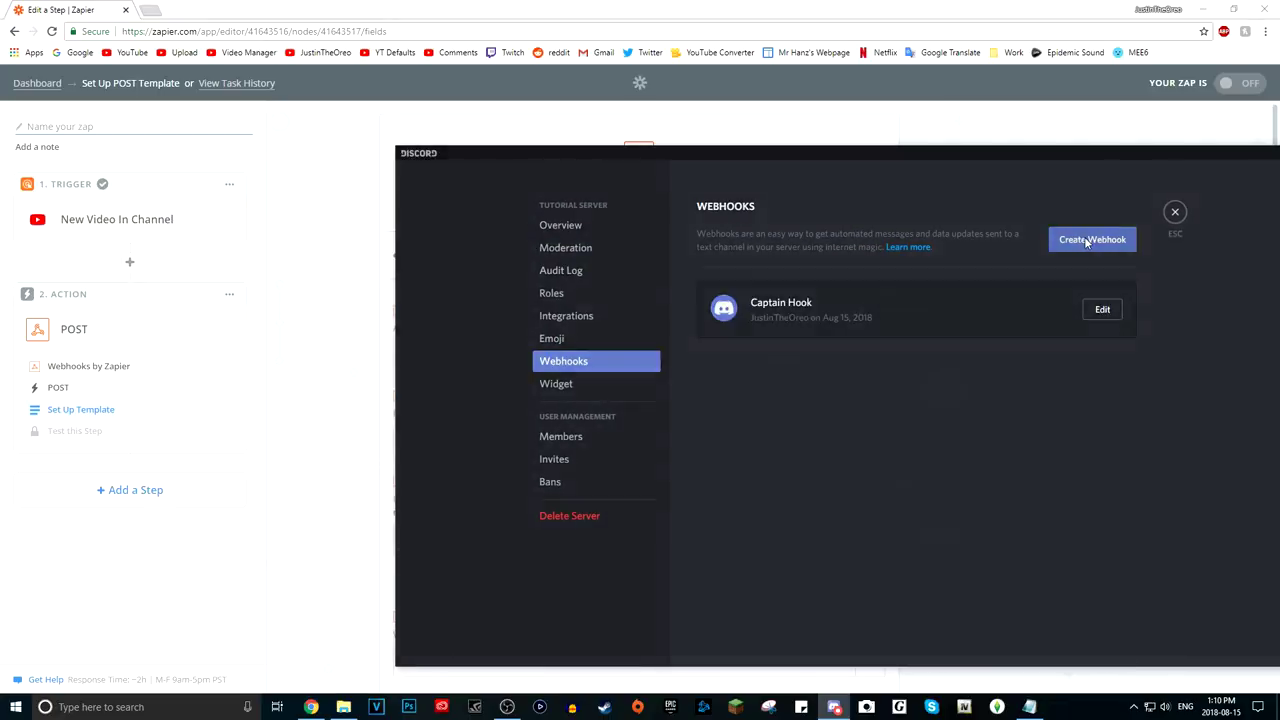
pyautogui.tripleClick(805, 276)
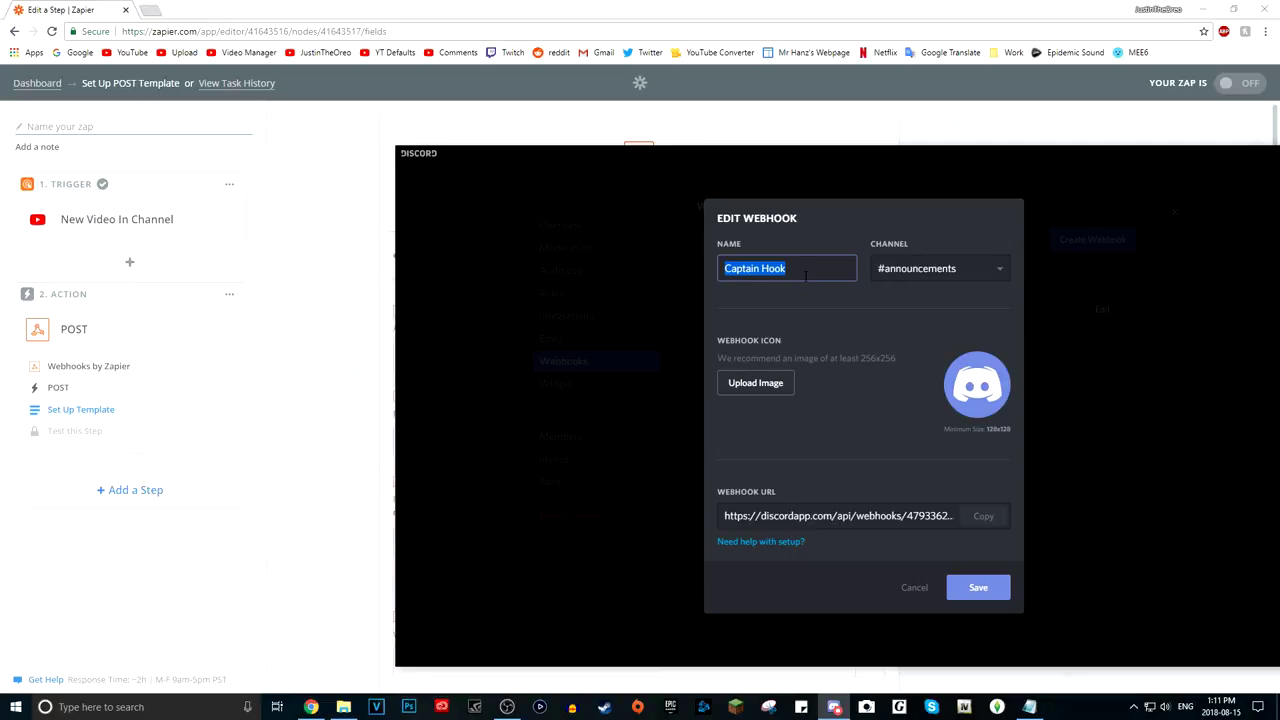
pyautogui.write('New YT Video!')
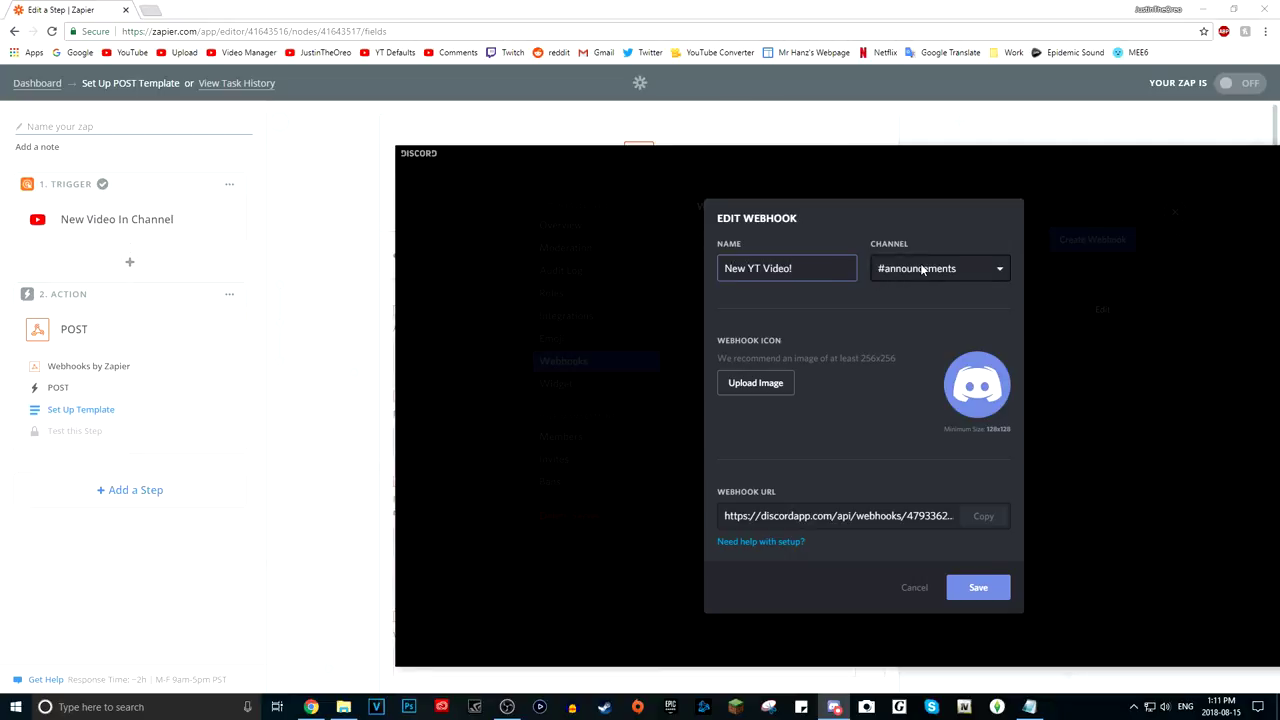
pyautogui.click(920, 264)
pyautogui.click(939, 292)
pyautogui.click(984, 517)
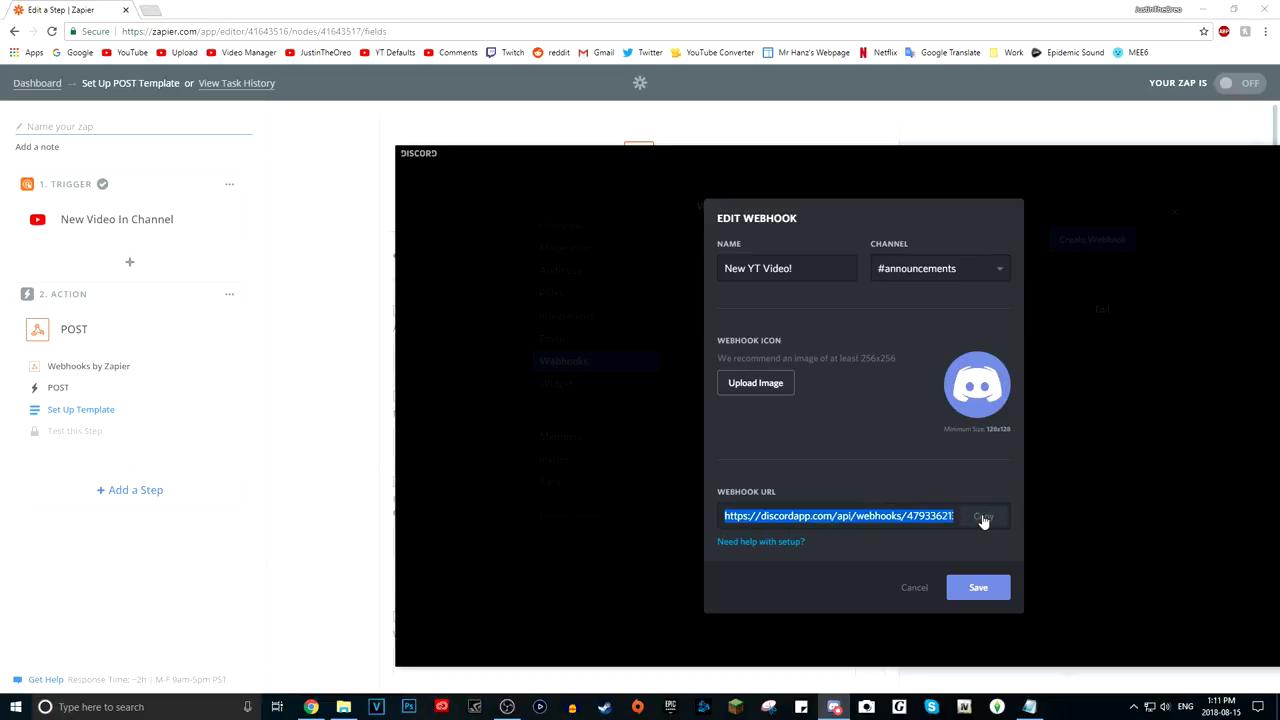
pyautogui.click(977, 589)
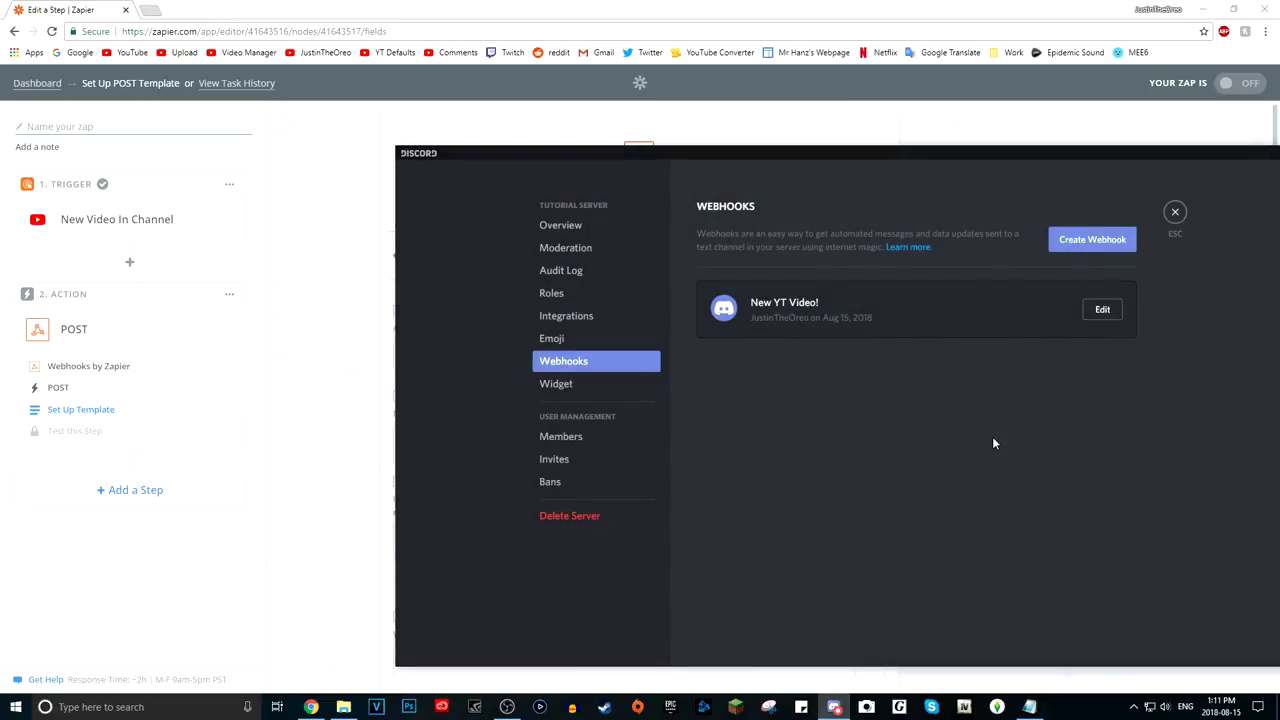
# Paste the Discord webhook URL into Zapier's POST URL field and set the payload type to Json.
pyautogui.hotkey('alt', 'Tab')
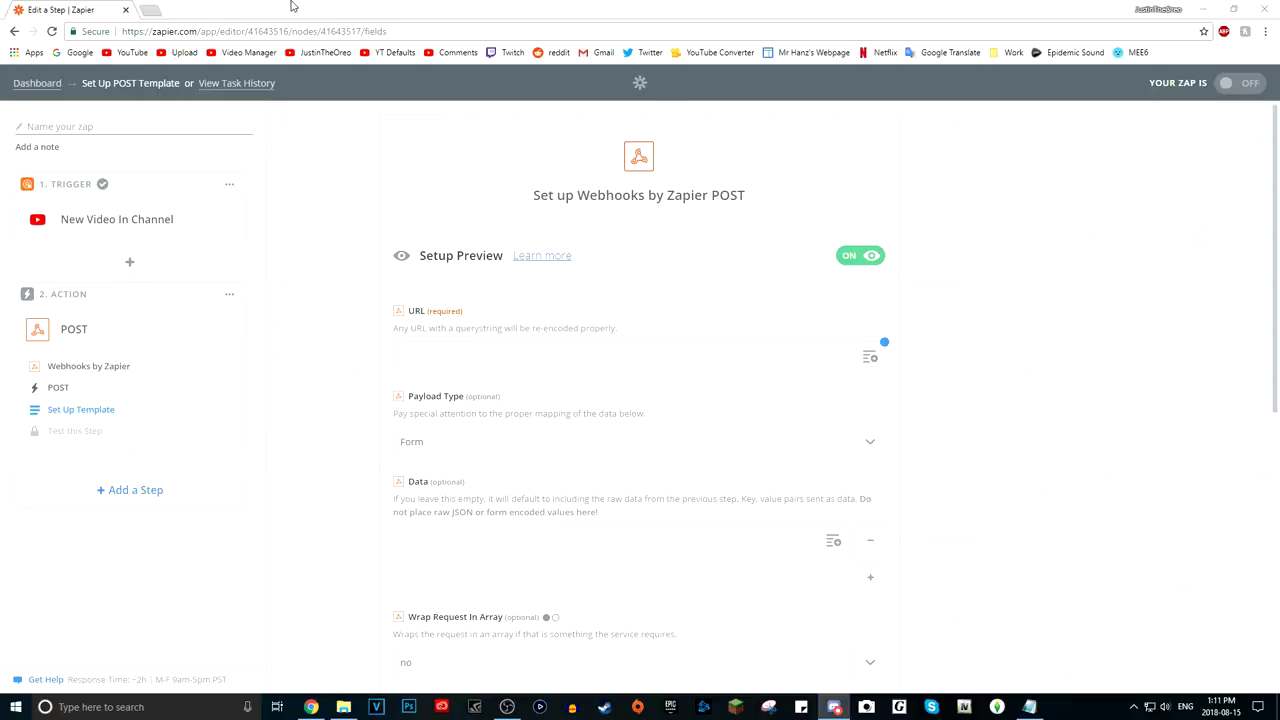
pyautogui.hotkey('ctrl', 'v')
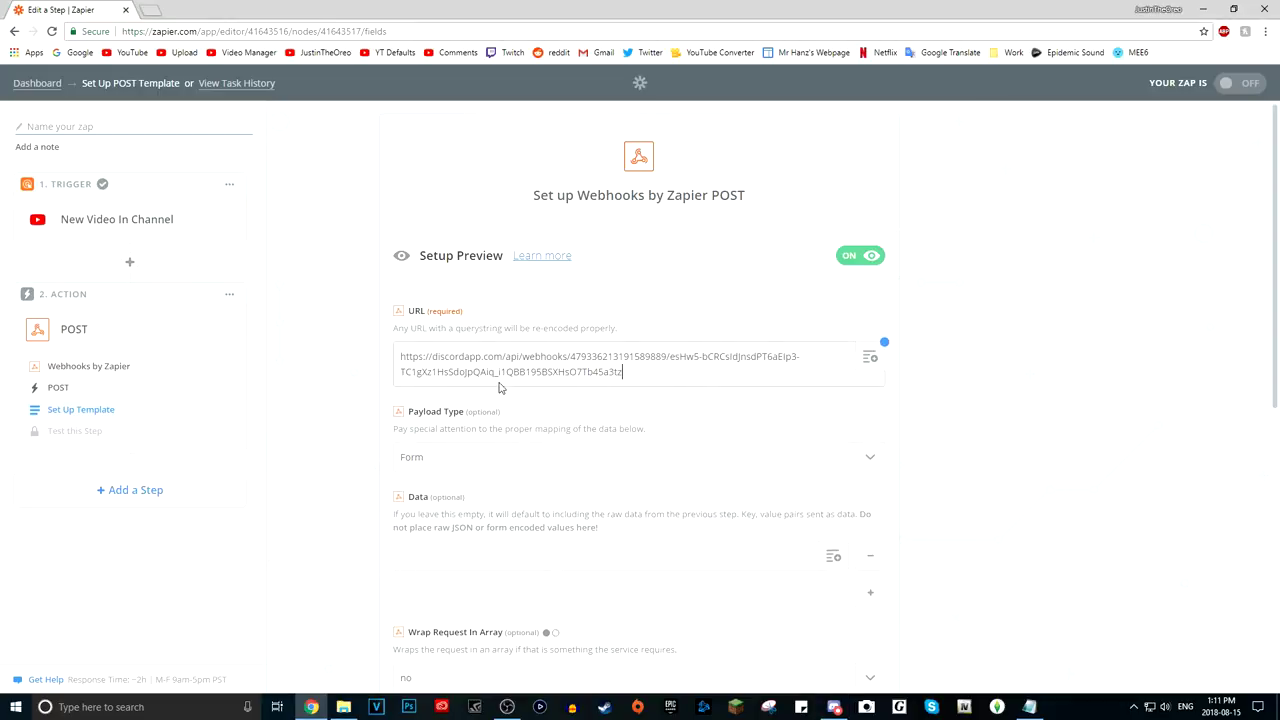
pyautogui.scroll(-2, 537, 277)
pyautogui.click(554, 262)
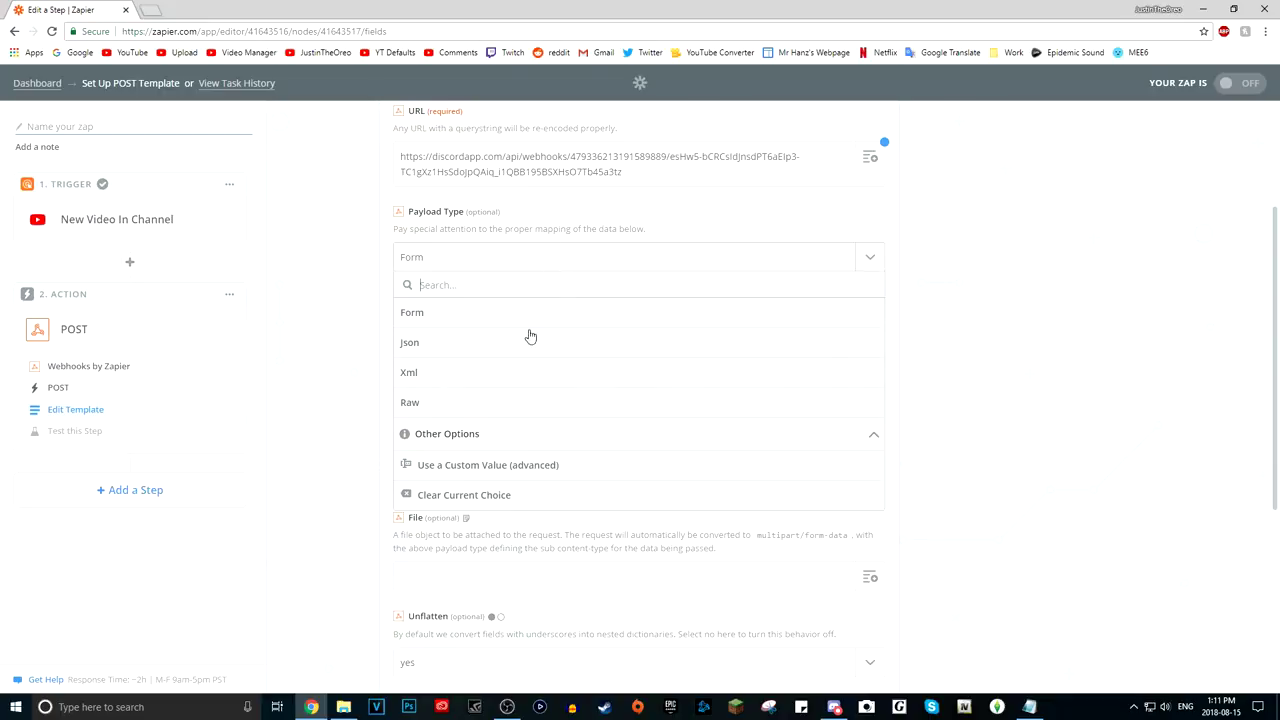
pyautogui.click(485, 343)
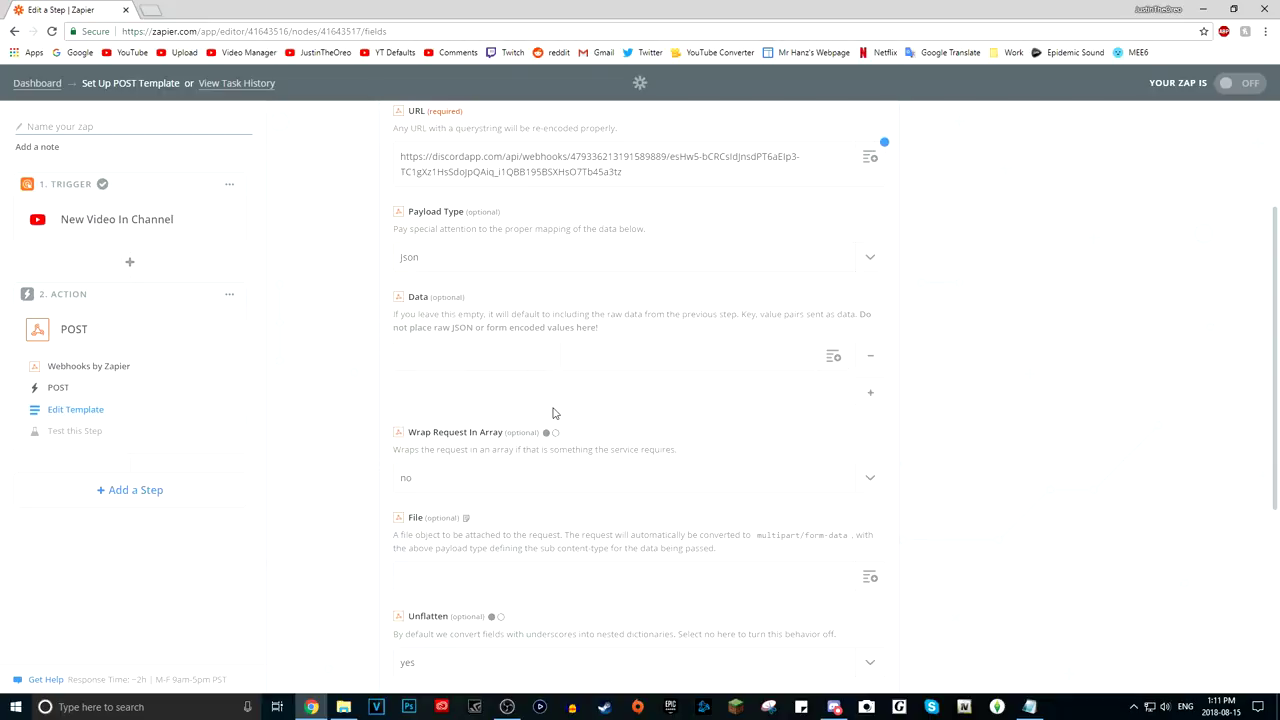
# Add a Data key named 'content' with its value left empty, then return to Discord.
pyautogui.scroll(-1, 554, 413)
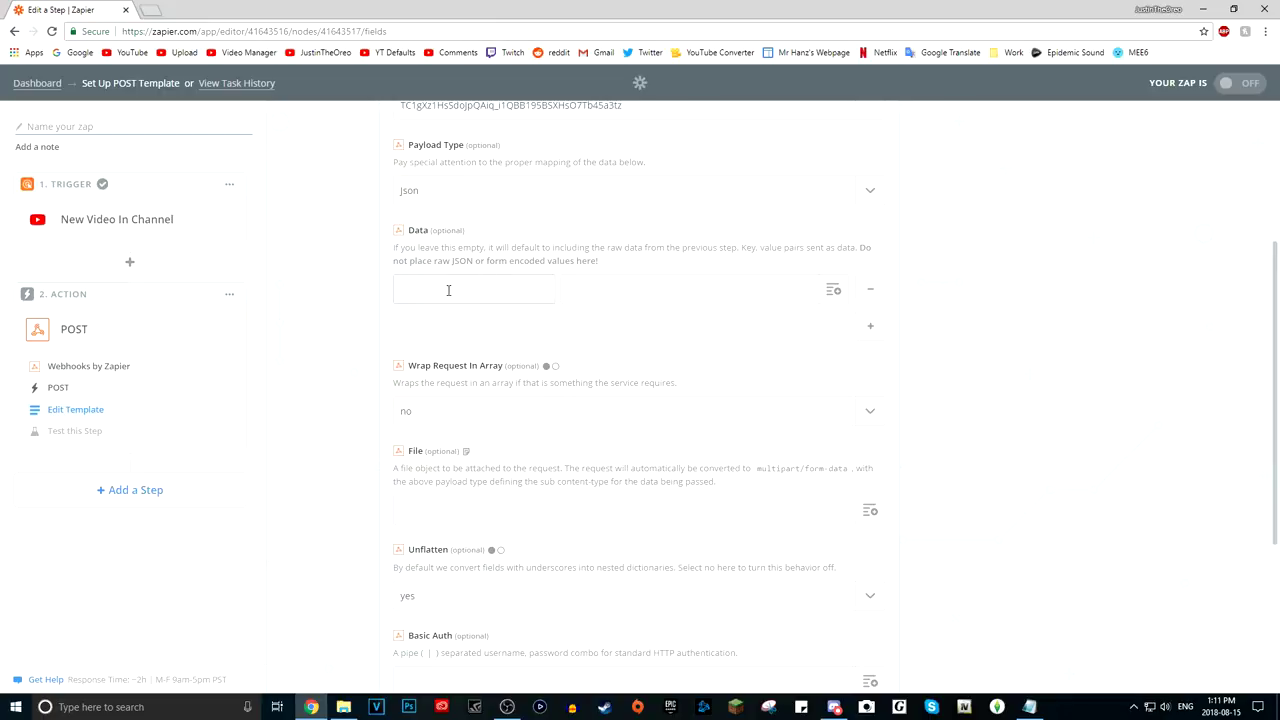
pyautogui.click(448, 289)
pyautogui.write('content')
pyautogui.press('Tab')
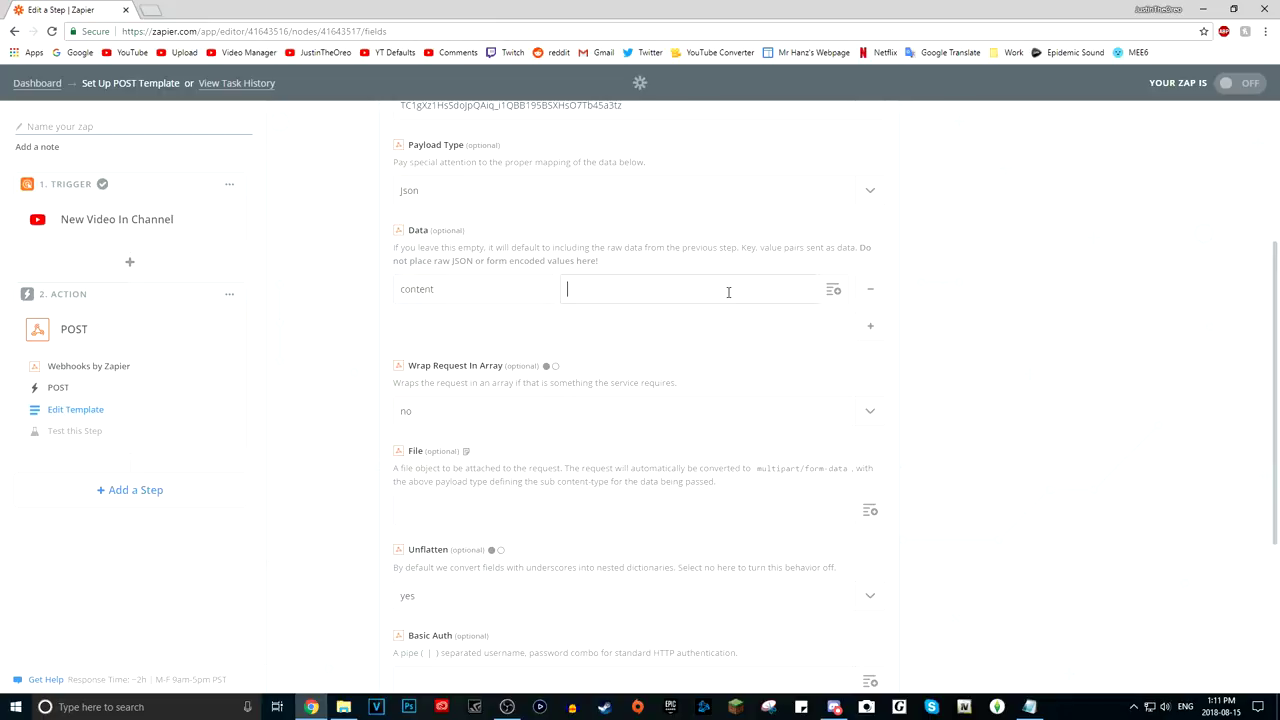
pyautogui.click(833, 289)
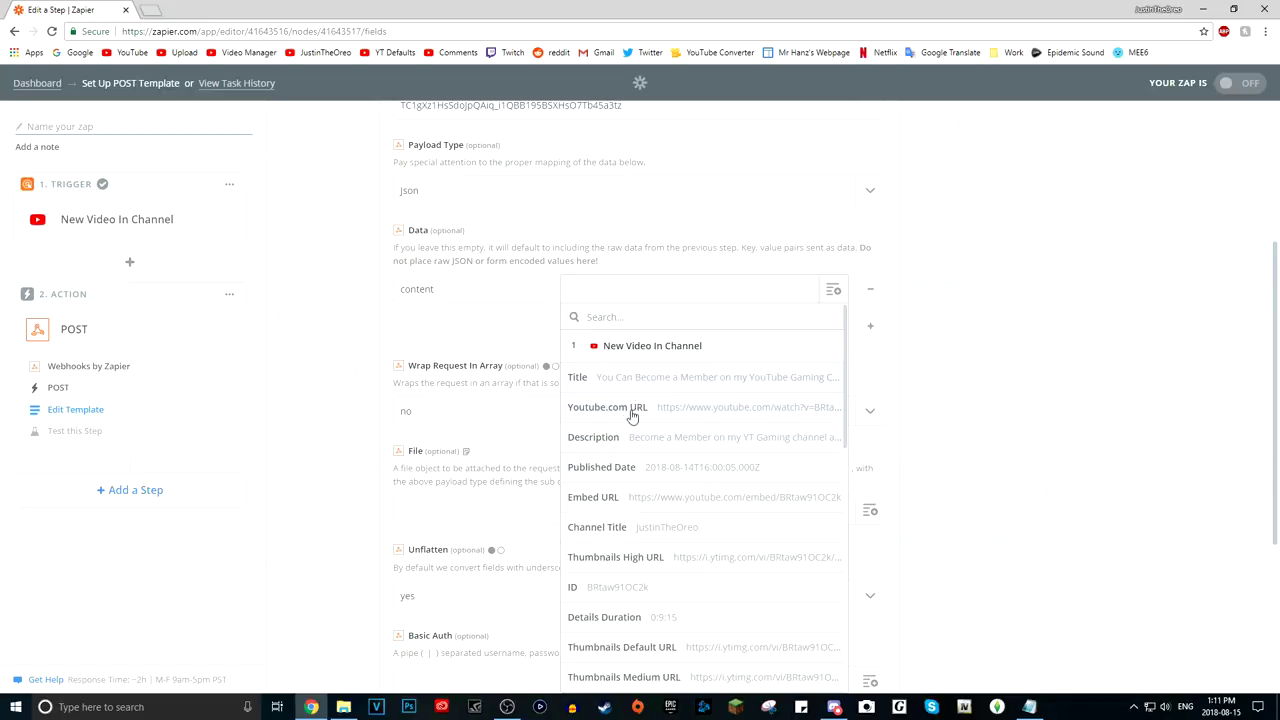
pyautogui.click(626, 286)
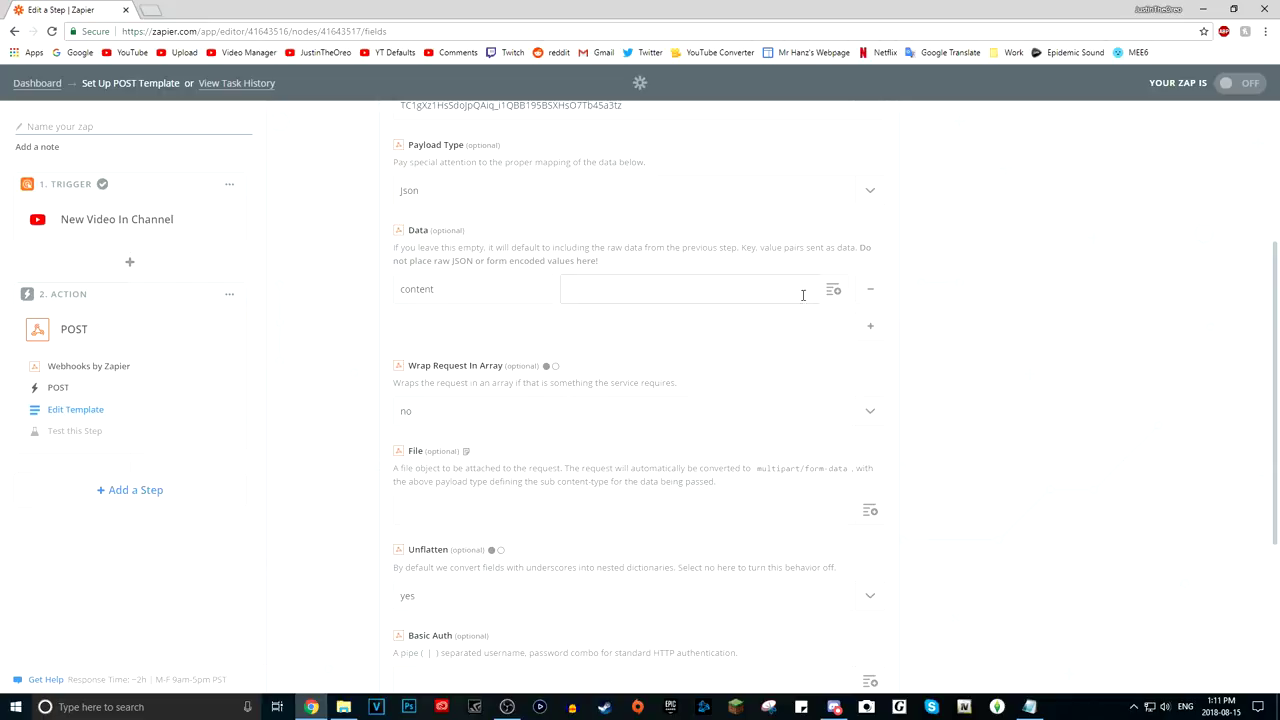
pyautogui.click(834, 707)
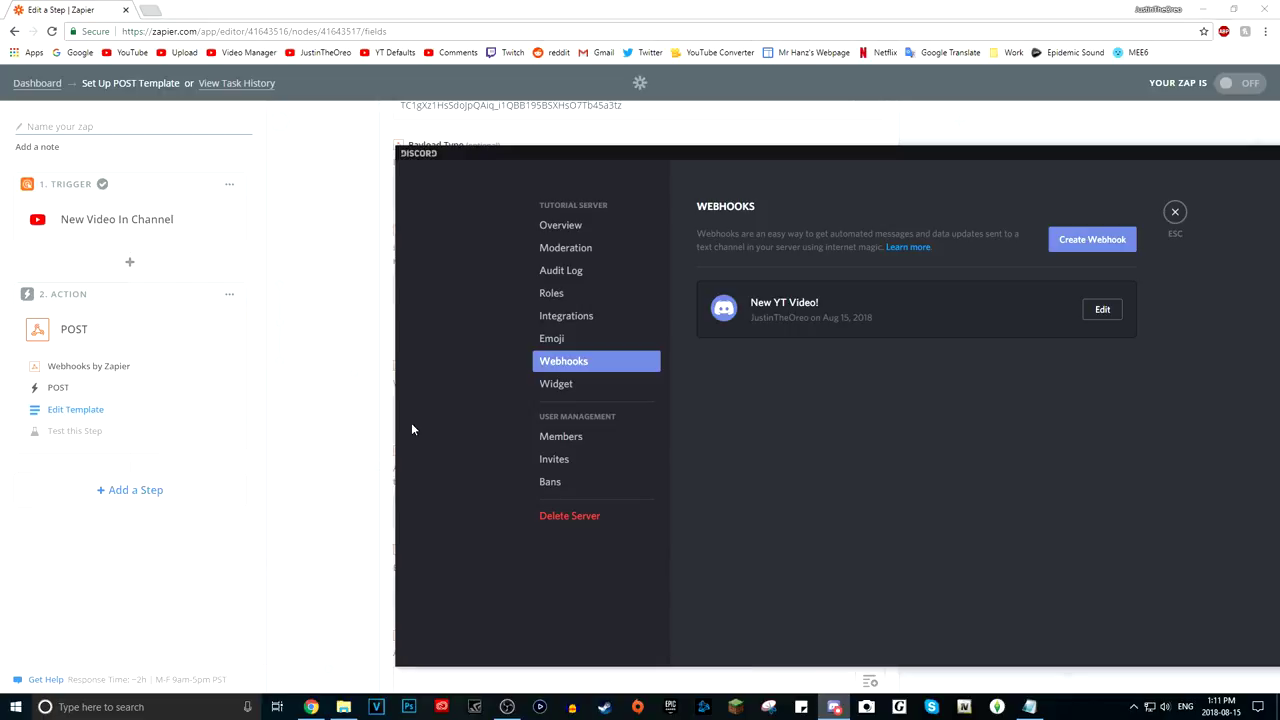
pyautogui.click(1175, 211)
pyautogui.click(418, 284)
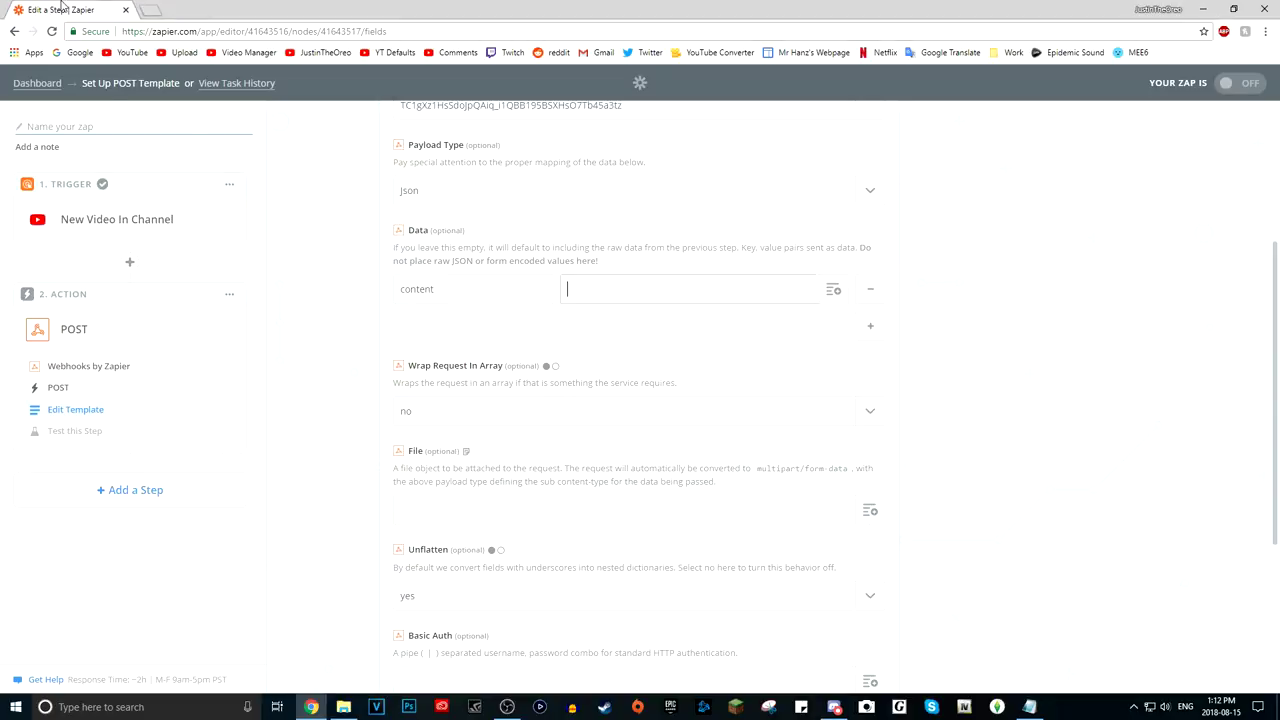
pyautogui.click(65, 8)
pyautogui.click(623, 300)
pyautogui.write('@everyone')
pyautogui.click(834, 290)
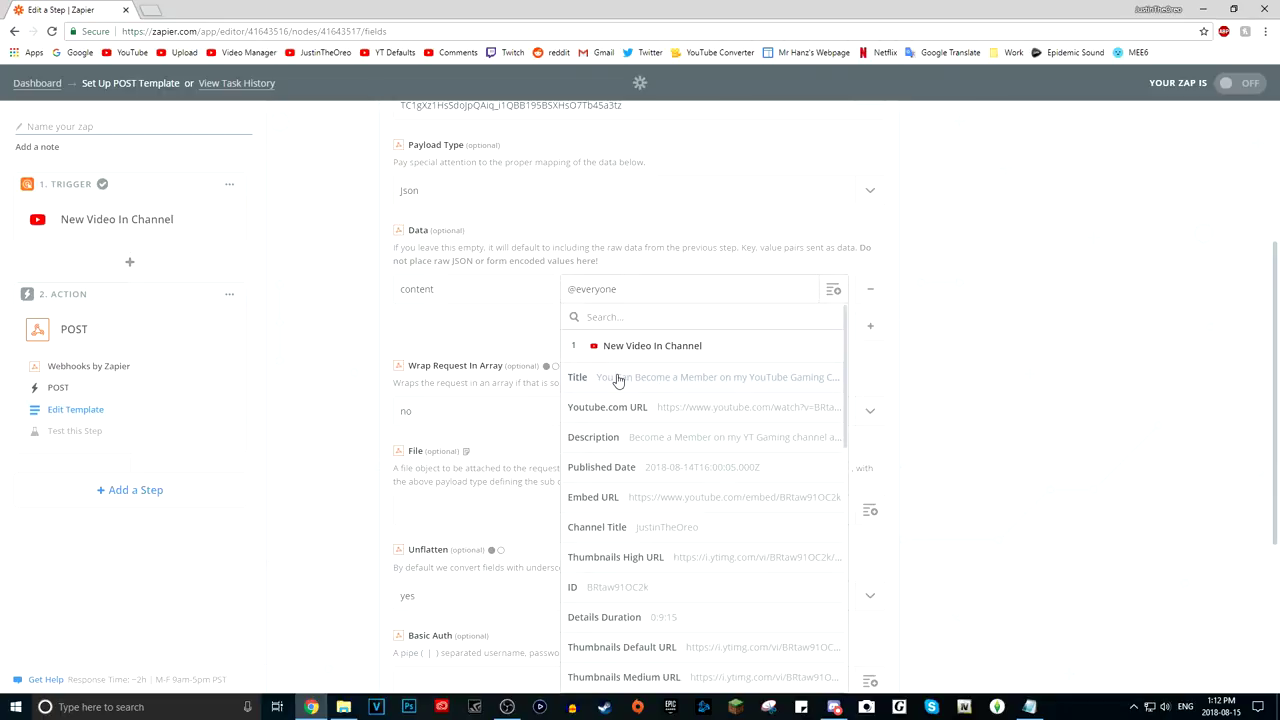
pyautogui.click(617, 378)
pyautogui.click(836, 292)
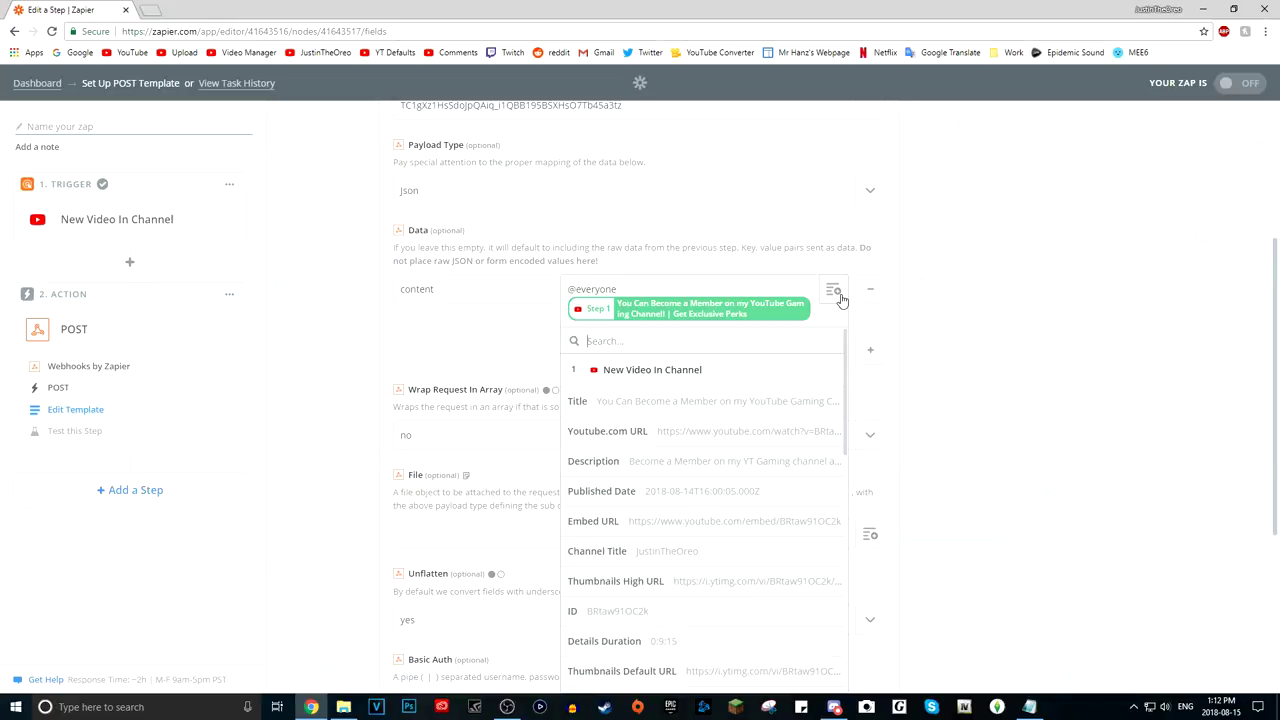
pyautogui.click(651, 437)
# Review the content key and its combined value, then continue to the test step.
pyautogui.click(655, 335)
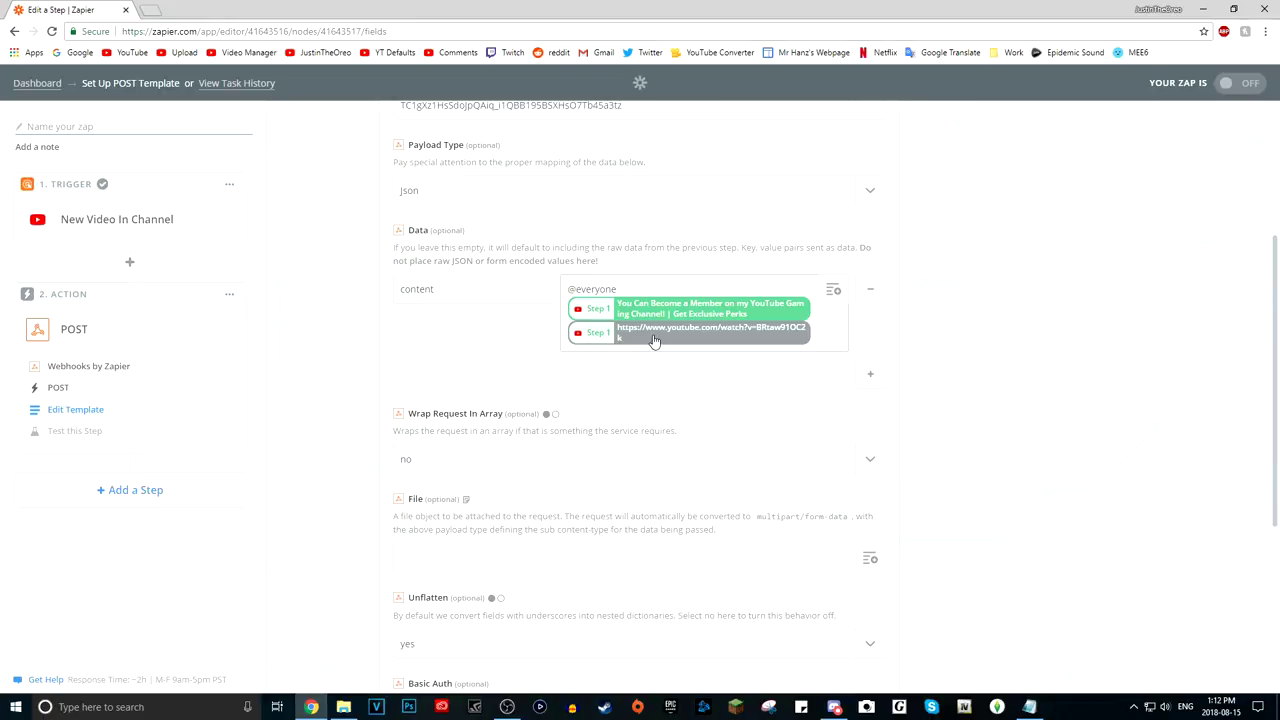
pyautogui.scroll(-2, 717, 428)
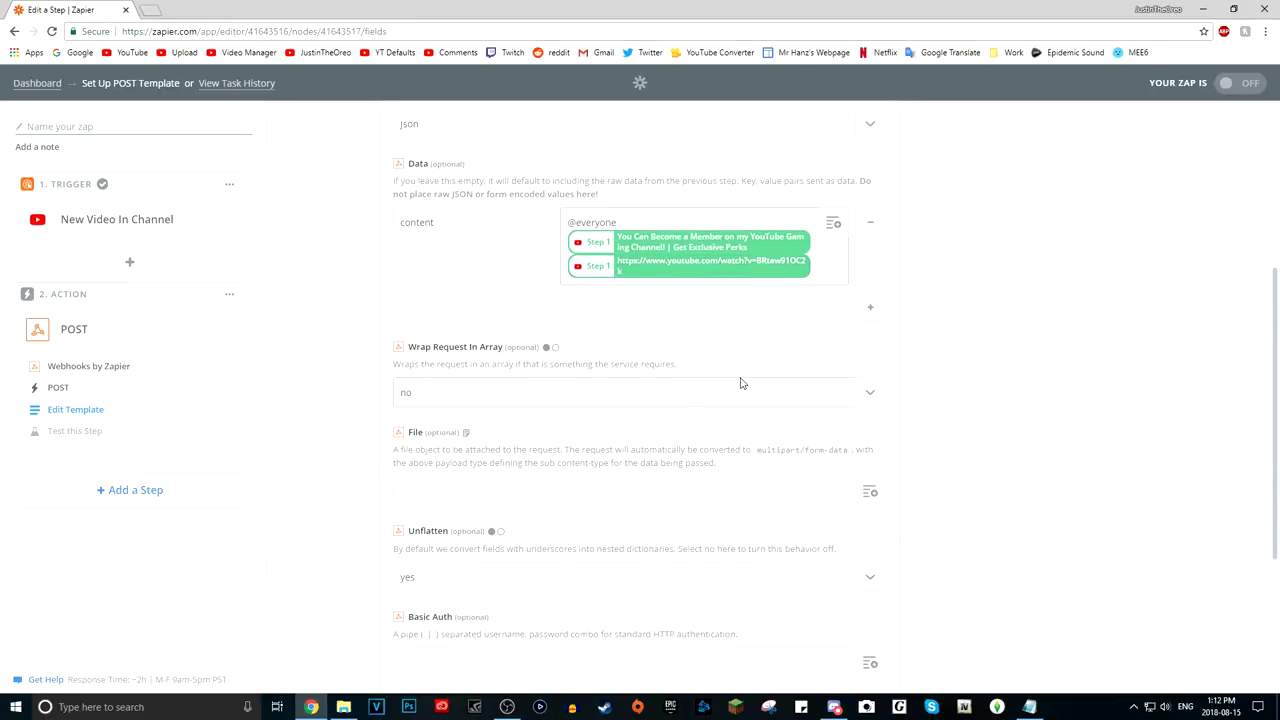
pyautogui.scroll(2, 640, 300)
pyautogui.click(614, 288)
pyautogui.moveTo(567, 289); pyautogui.dragTo(604, 289)
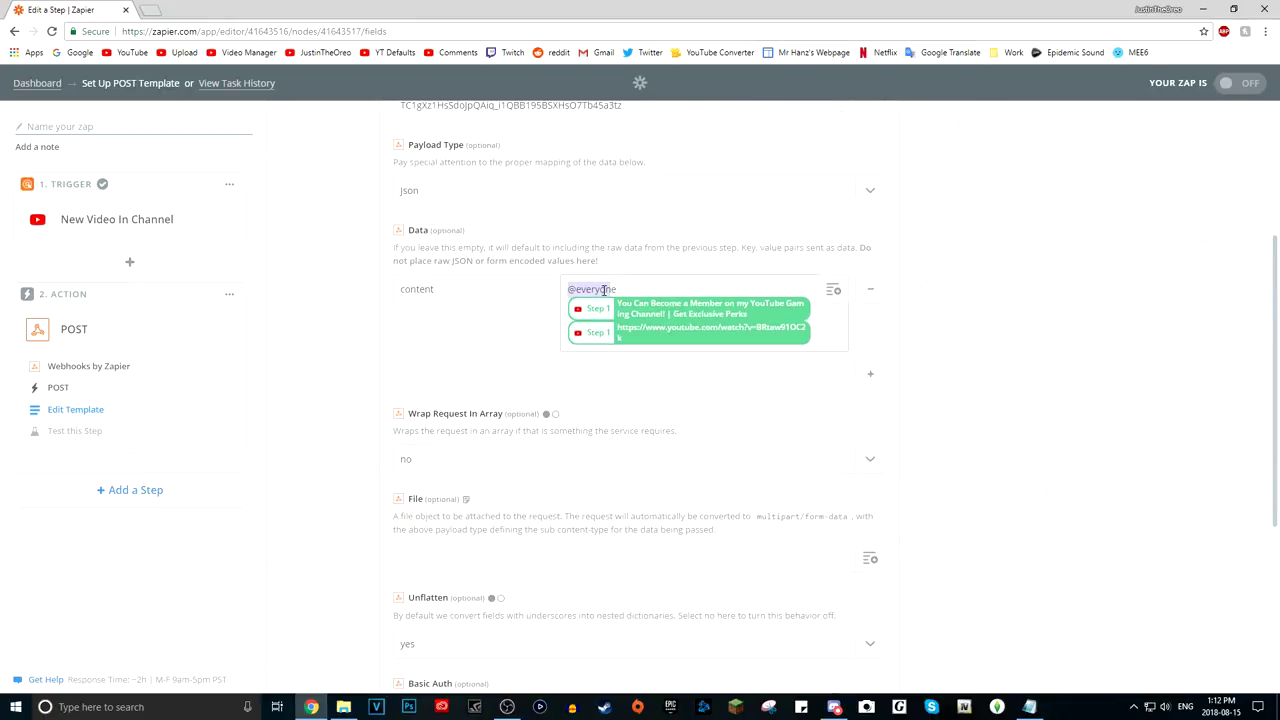
pyautogui.click(620, 288)
pyautogui.scroll(-1, 760, 371)
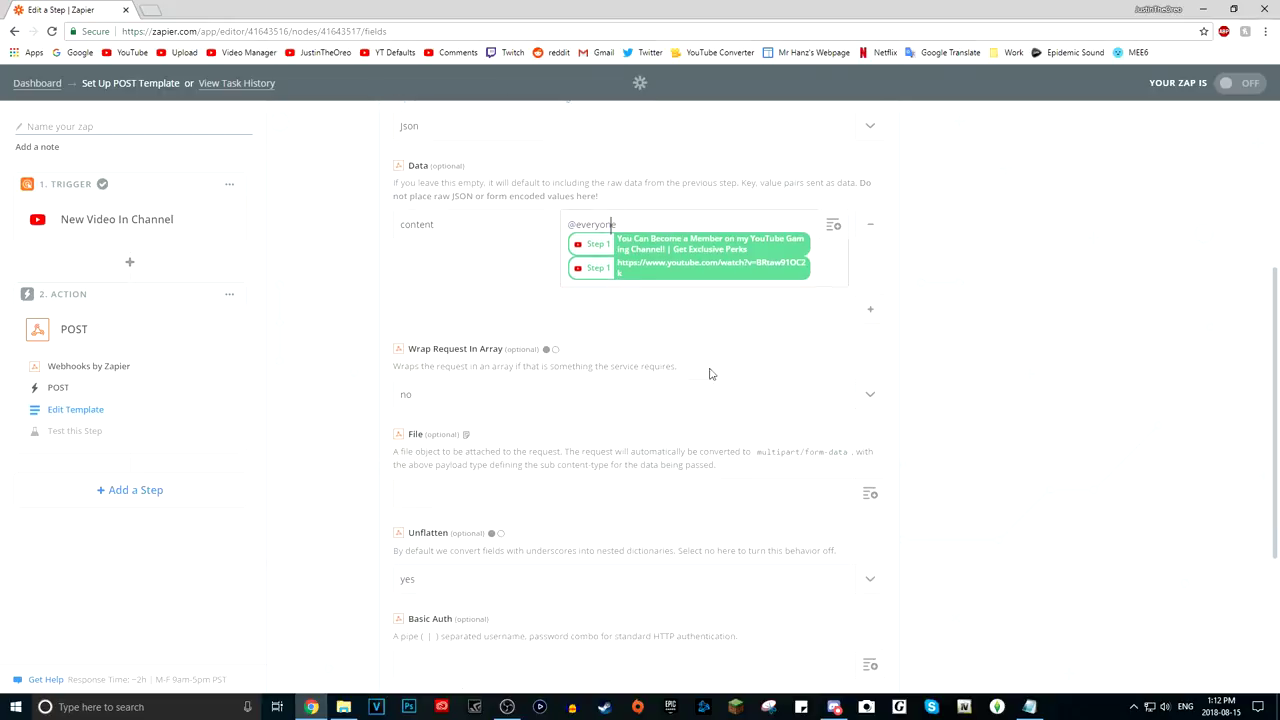
pyautogui.doubleClick(474, 223)
pyautogui.click(470, 223)
pyautogui.scroll(4, 770, 355)
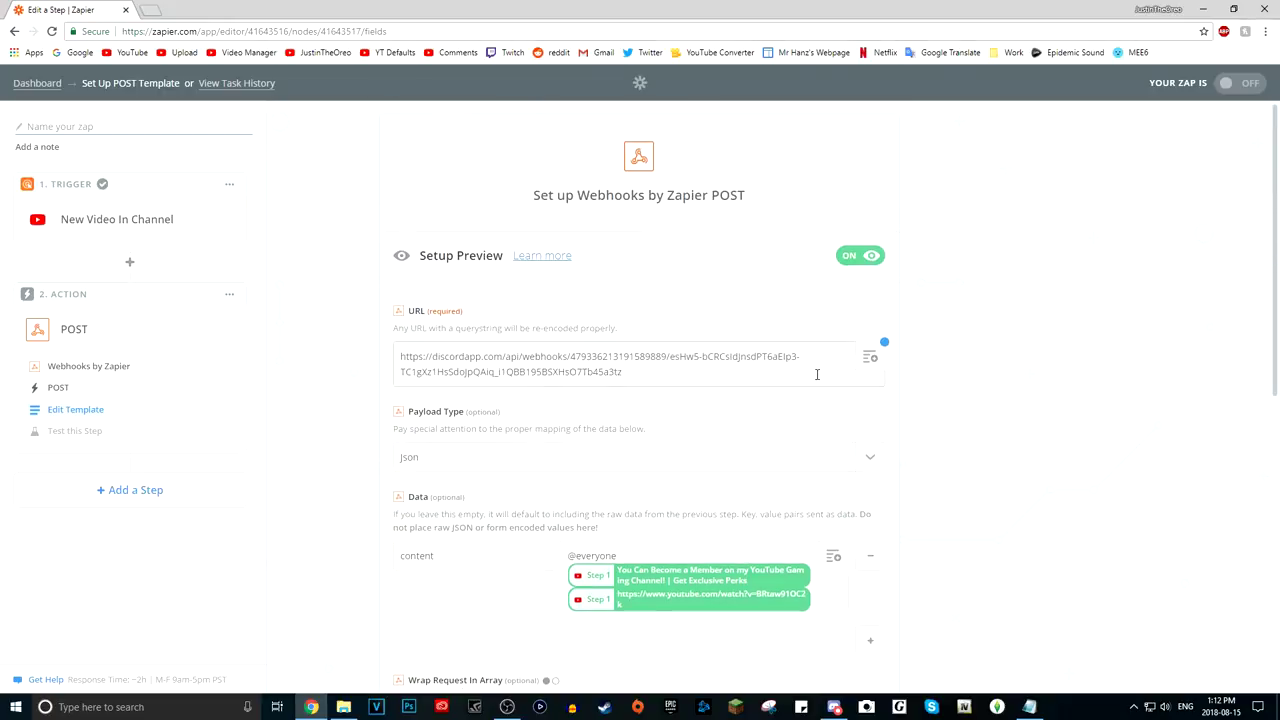
pyautogui.scroll(-3, 957, 437)
pyautogui.scroll(-5, 957, 437)
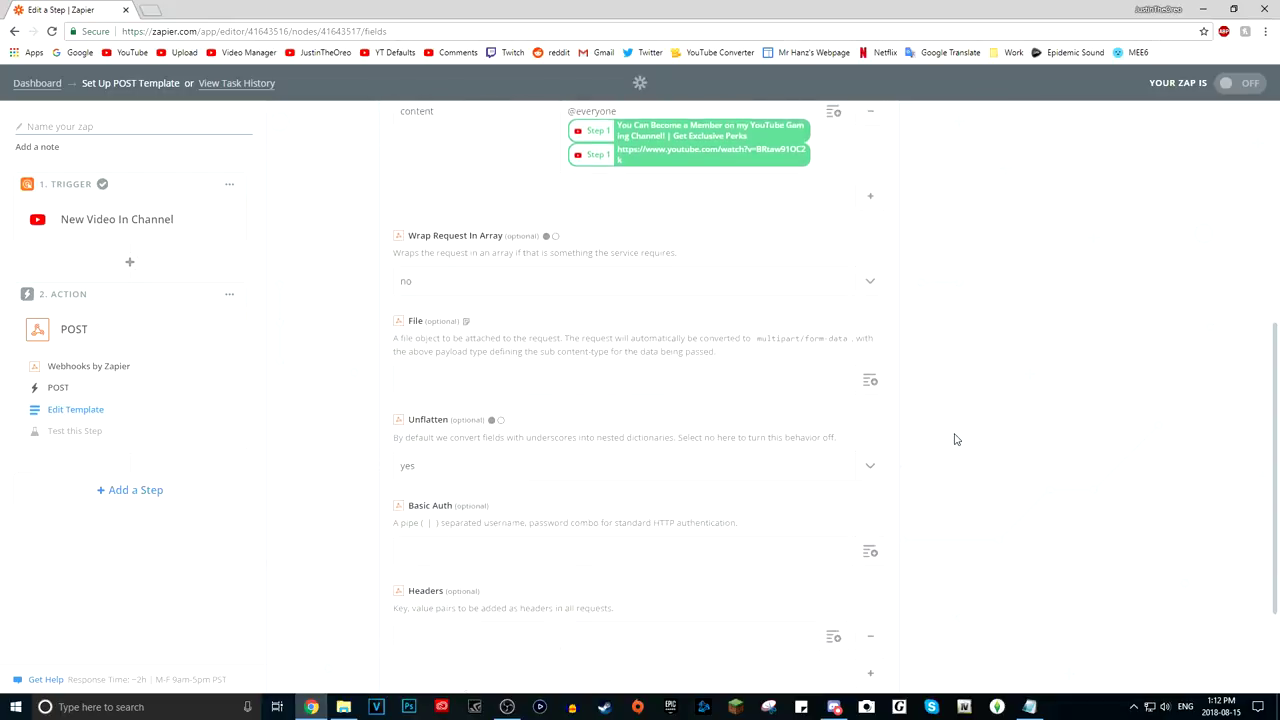
pyautogui.click(857, 611)
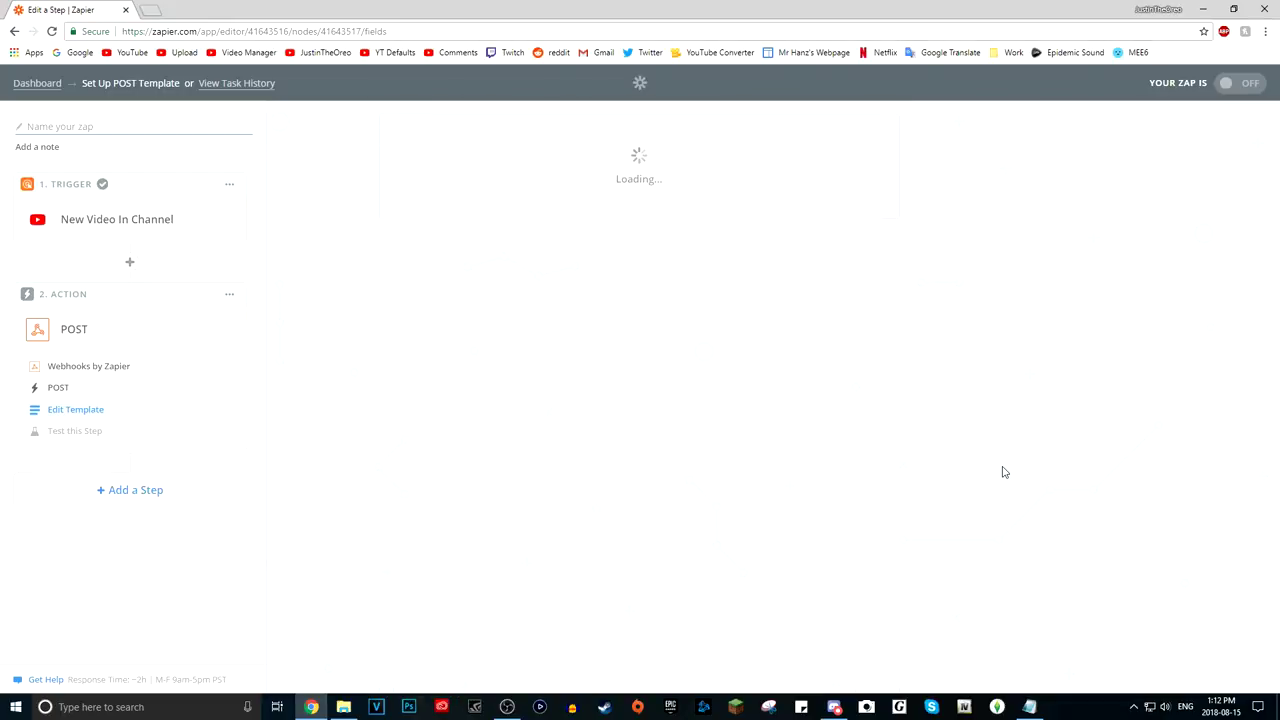
# Send a test POST to the Discord webhook.
pyautogui.scroll(-1, 838, 413)
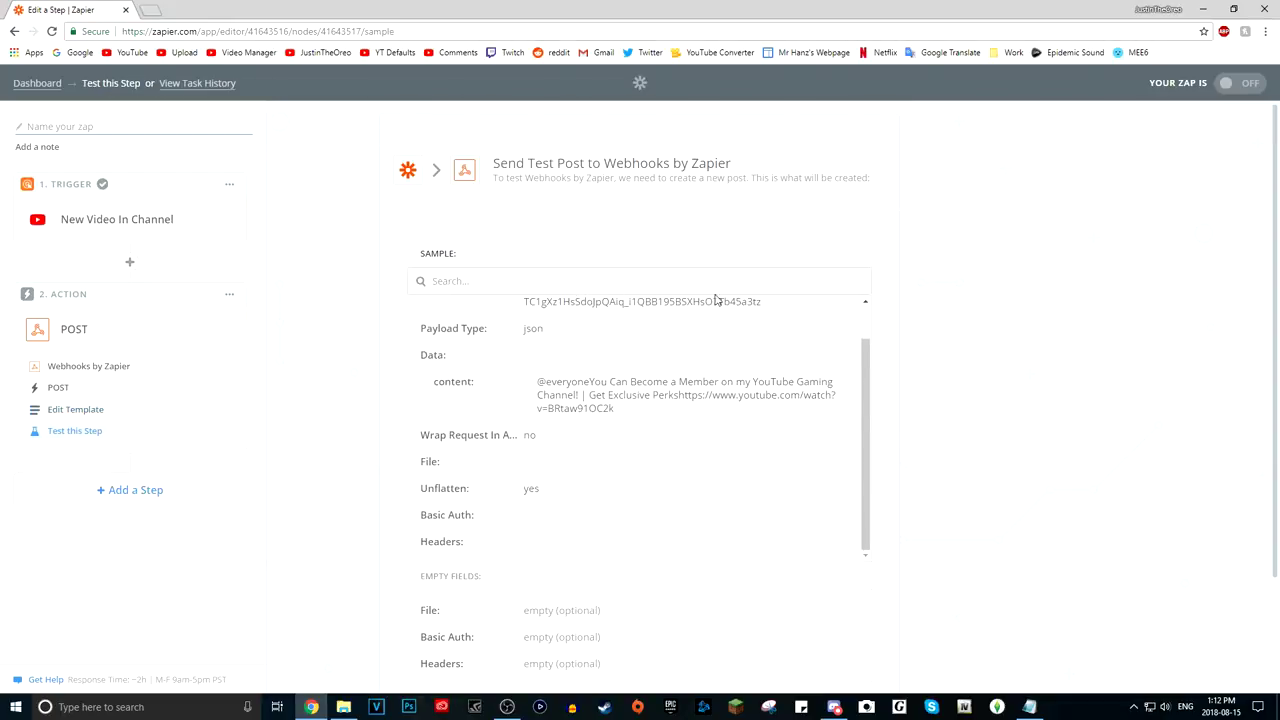
pyautogui.scroll(-2, 983, 366)
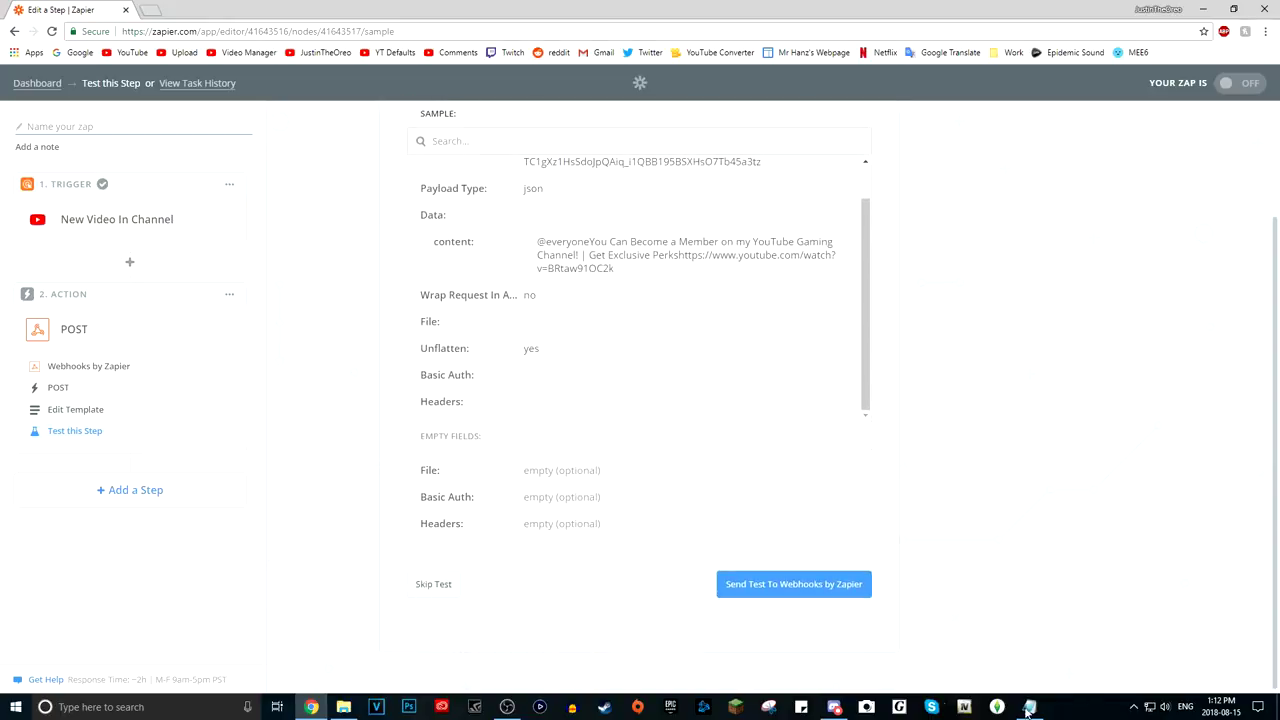
pyautogui.click(789, 588)
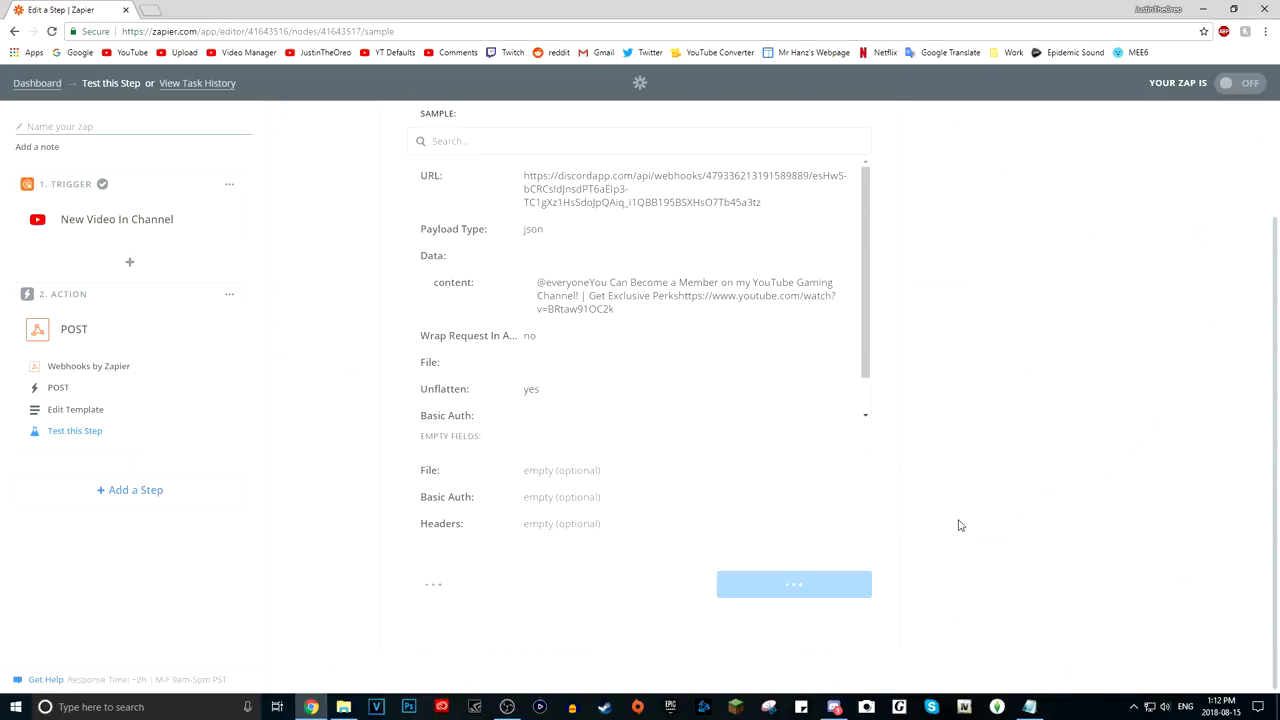
# Confirm the test post and its video link arrived in Tutorial Server's #announcements.
pyautogui.click(838, 708)
pyautogui.click(416, 250)
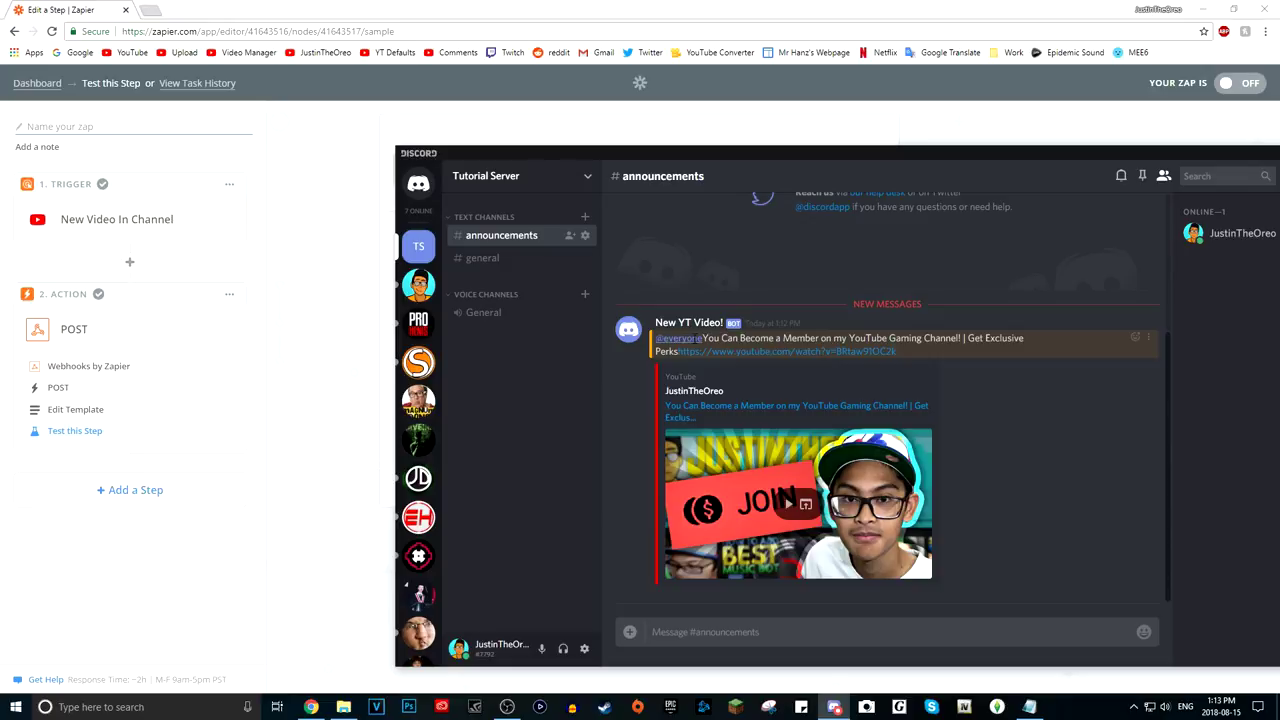
pyautogui.click(745, 356)
pyautogui.hotkey('ctrl', 'w')
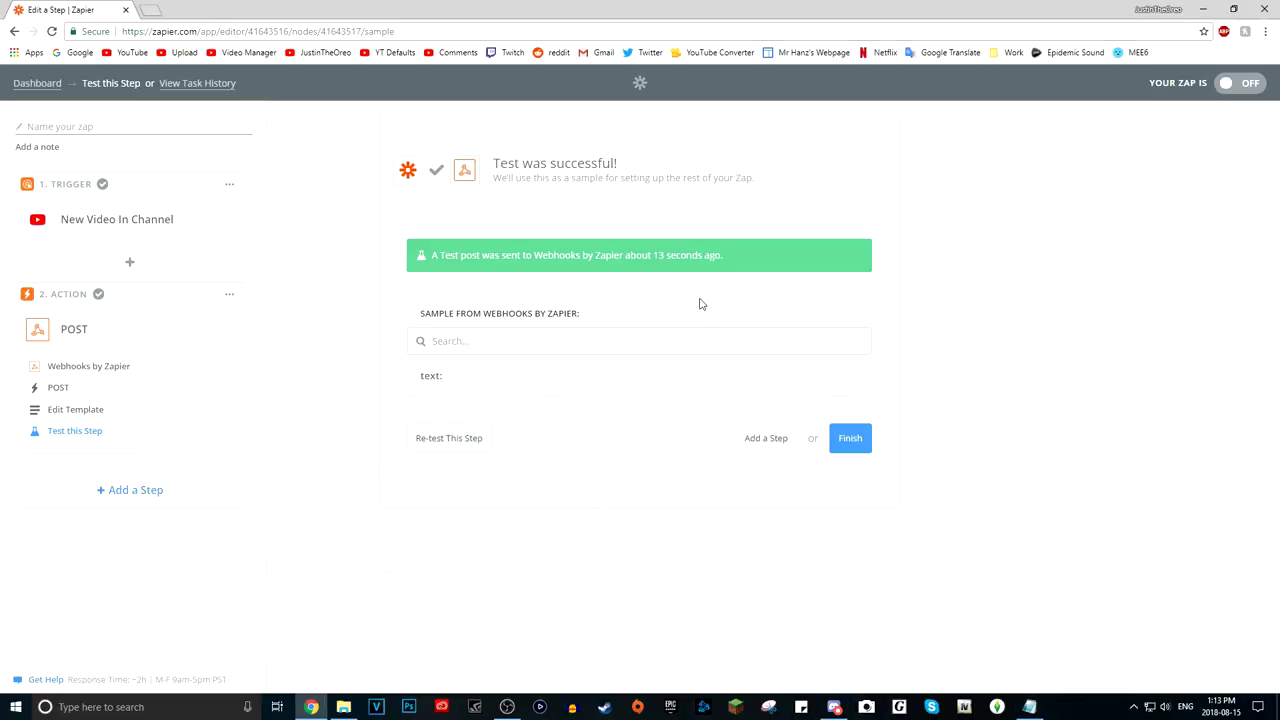
# Finish the zap, name it 'Test zap for yt', switch it on, and bring Discord up.
pyautogui.click(851, 447)
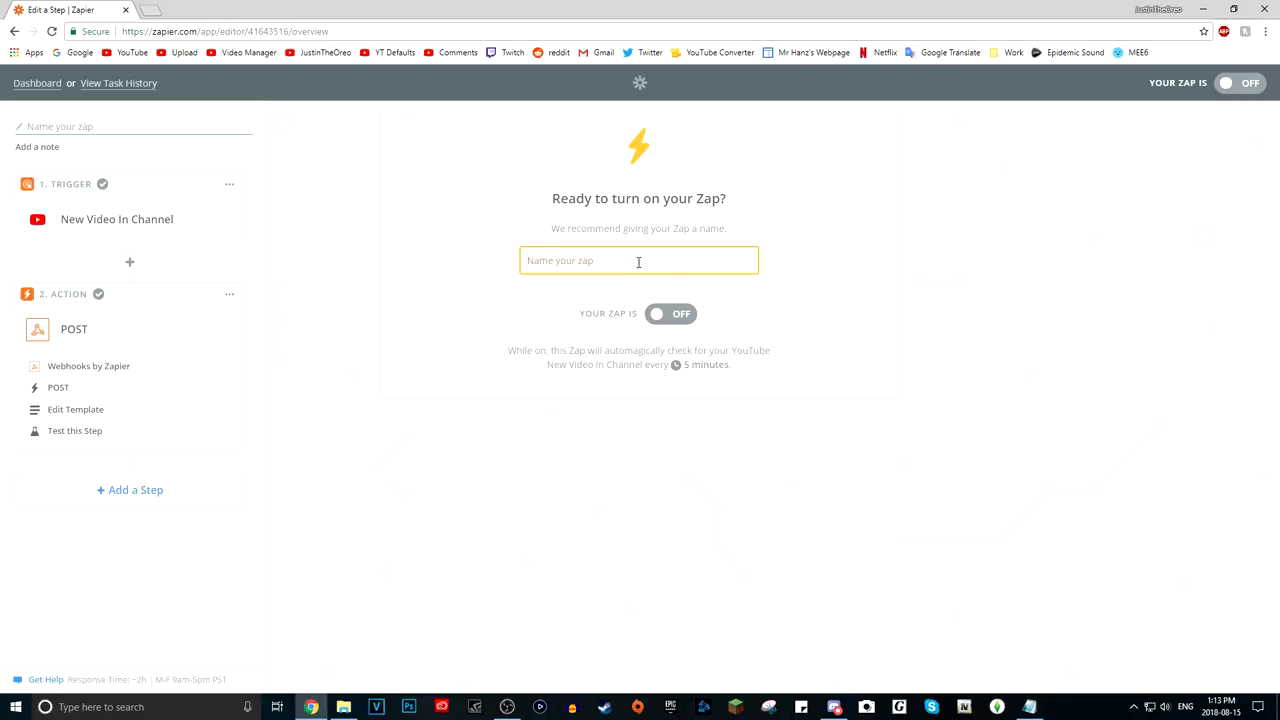
pyautogui.write('Test zap for yt')
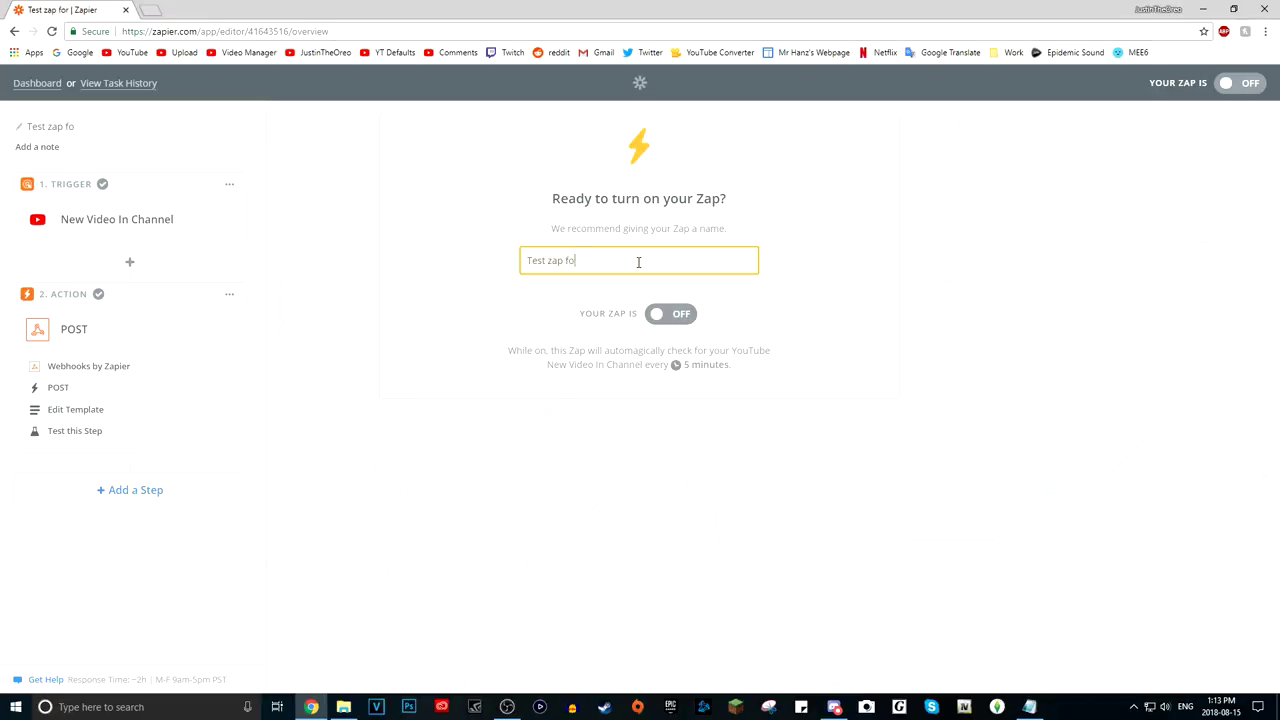
pyautogui.click(674, 320)
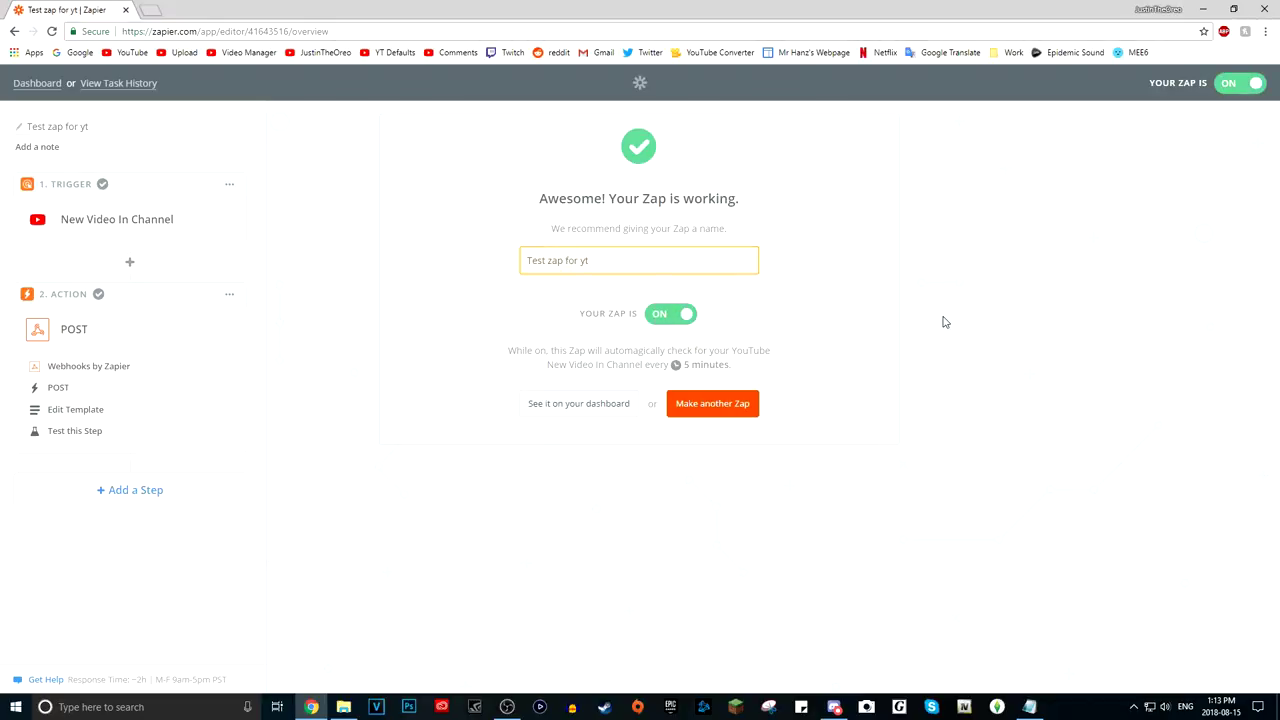
pyautogui.click(834, 707)
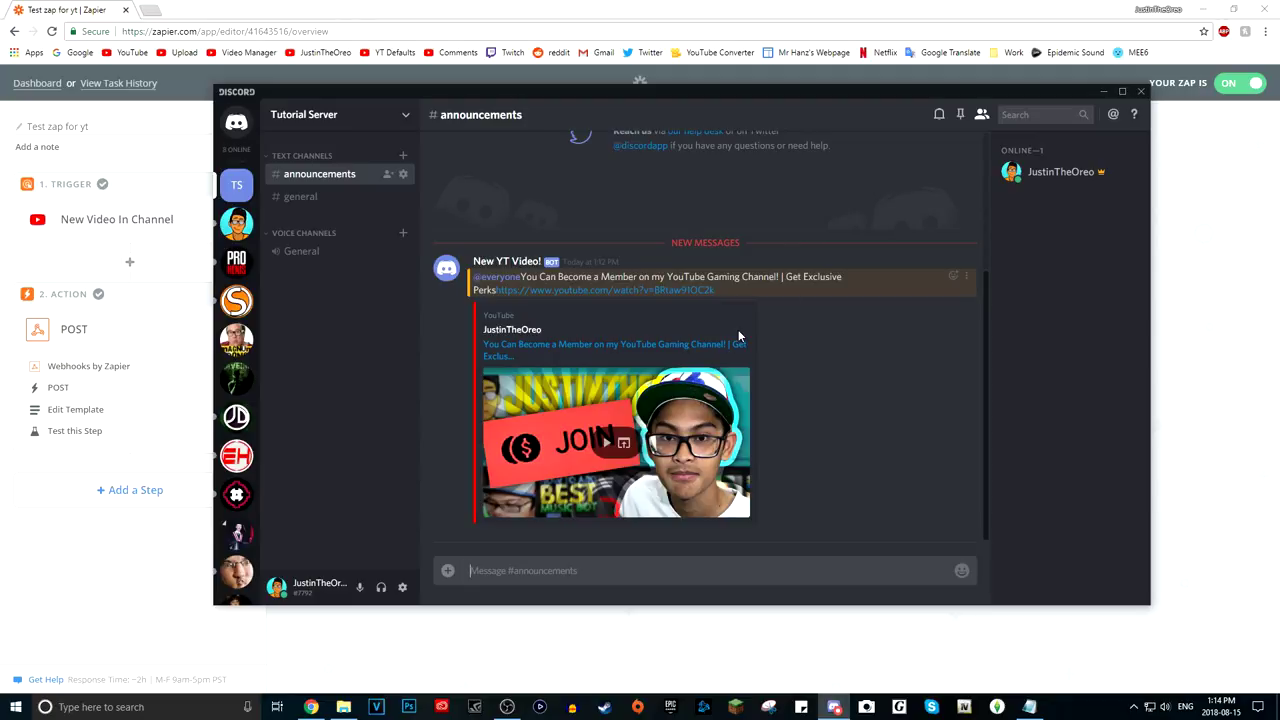
pyautogui.click(236, 223)
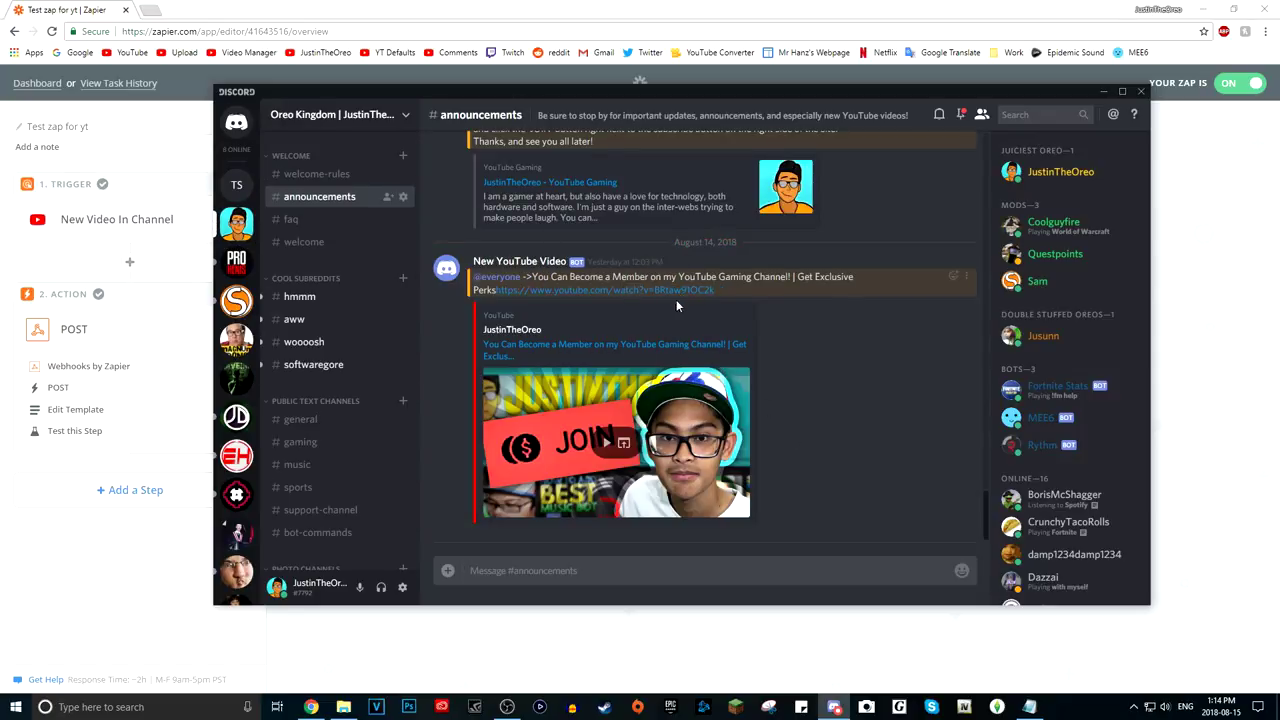
pyautogui.scroll(6, 674, 338)
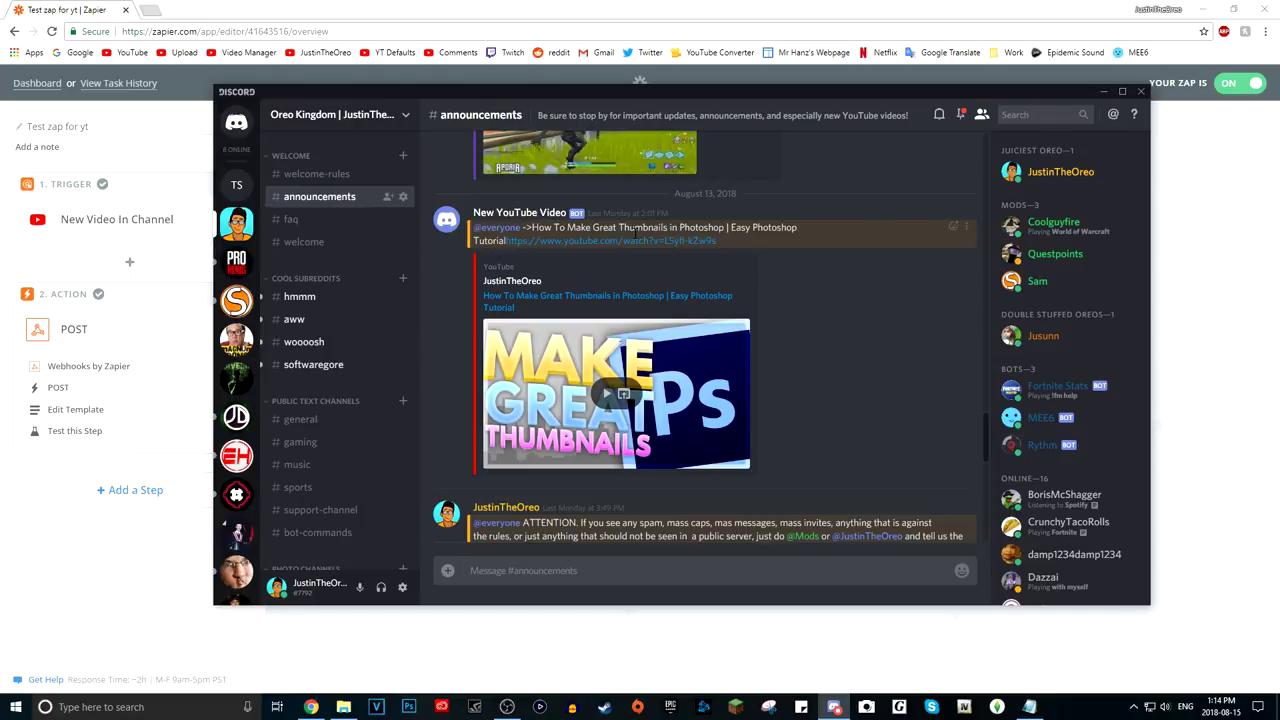
pyautogui.scroll(-5, 780, 266)
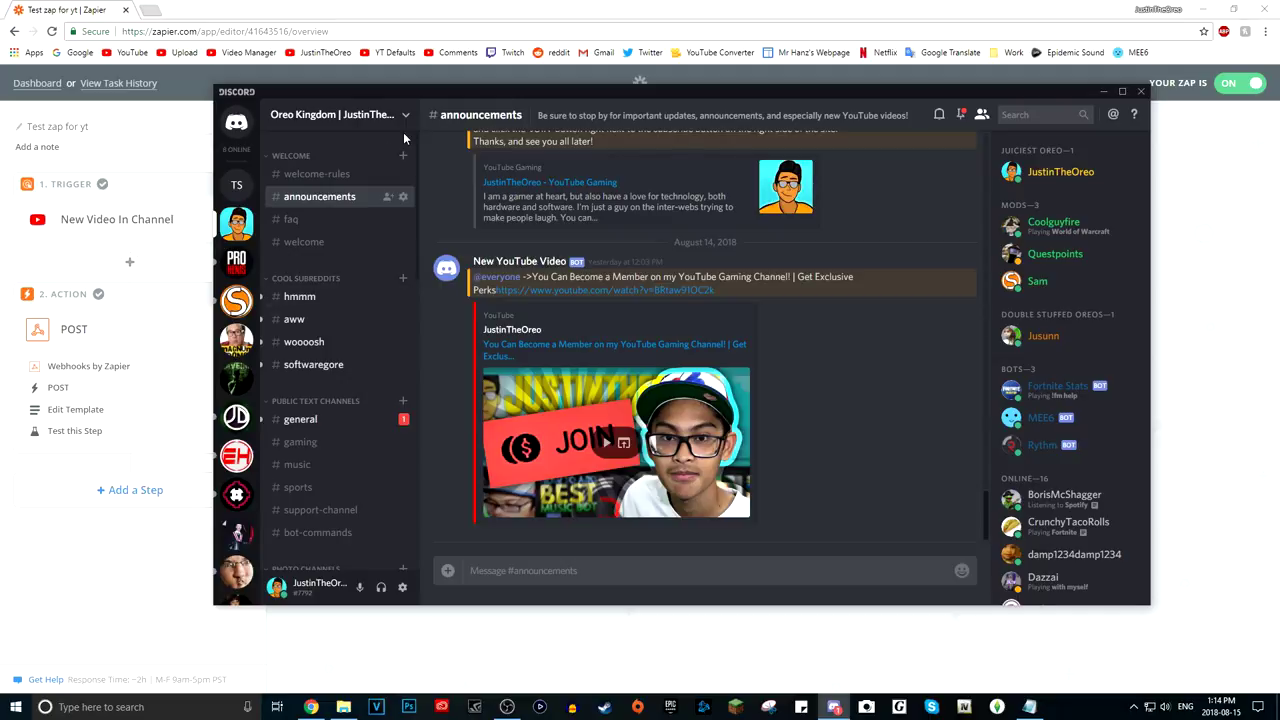
pyautogui.click(322, 509)
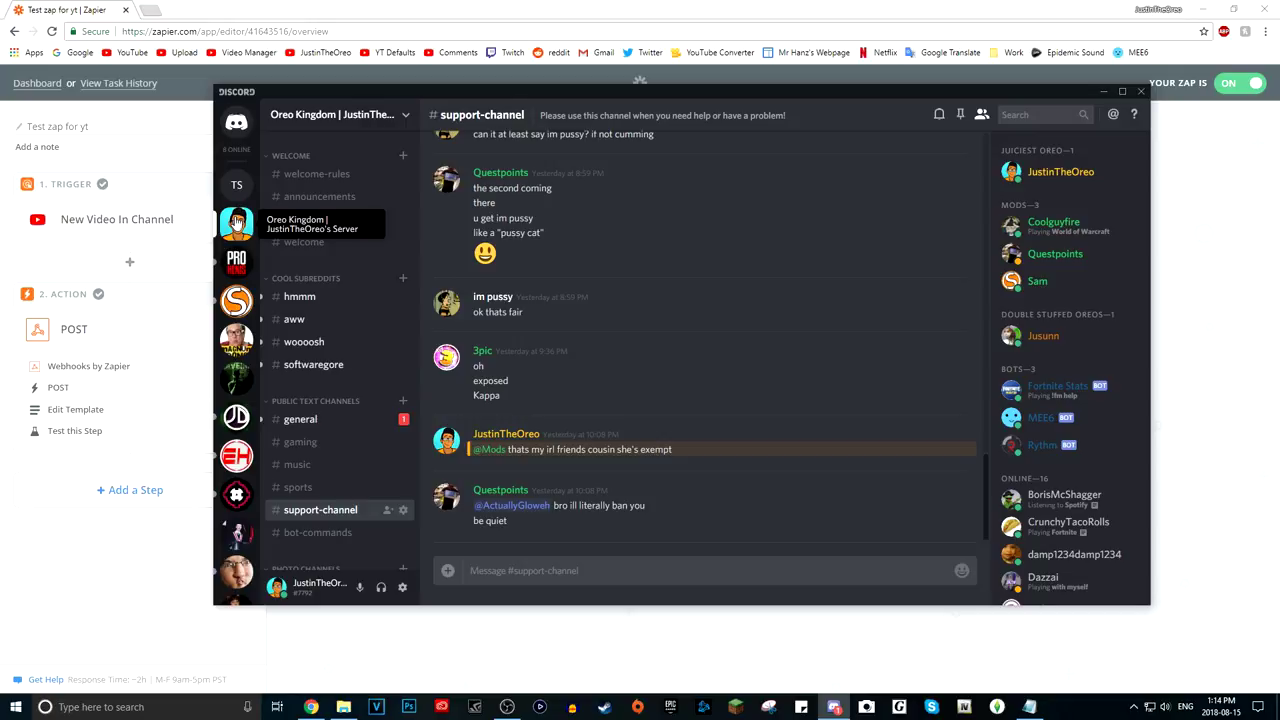
pyautogui.click(236, 186)
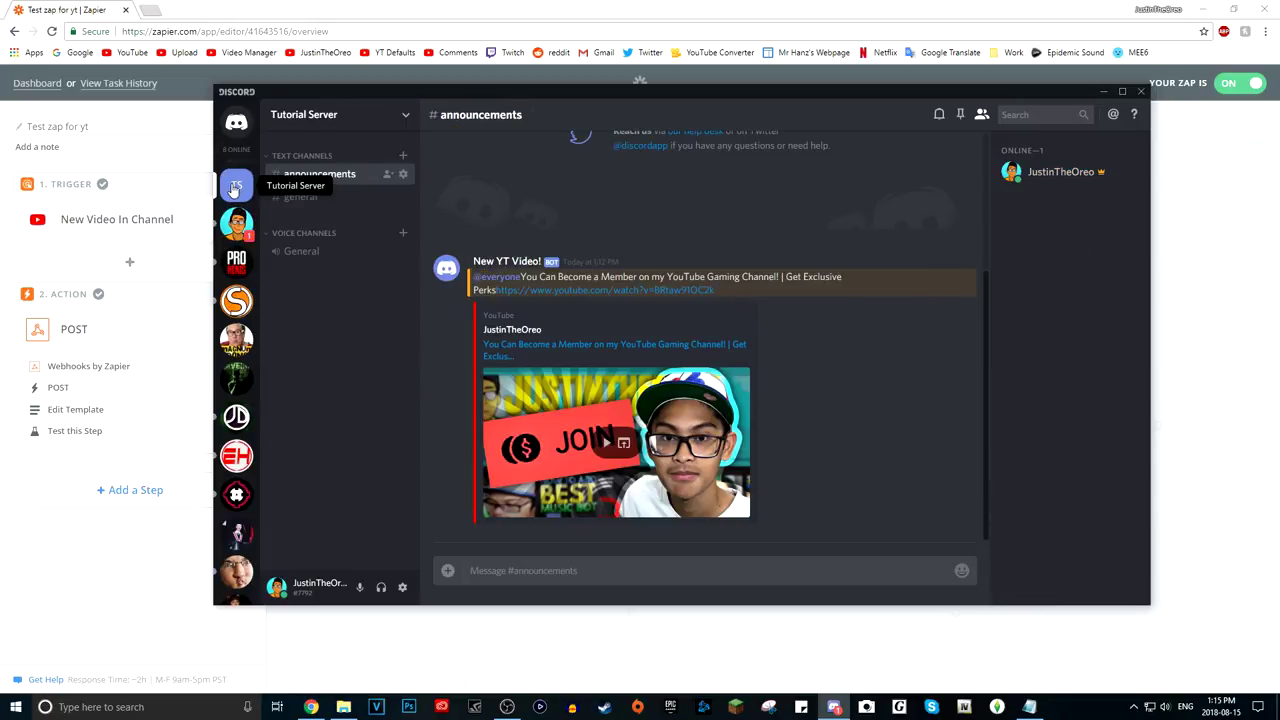